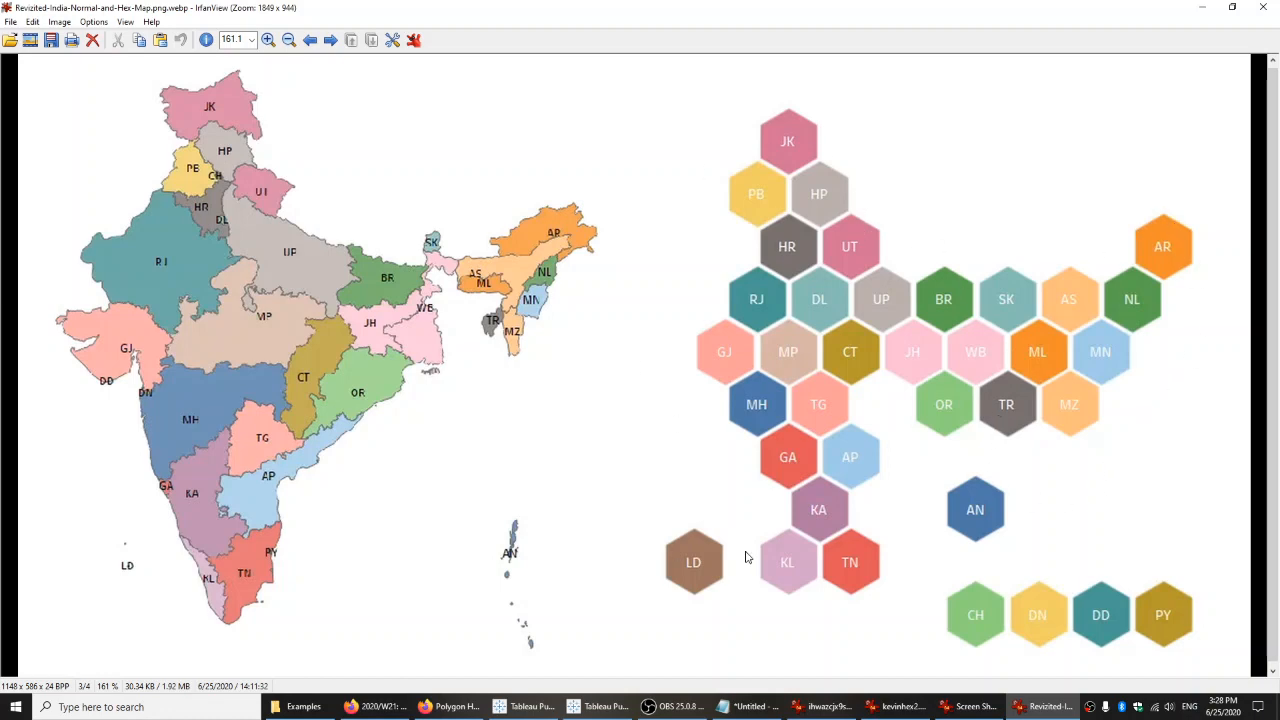
Review the open example images of hexagon maps of the US states, ending on the federal minimum wage map.
click(960, 706)
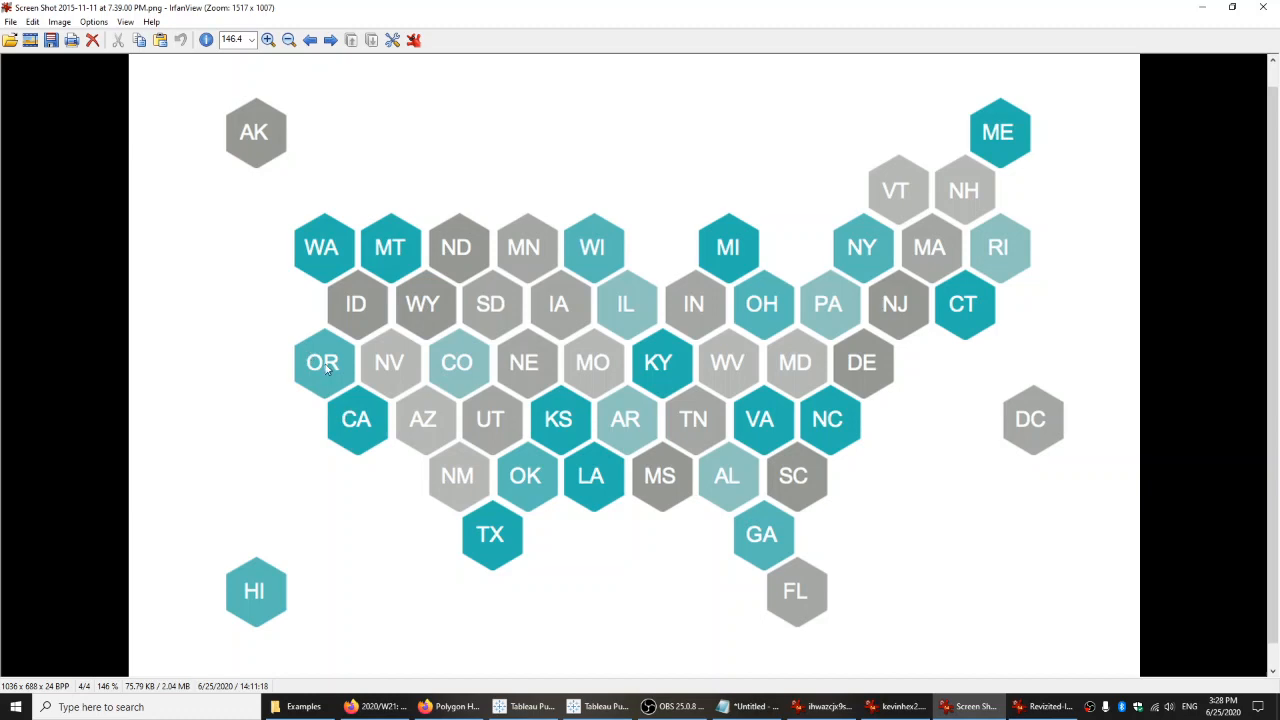
click(897, 706)
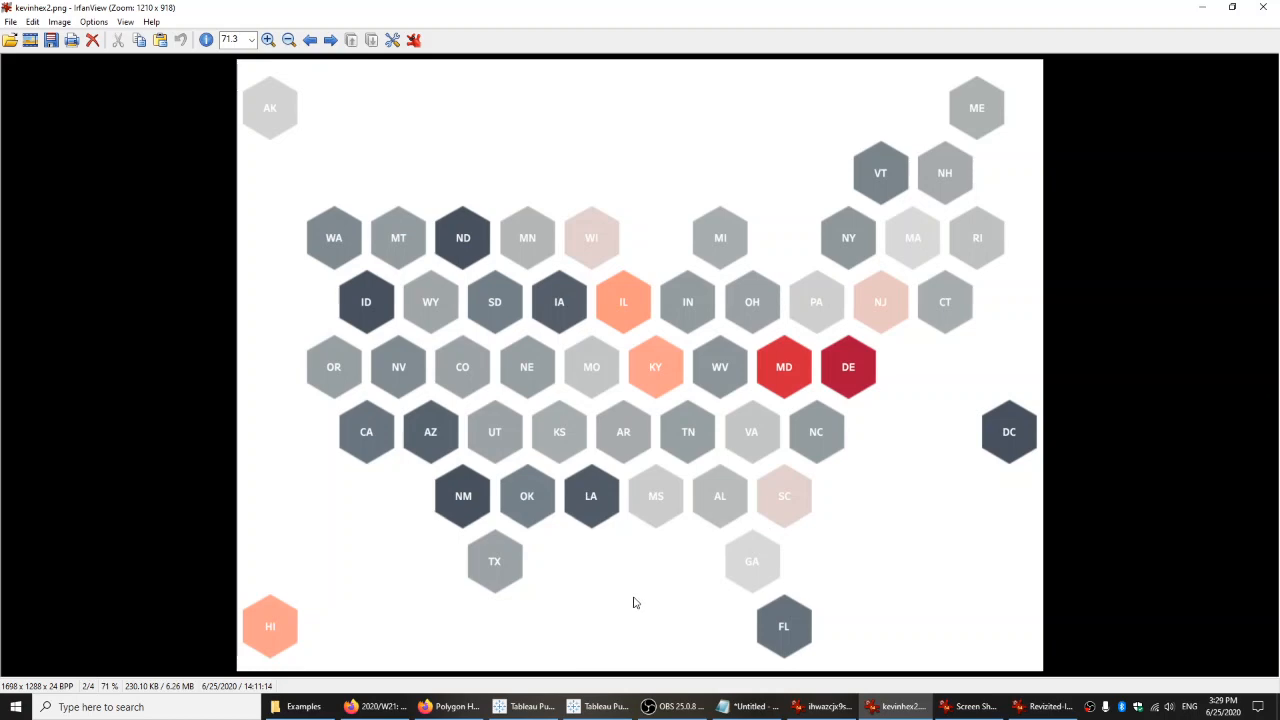
click(827, 706)
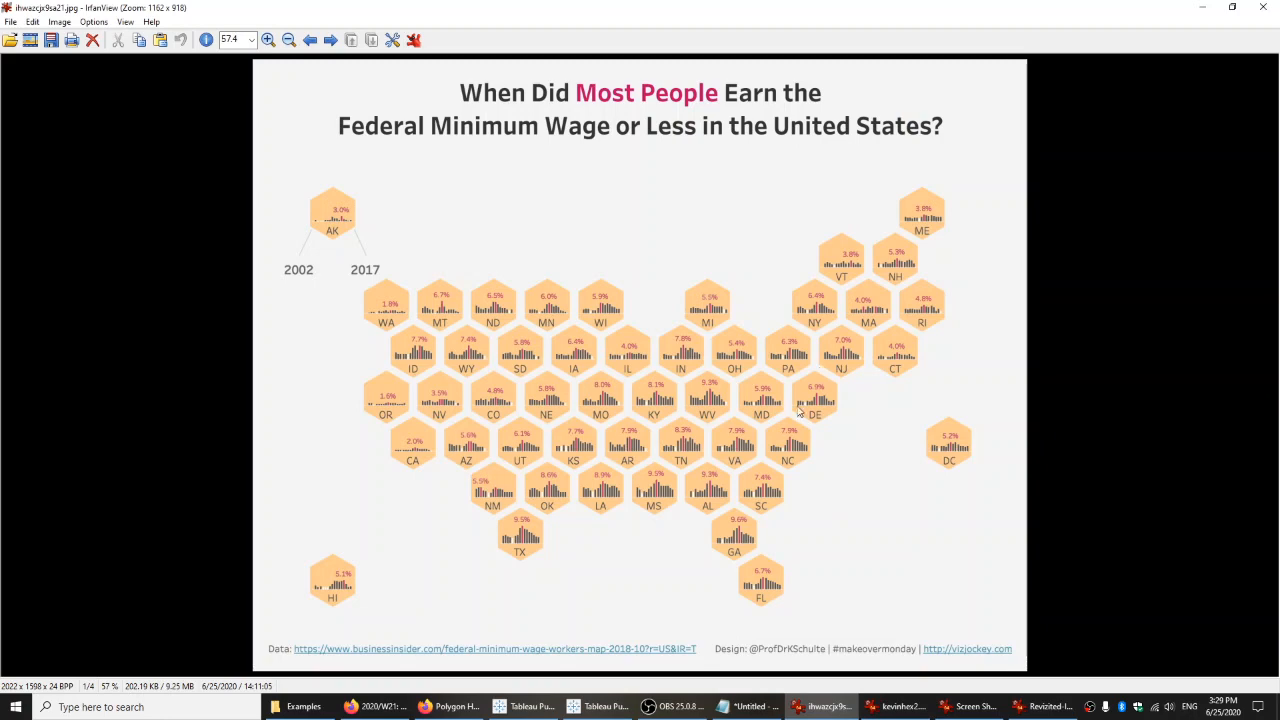
click(605, 706)
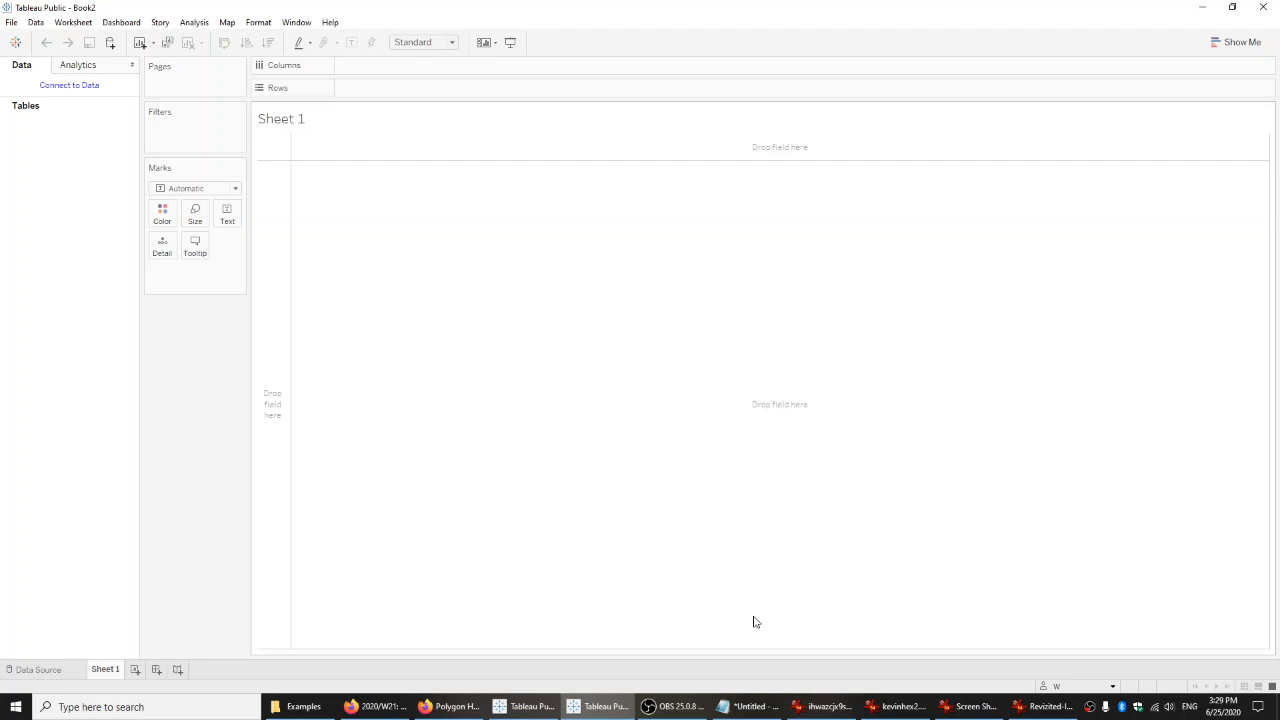
click(827, 706)
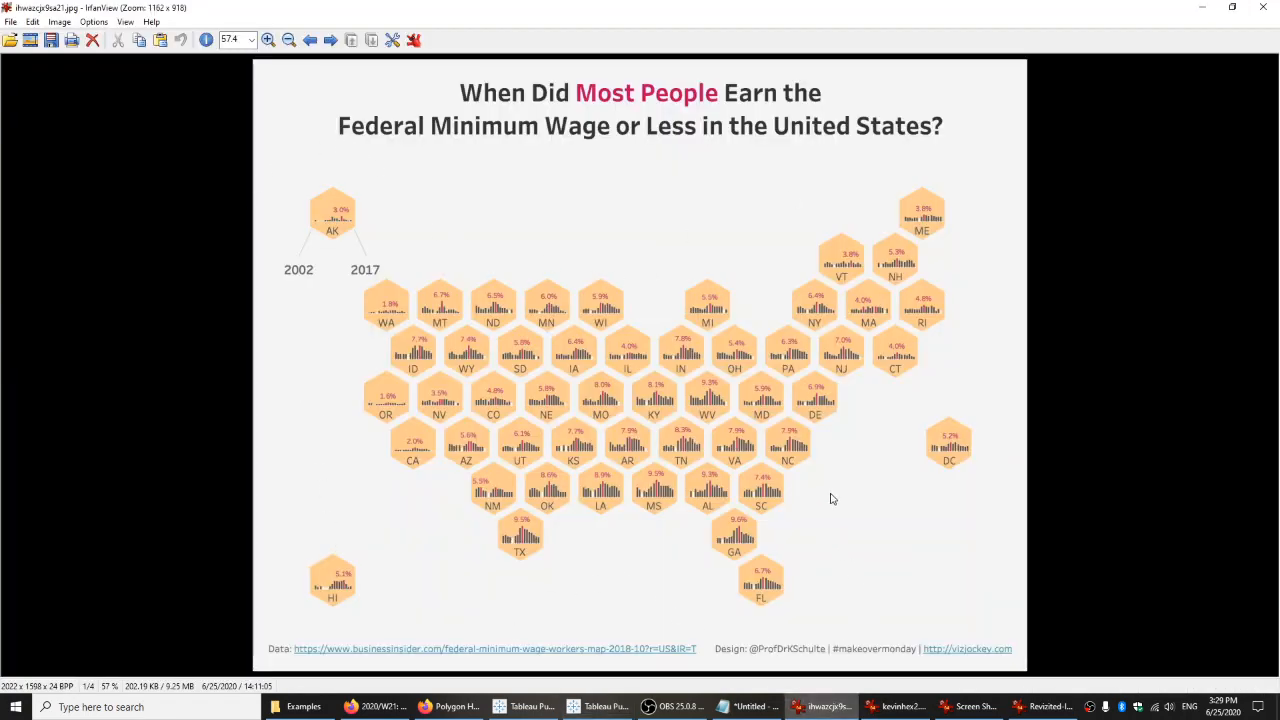
Switch to File Explorer, go up to the How to Hex Map folder and look at its hexagon image file.
click(338, 705)
click(230, 177)
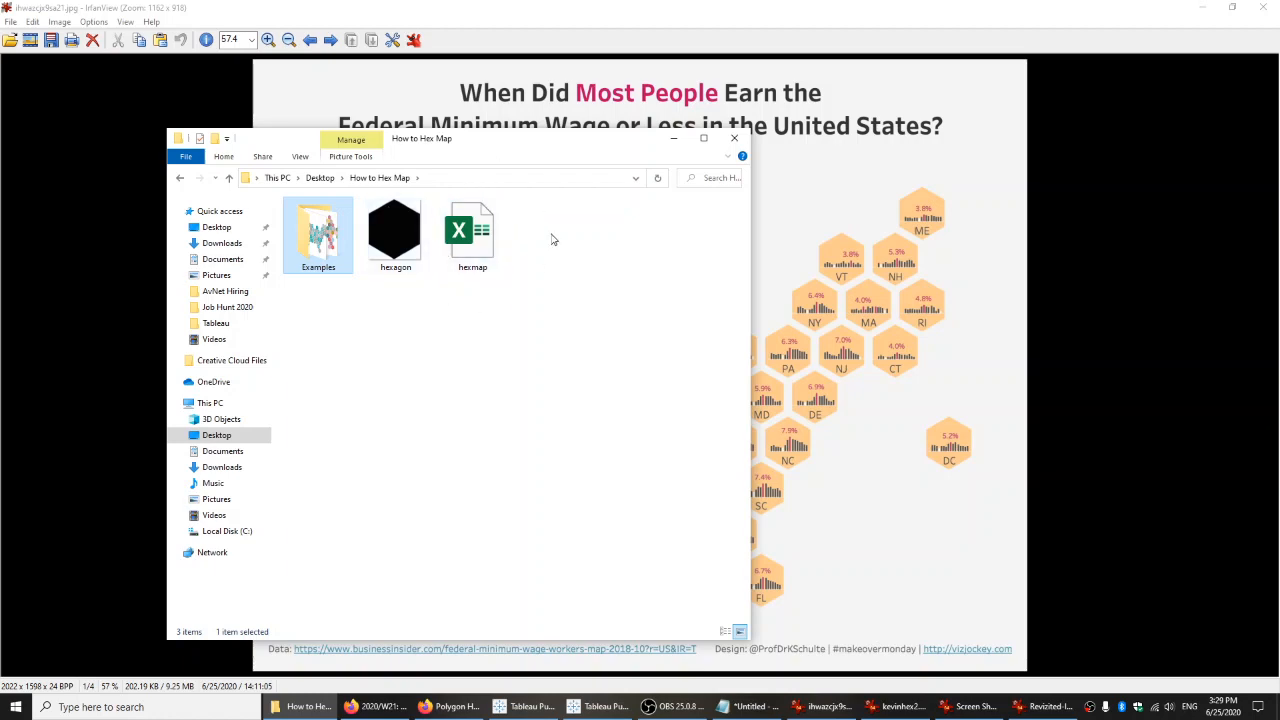
drag(559, 147, 493, 106)
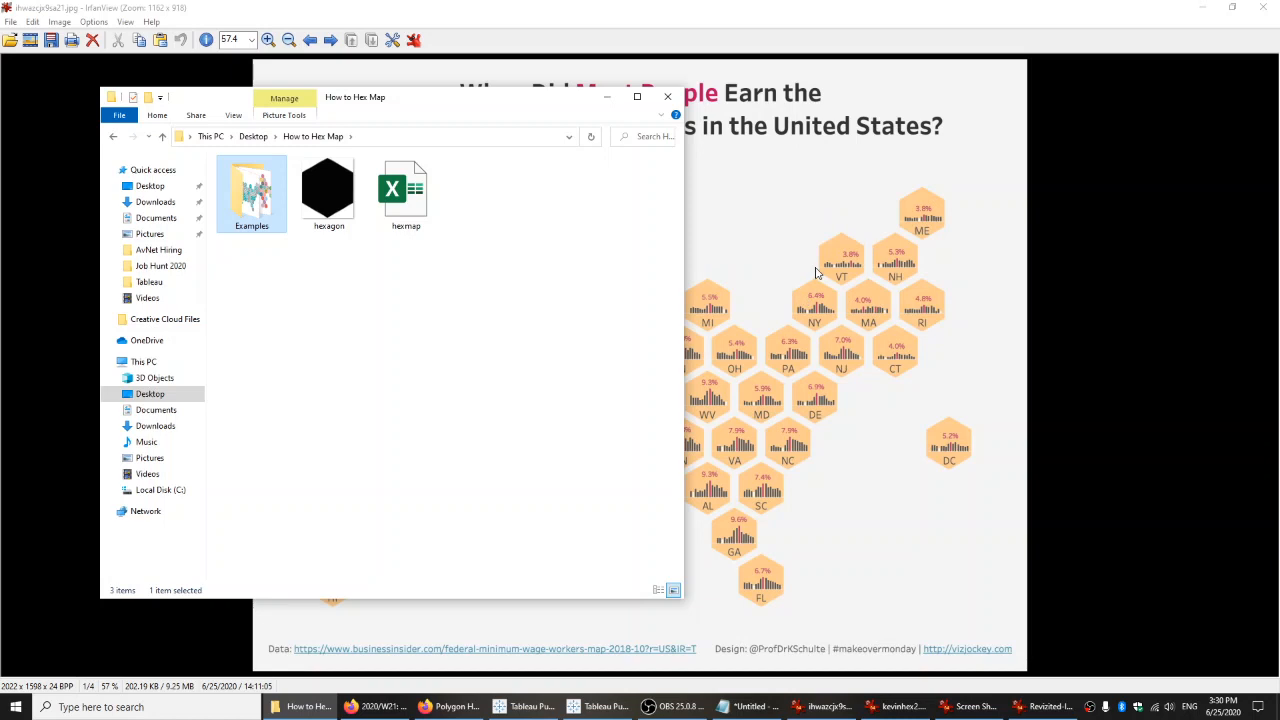
click(338, 203)
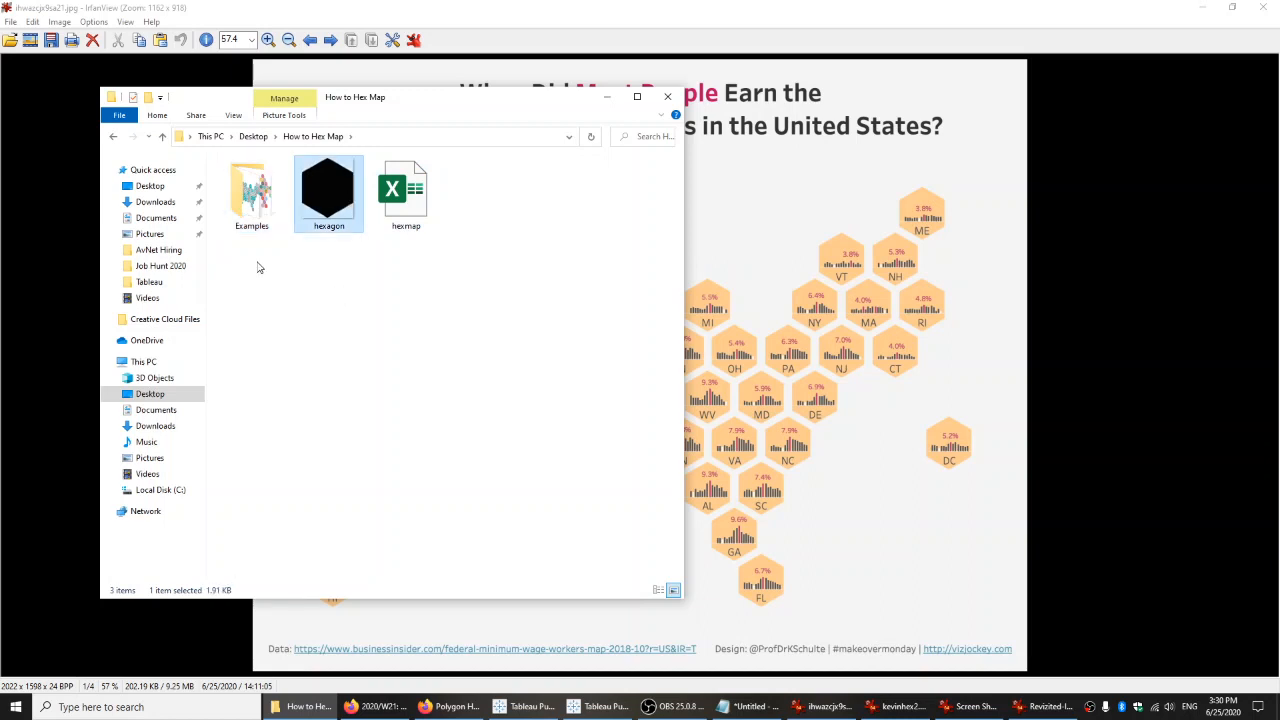
click(322, 277)
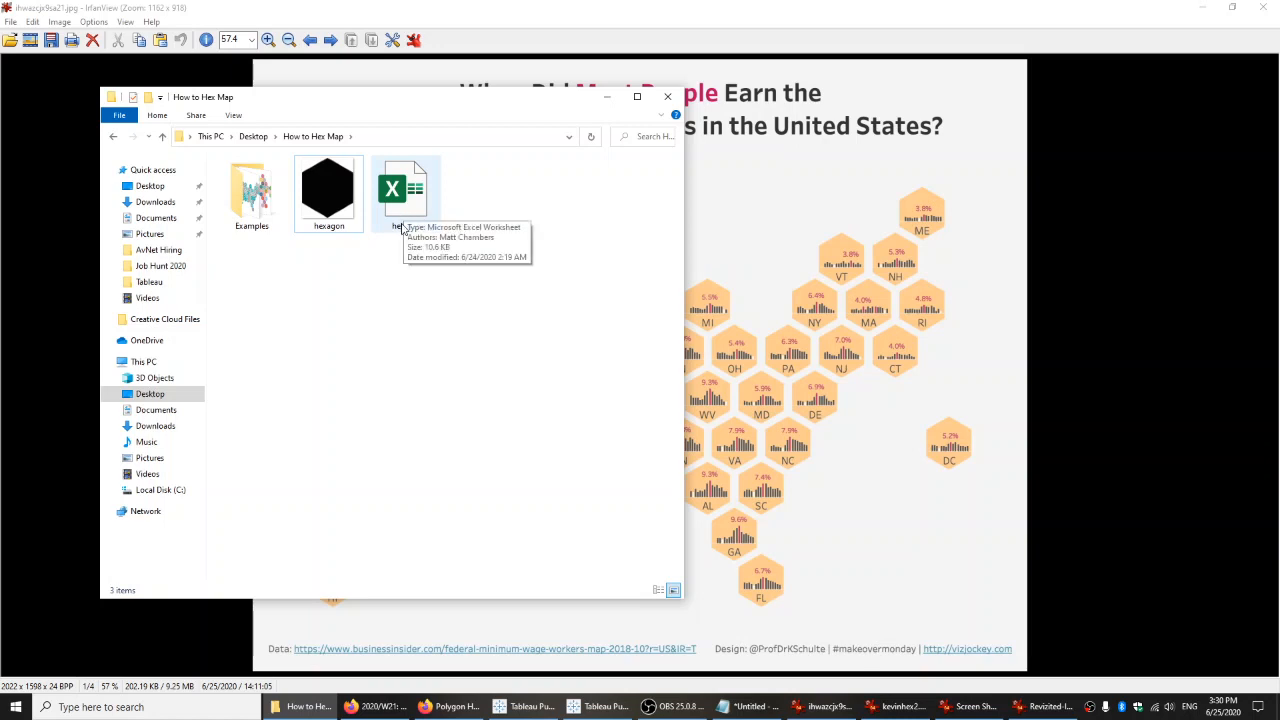
Open the hexmap workbook in Excel and bring its window to full size.
double_click(402, 188)
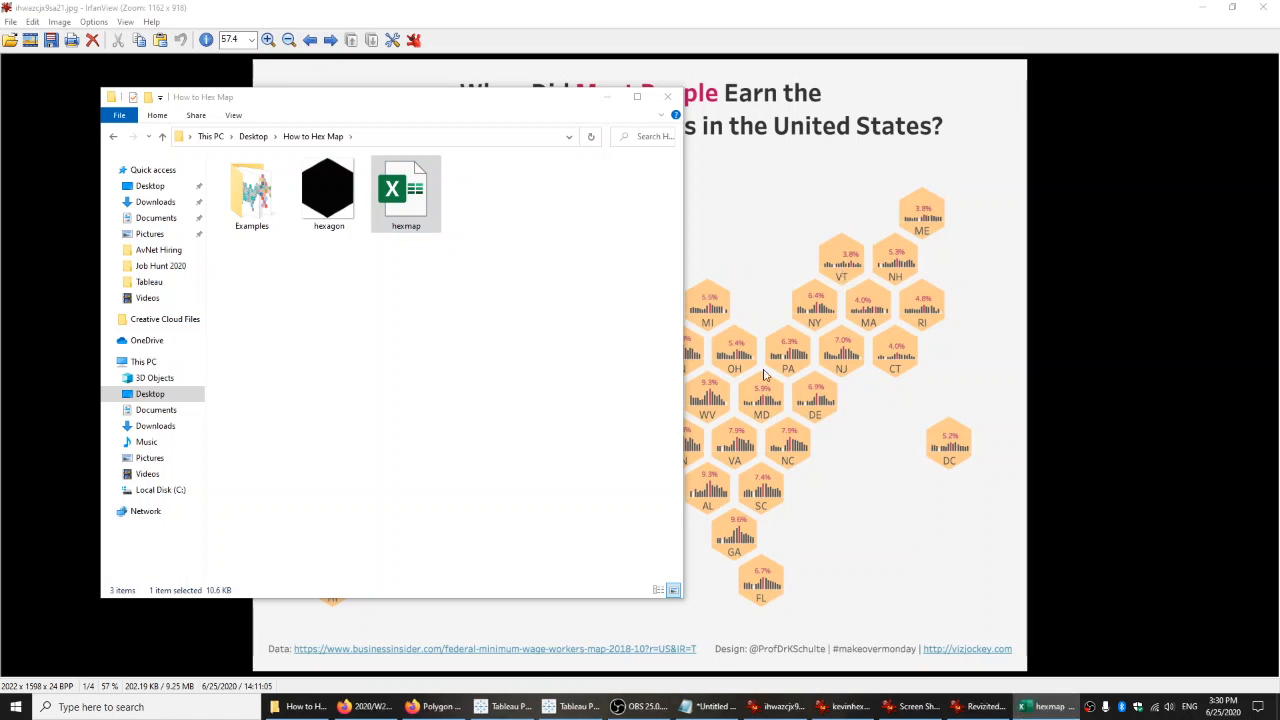
click(674, 38)
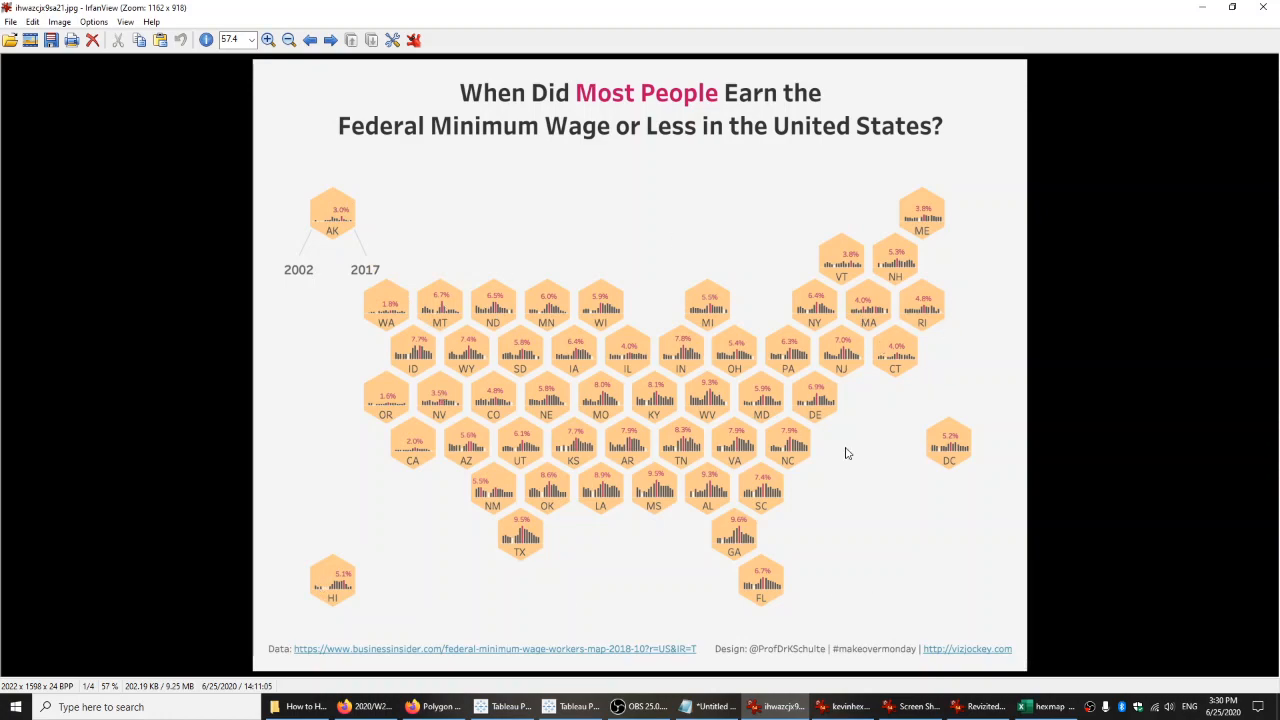
drag(0, 150, 808, 87)
double_click(808, 87)
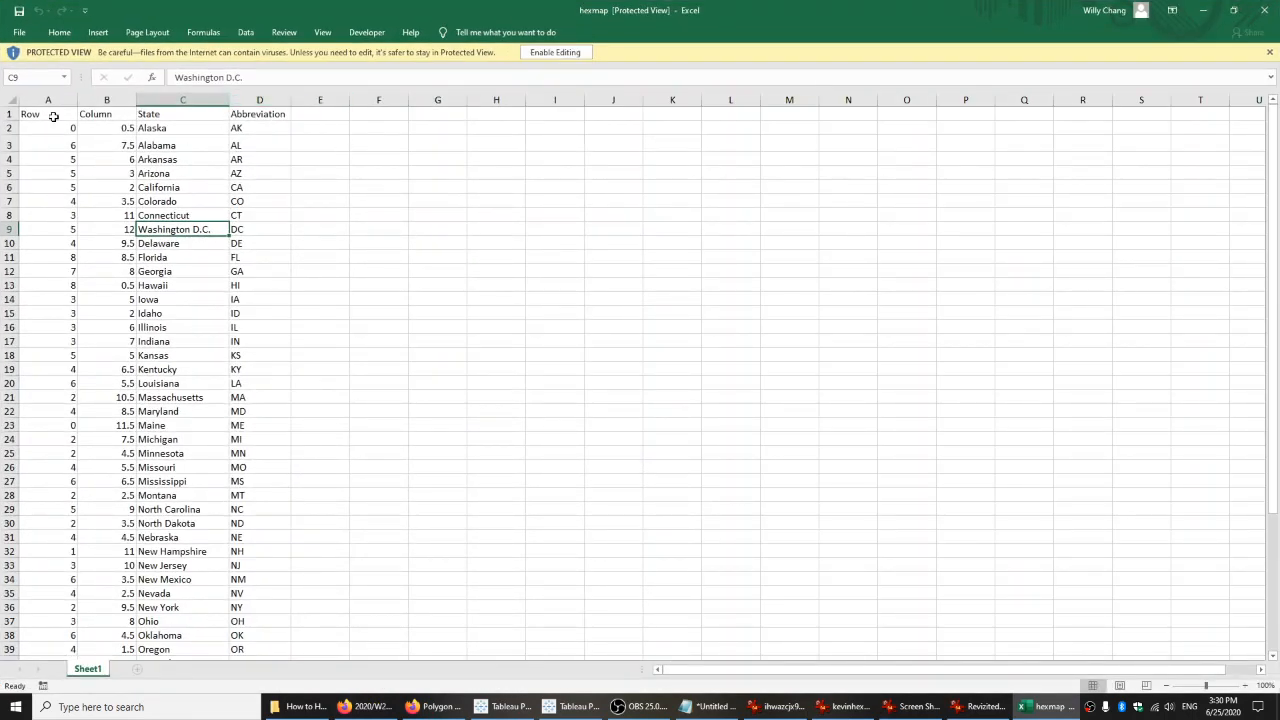
Examine the Row, Column, State and Abbreviation columns of the hexmap worksheet and how each state gets its coordinates.
click(48, 100)
click(104, 99)
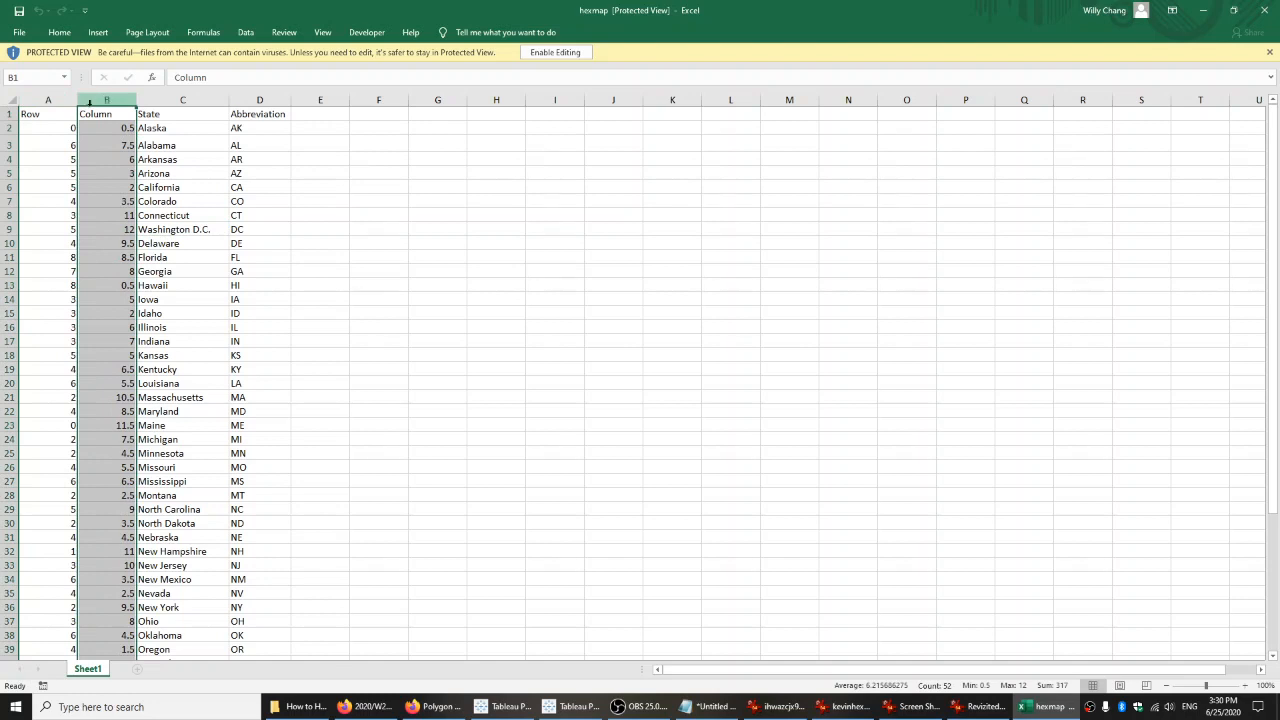
click(54, 119)
click(104, 118)
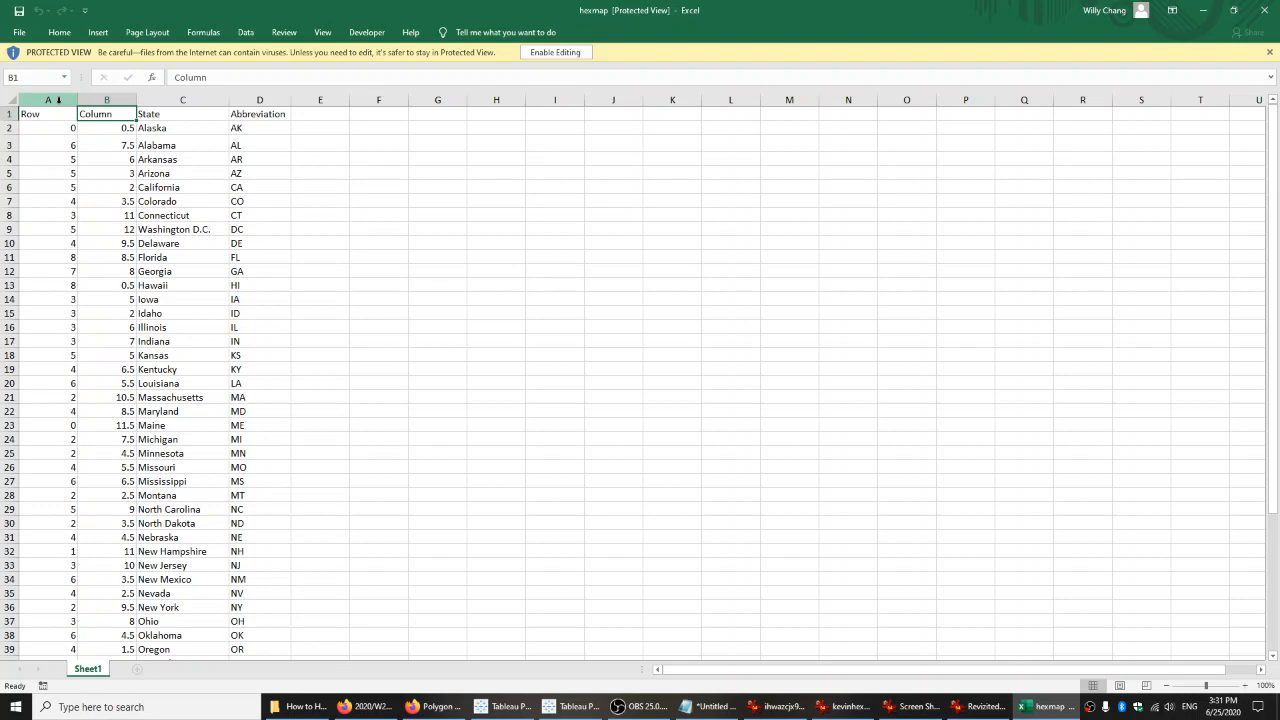
click(45, 115)
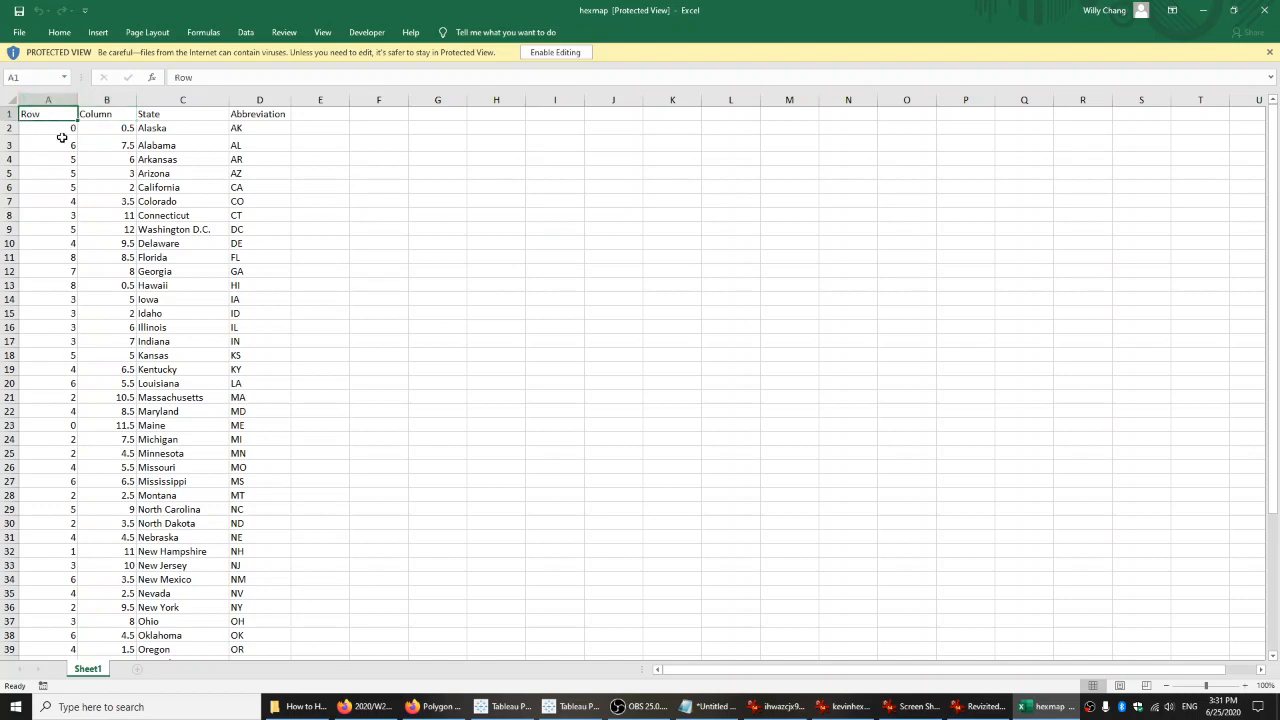
click(42, 100)
click(93, 100)
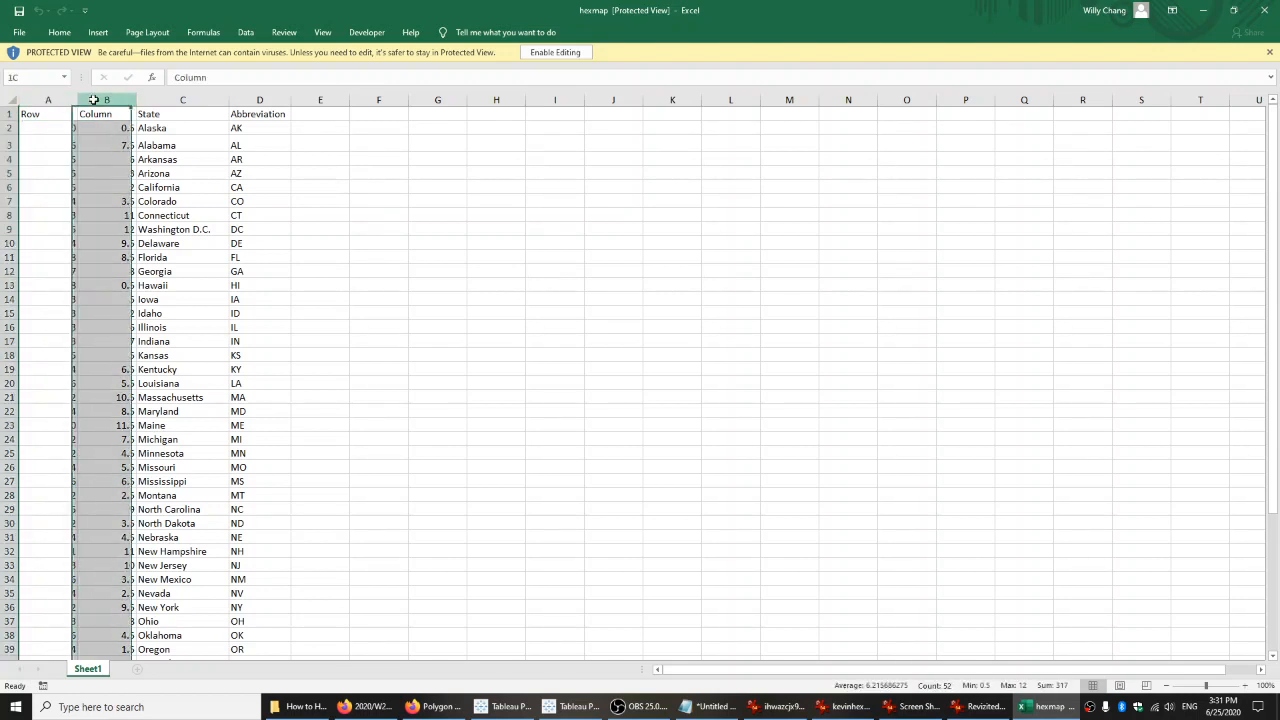
click(177, 104)
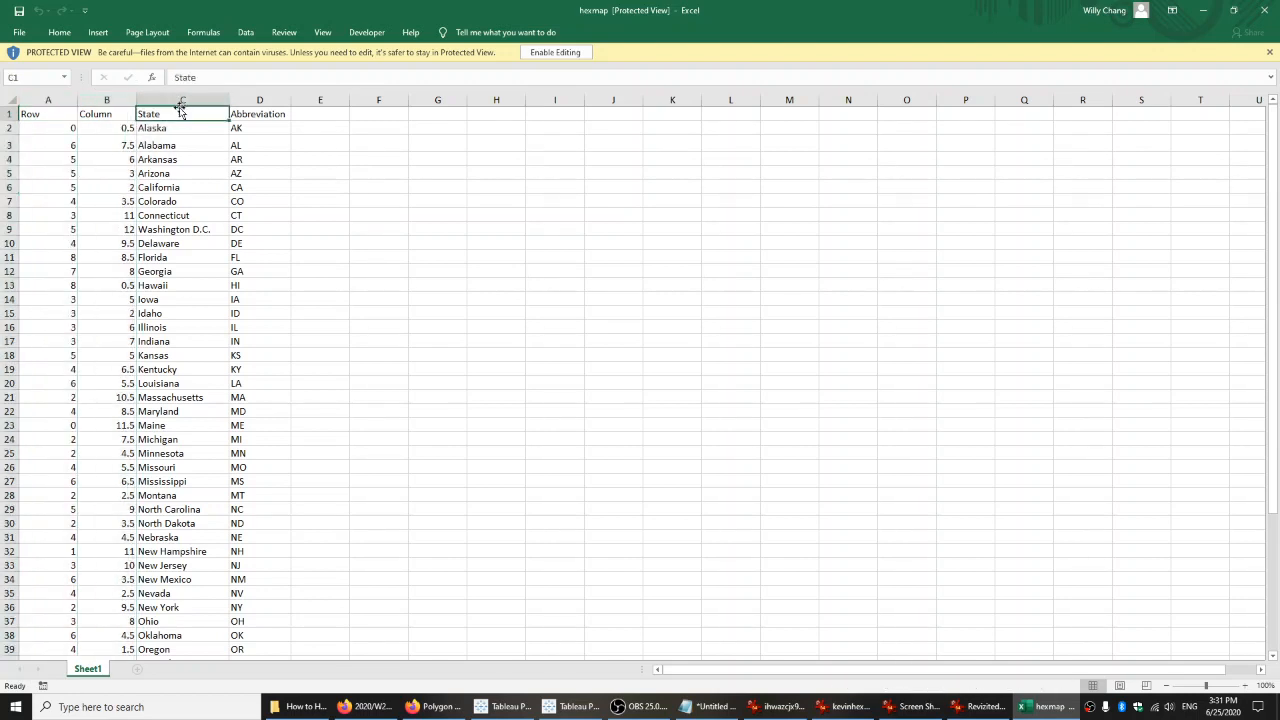
click(257, 104)
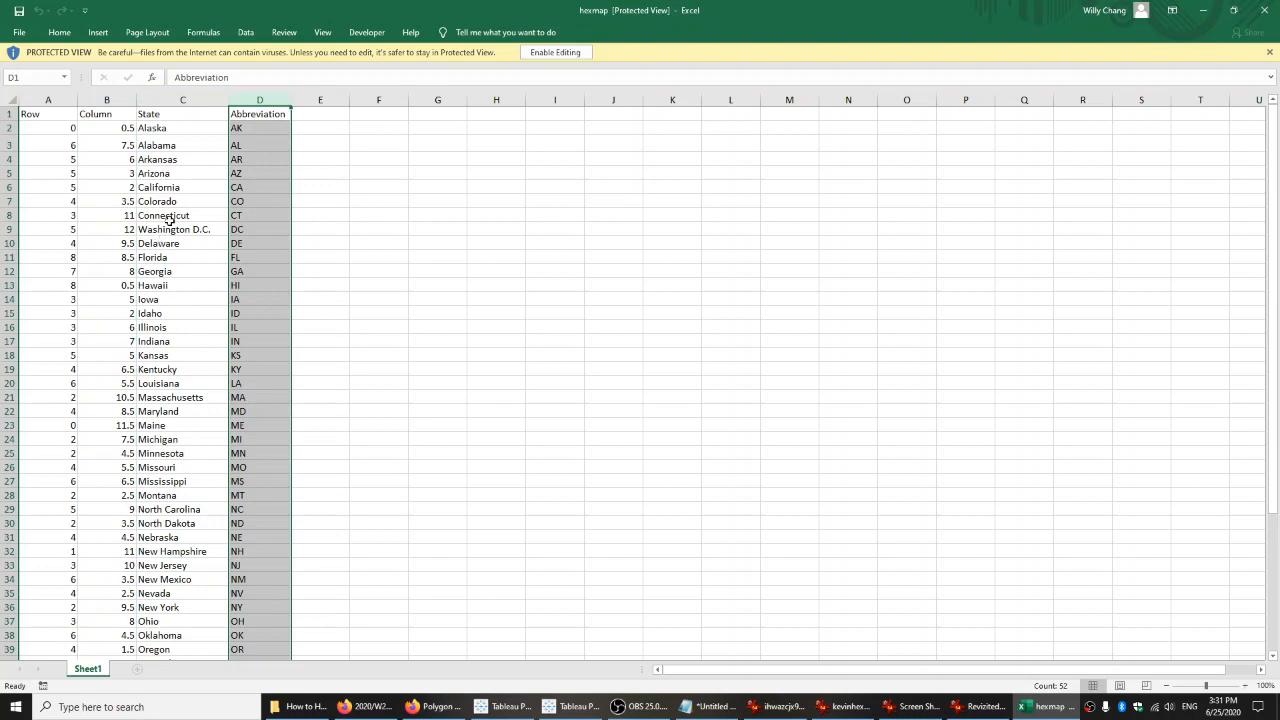
click(185, 143)
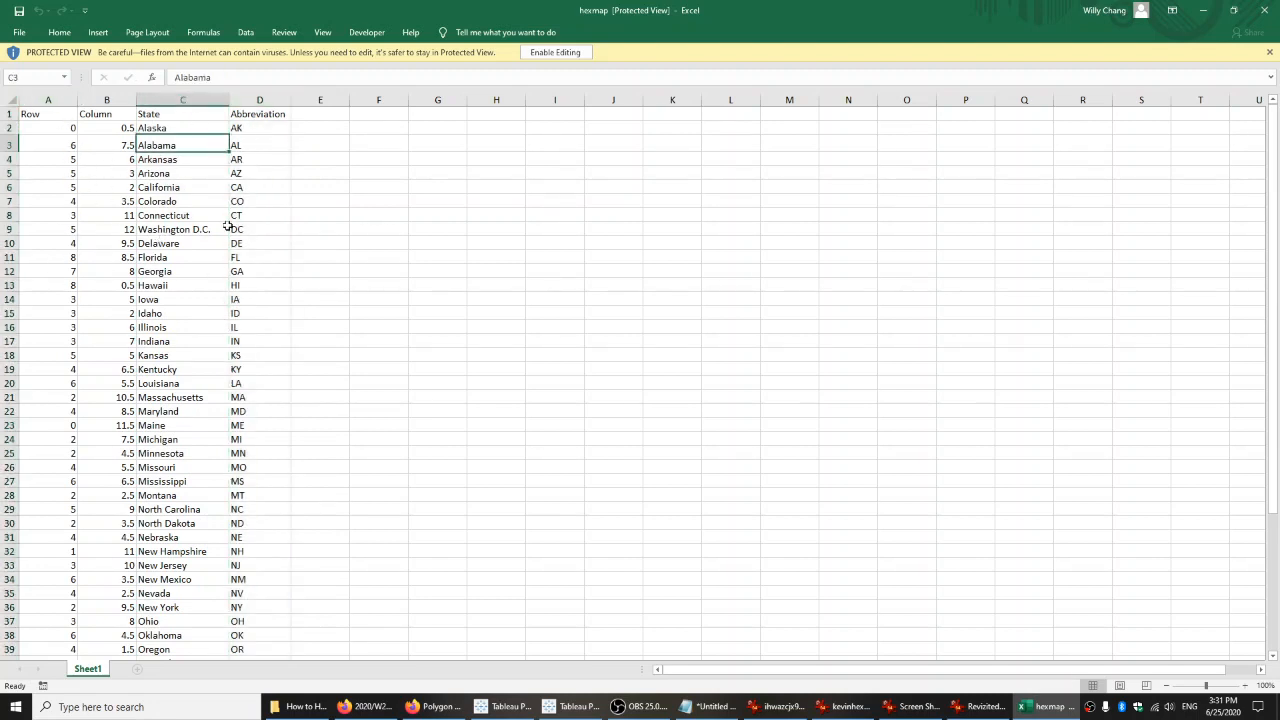
click(94, 163)
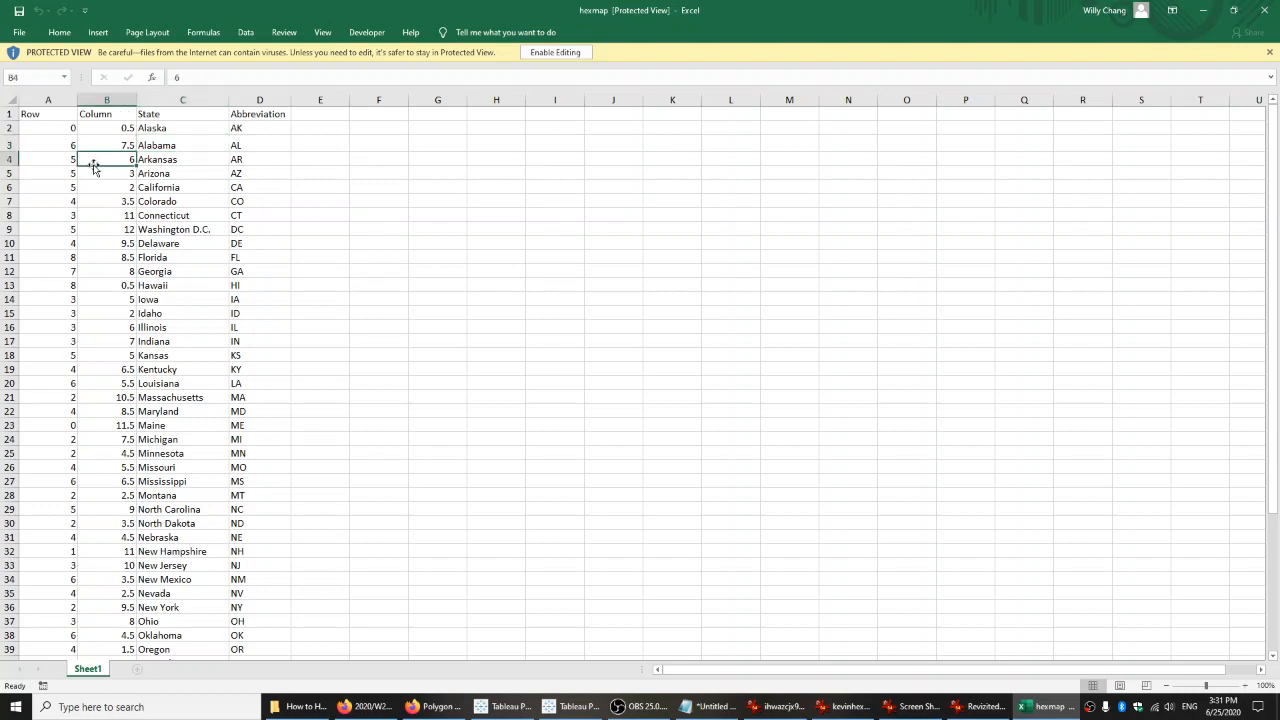
click(69, 133)
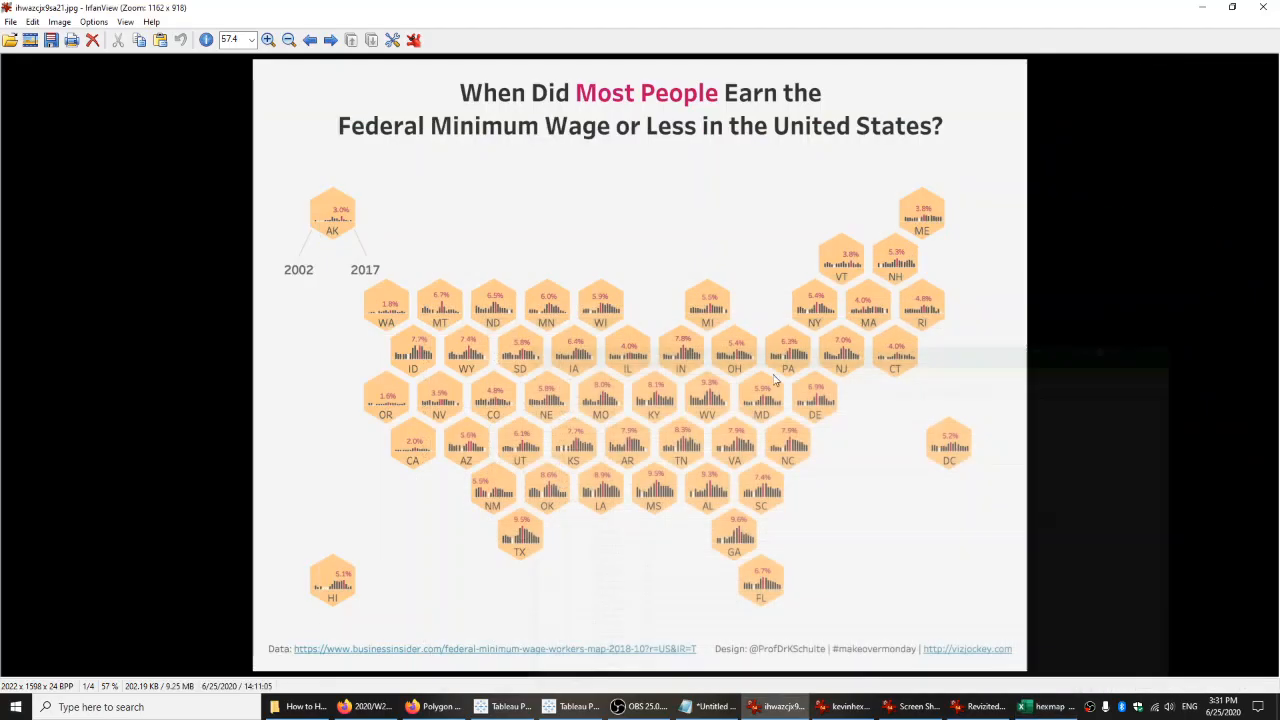
Compare the state positions in the minimum wage hex map image with the row values in the hexmap worksheet.
click(1203, 10)
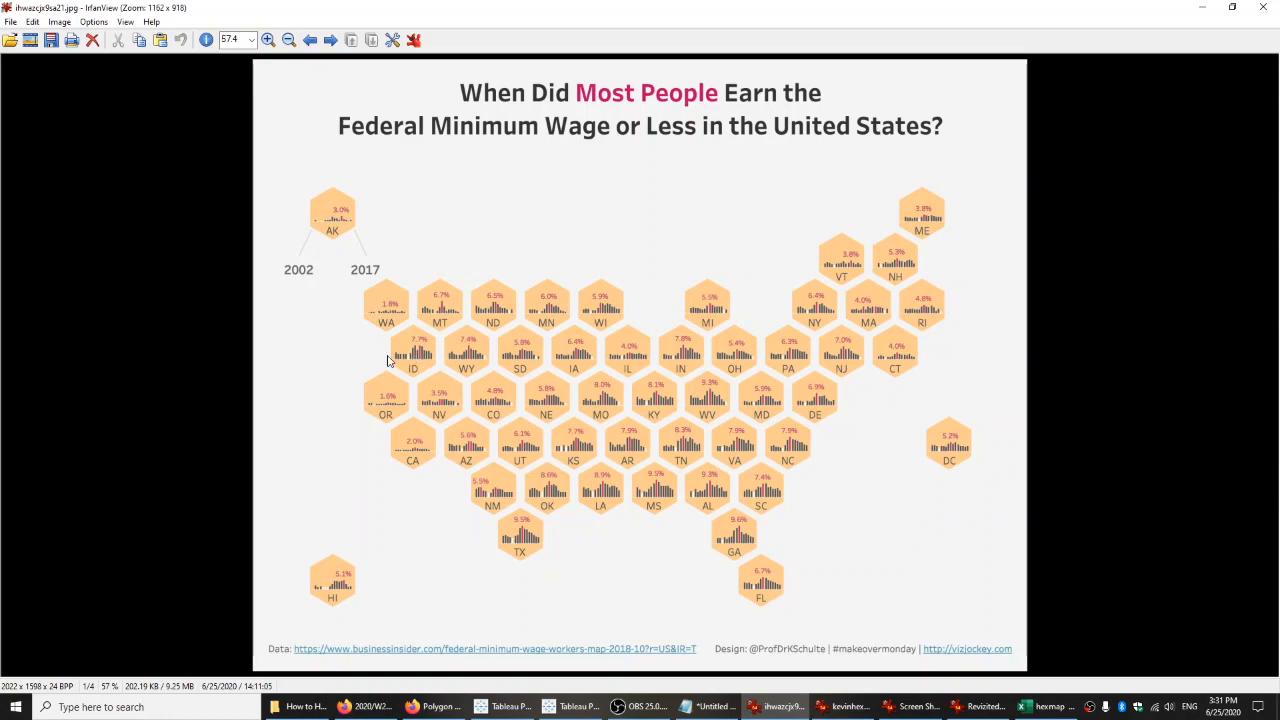
click(1045, 706)
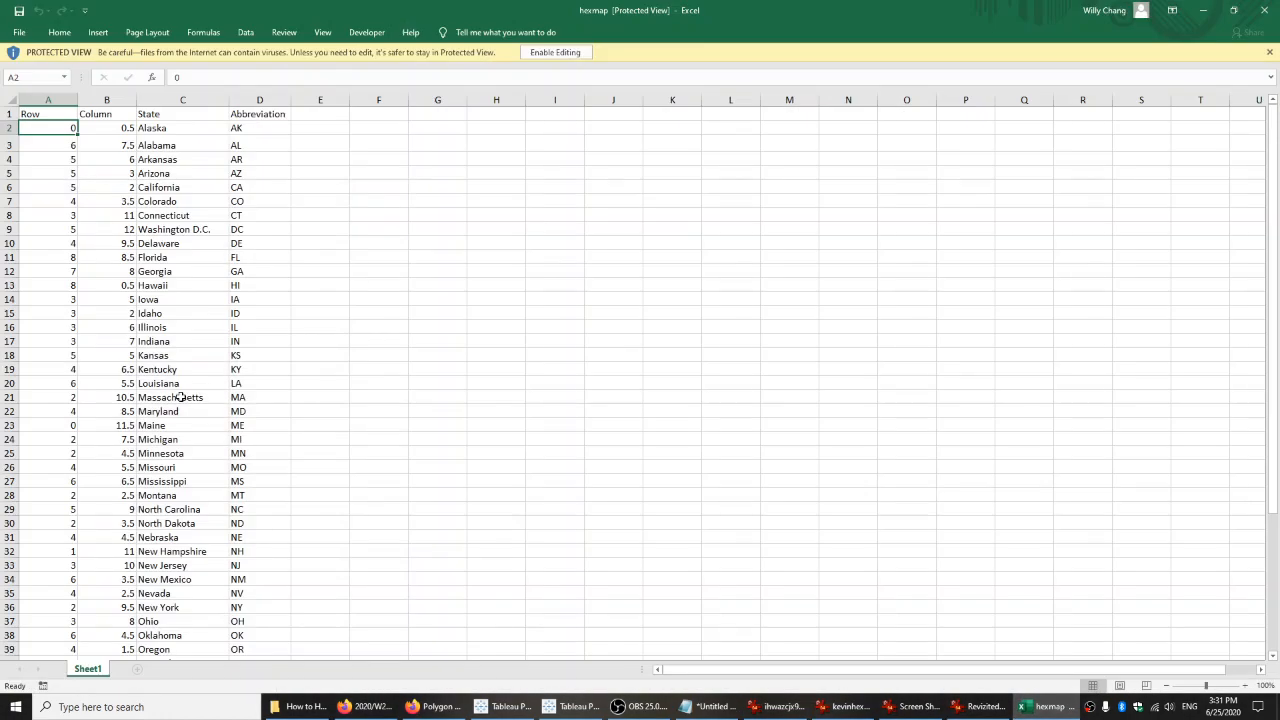
click(65, 160)
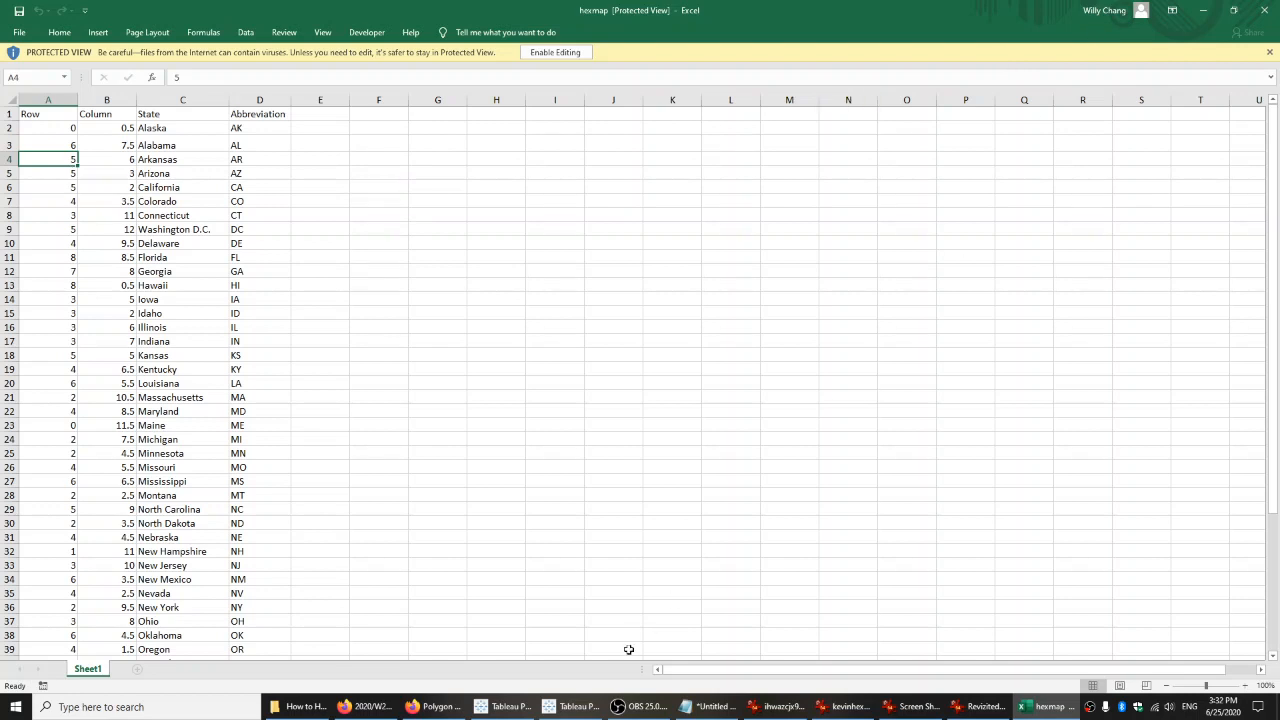
Check the hexagon image and the hexmap workbook in the How to Hex Map folder, and return to the worksheet.
click(300, 706)
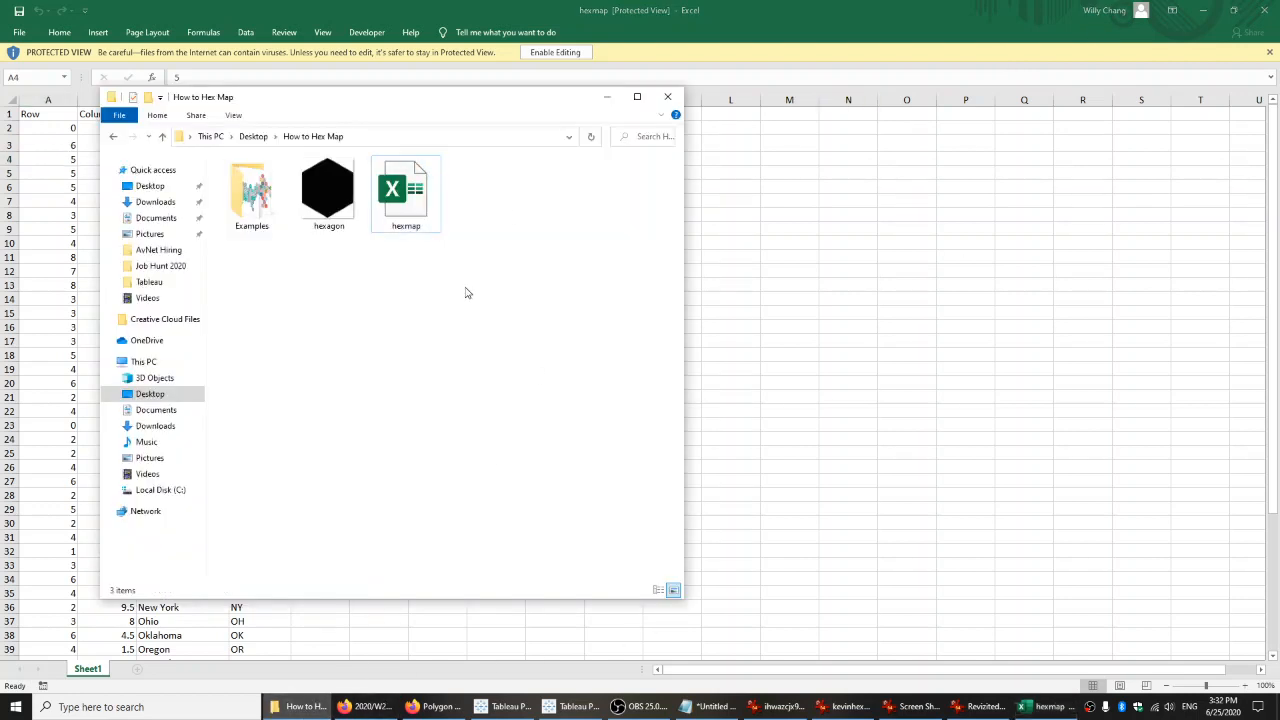
click(316, 196)
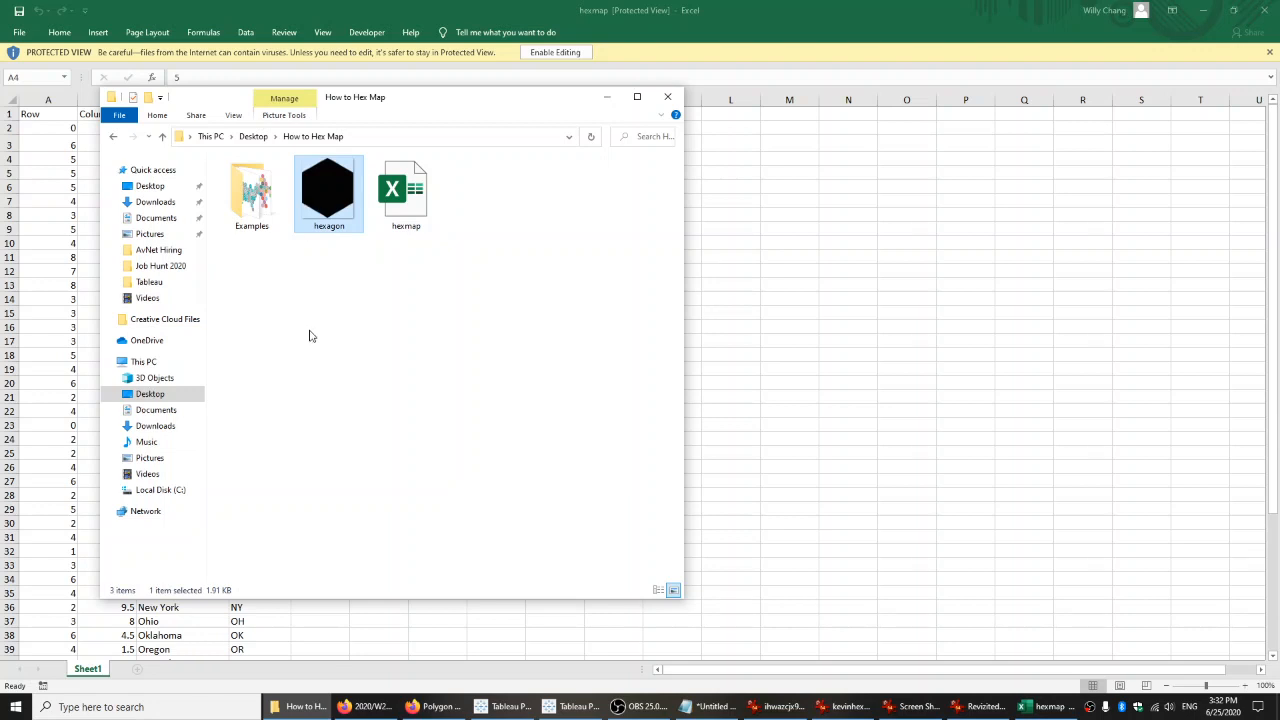
click(400, 195)
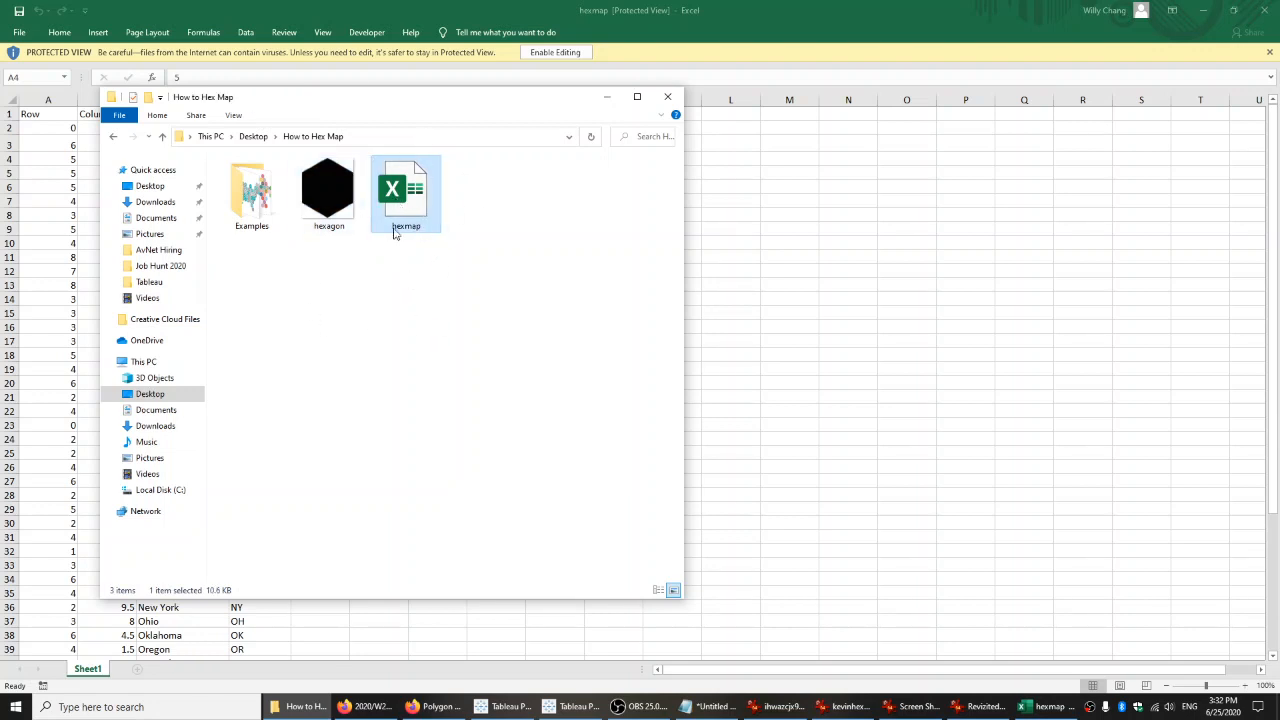
click(418, 85)
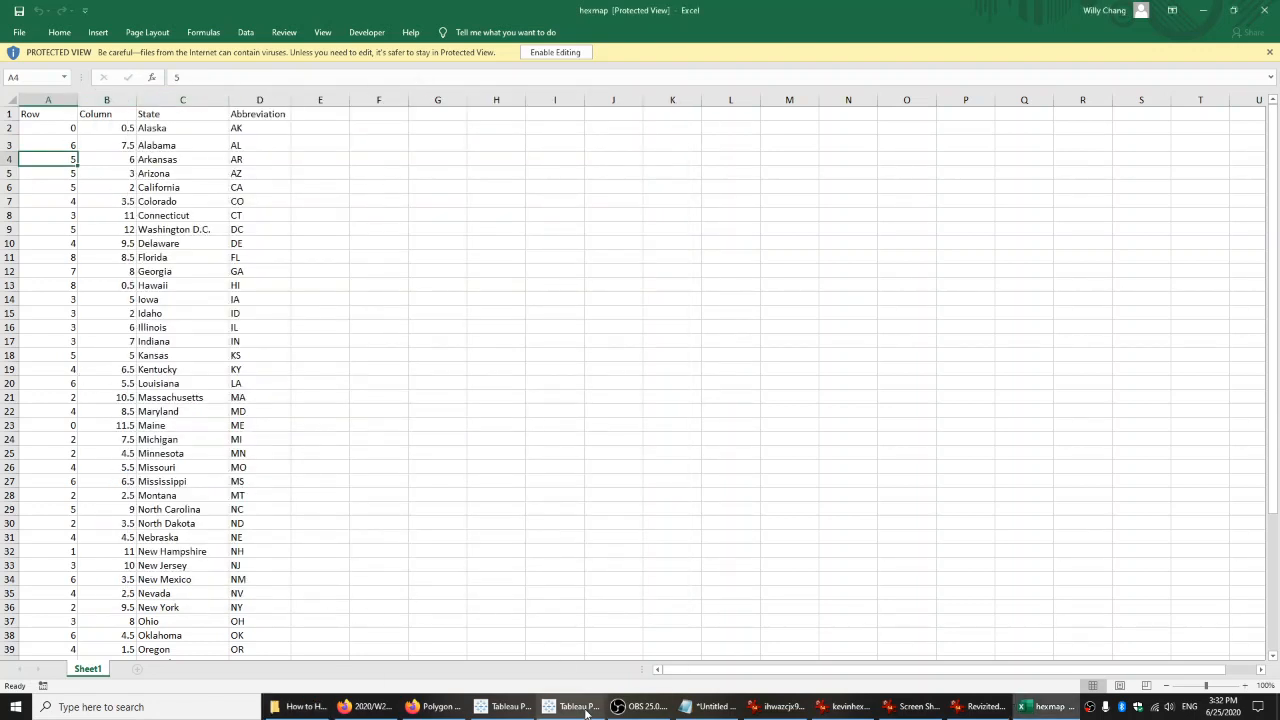
Switch to the empty Tableau Public workbook and connect it to the hexmap Excel file in the desktop's How to Hex Map folder.
mouse_move(587, 712)
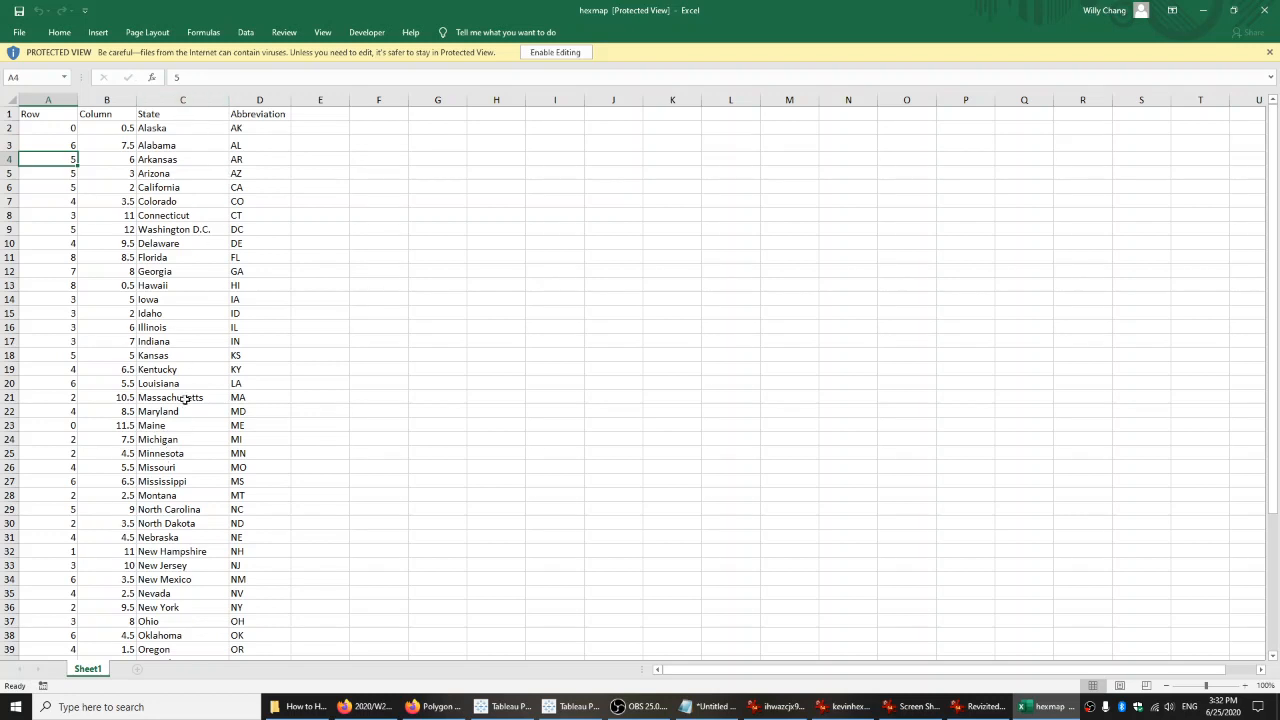
click(570, 704)
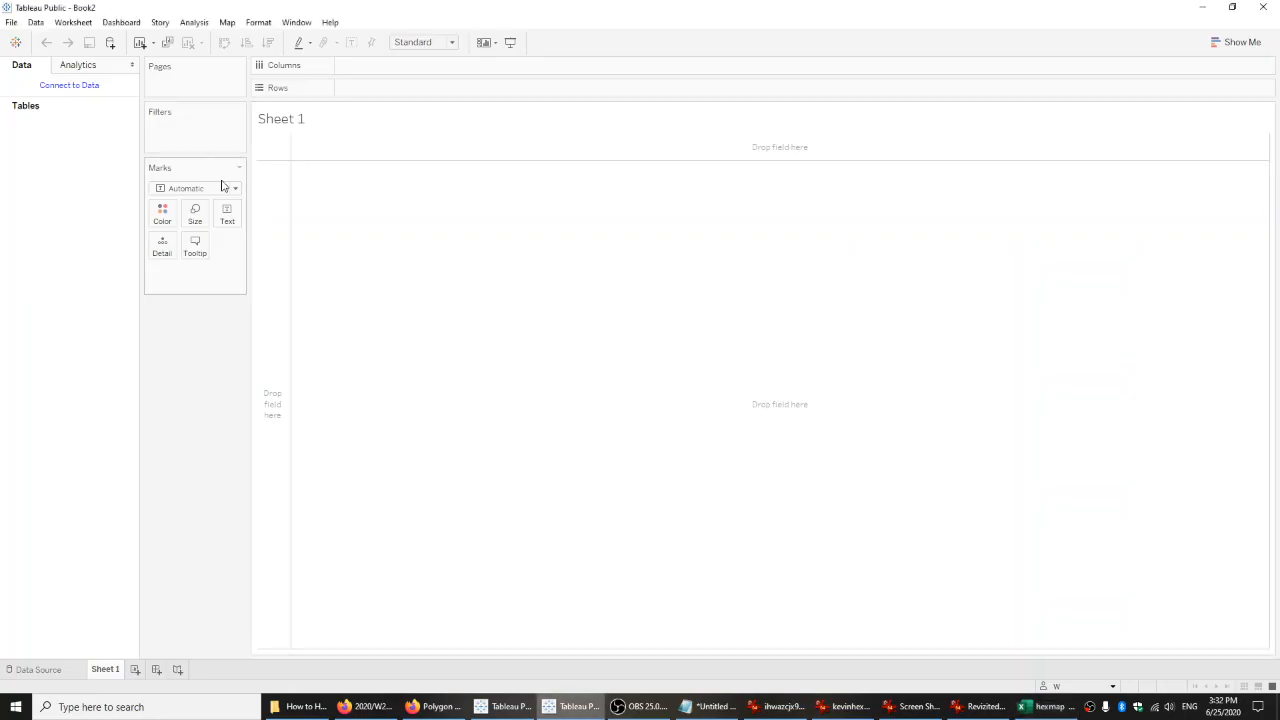
click(88, 95)
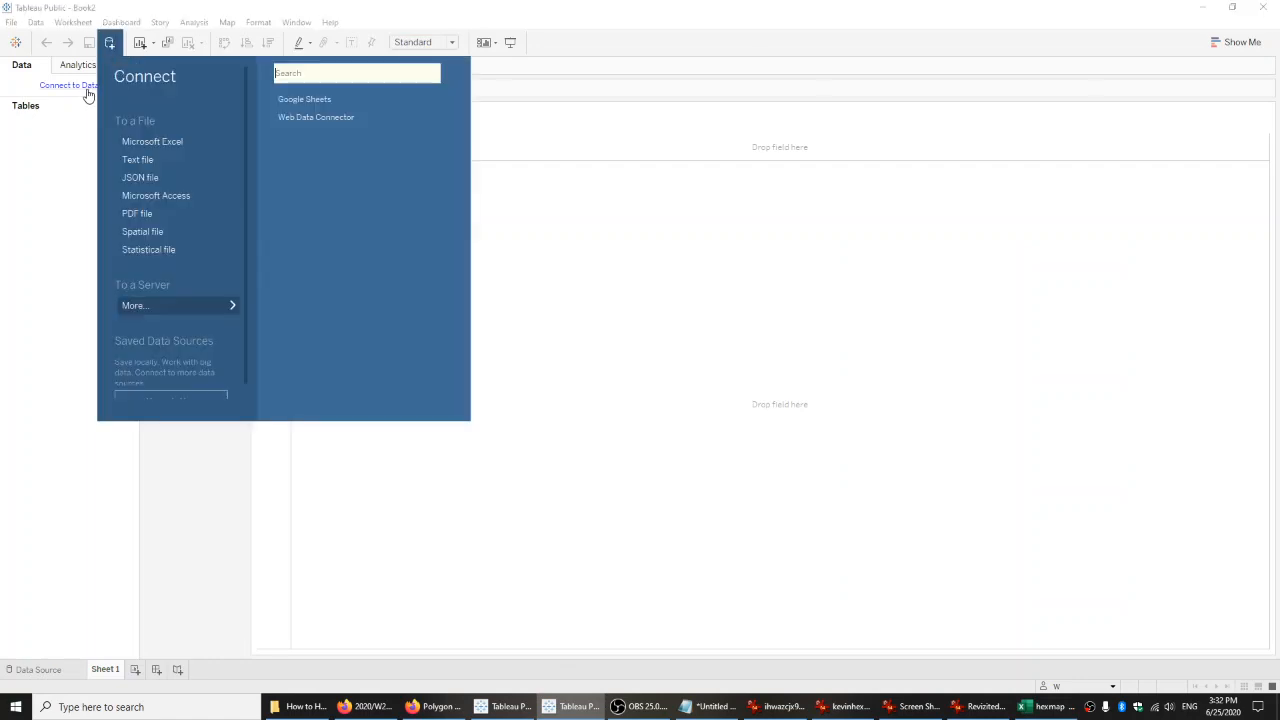
click(171, 144)
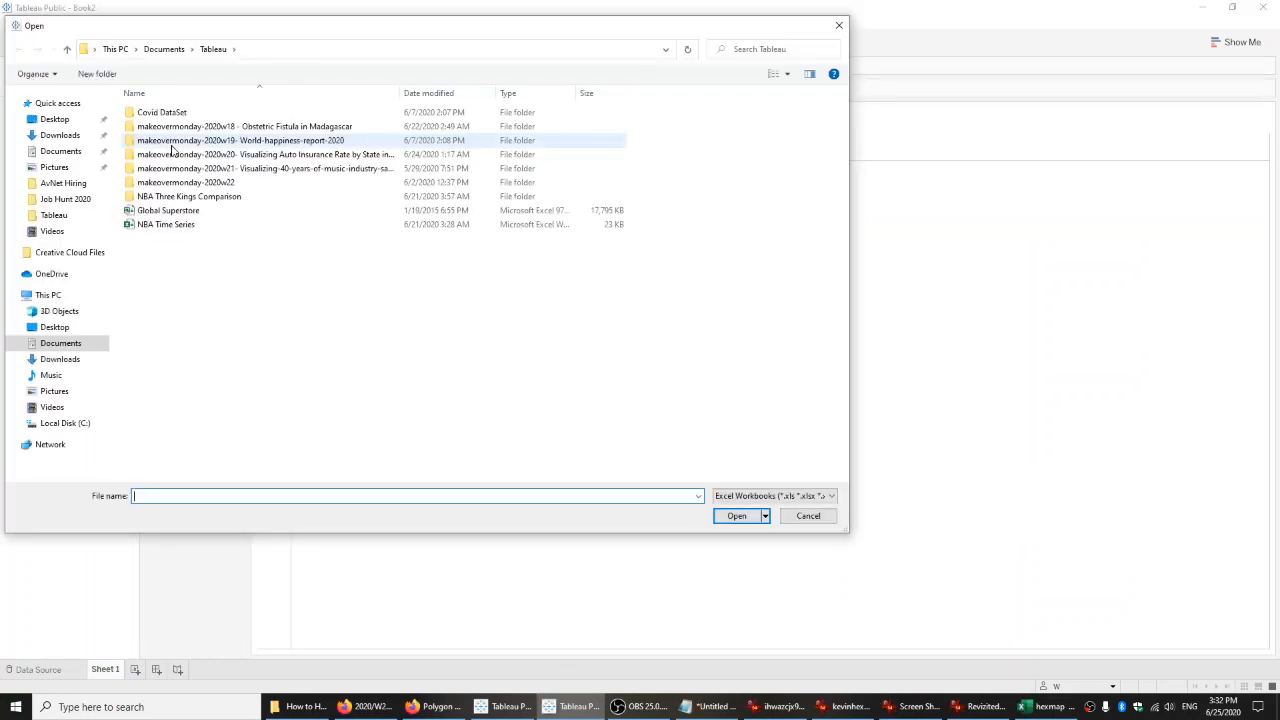
click(55, 119)
double_click(210, 181)
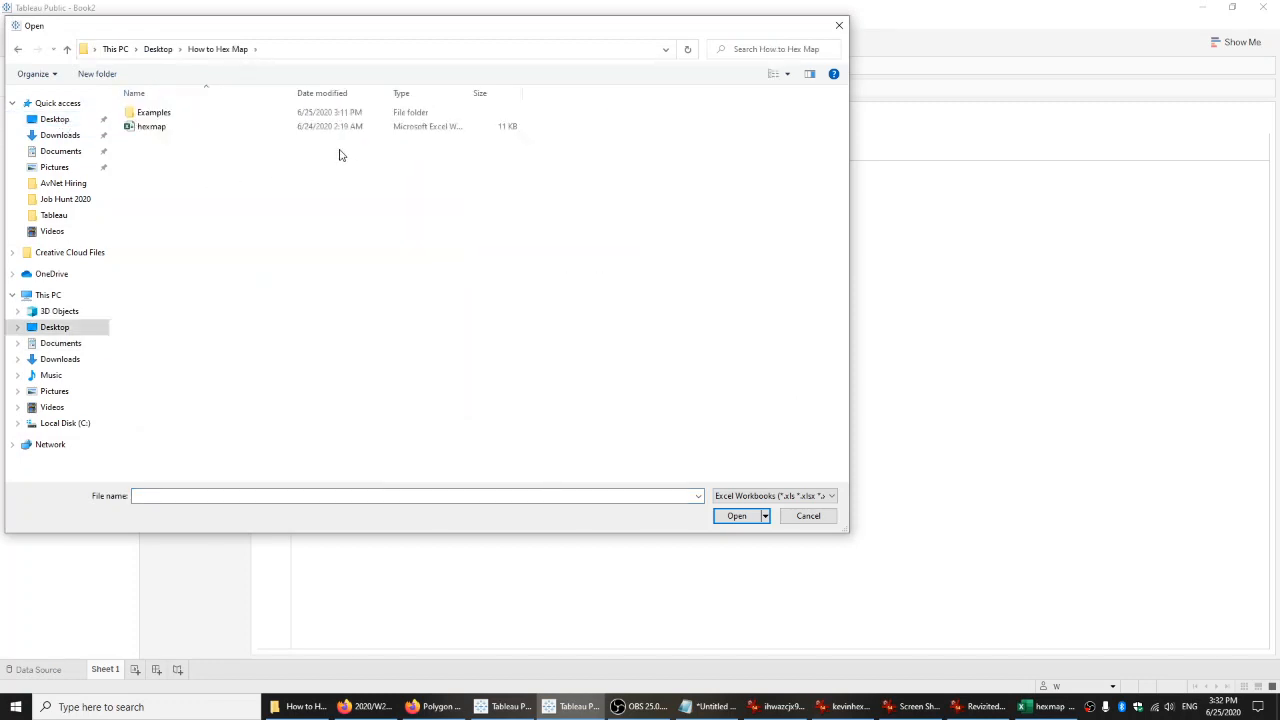
double_click(214, 126)
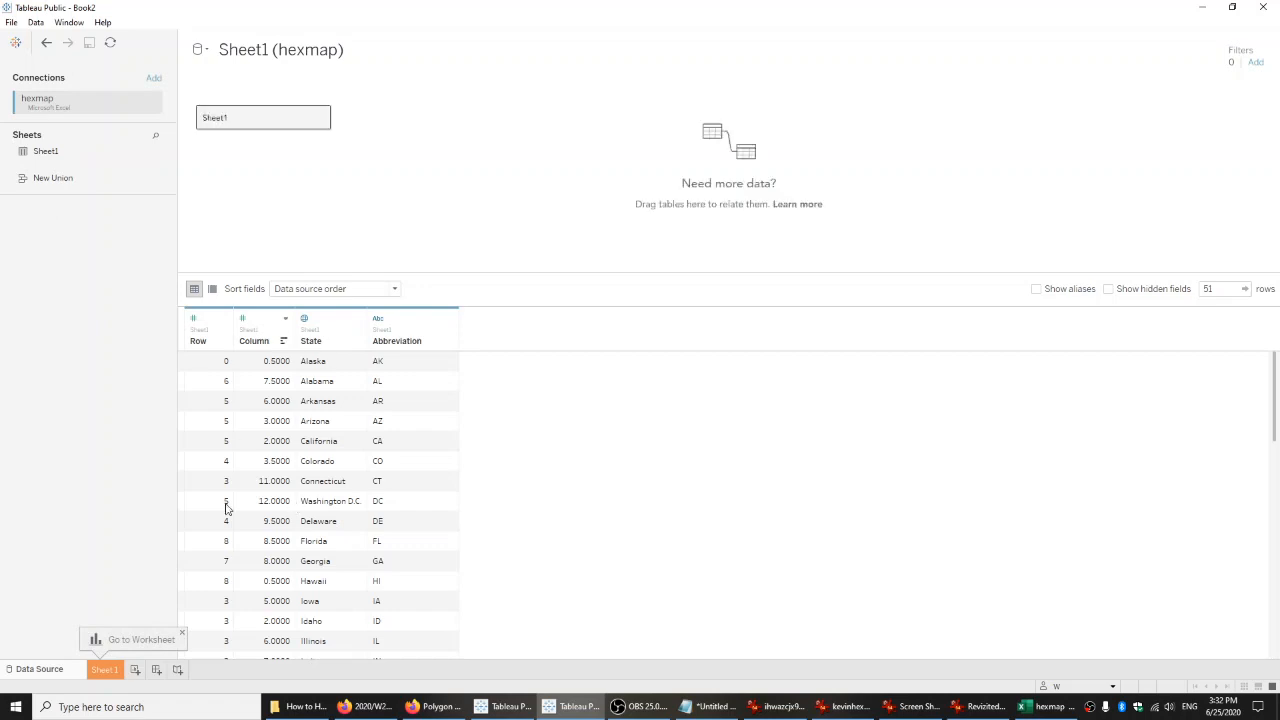
Add a second Excel connection to the Global Superstore file in the Tableau folder.
click(155, 82)
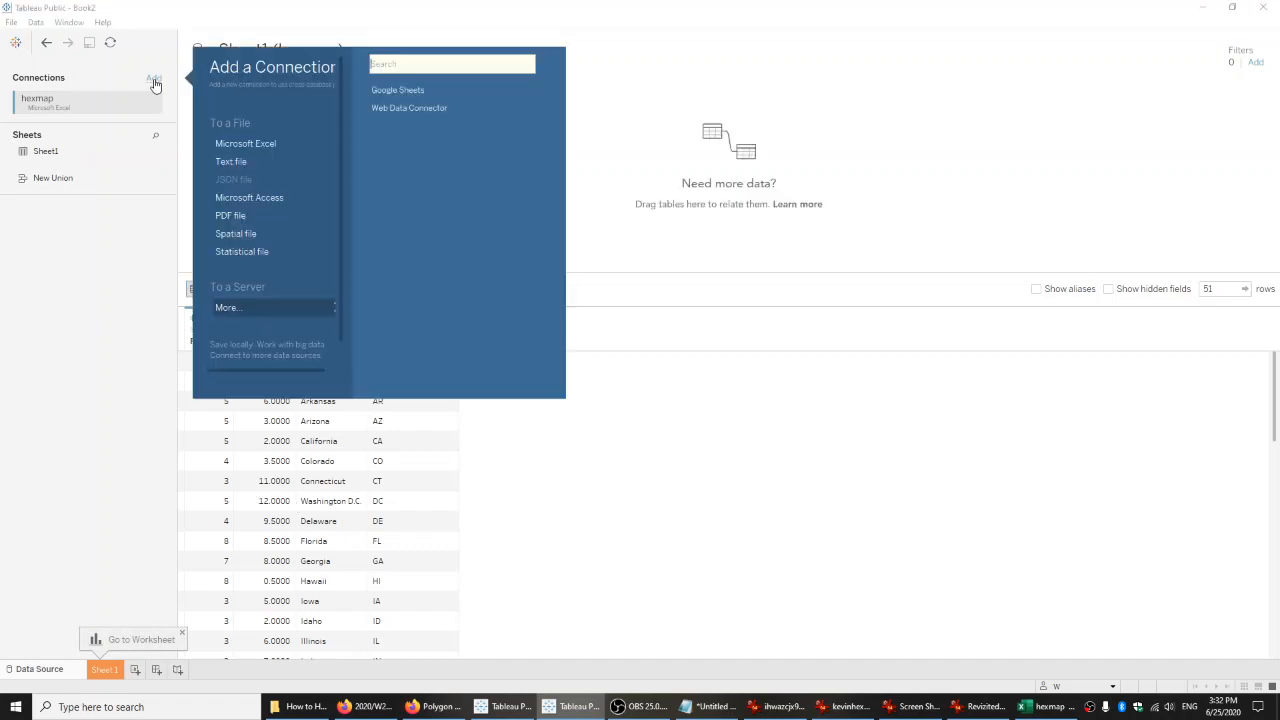
click(255, 145)
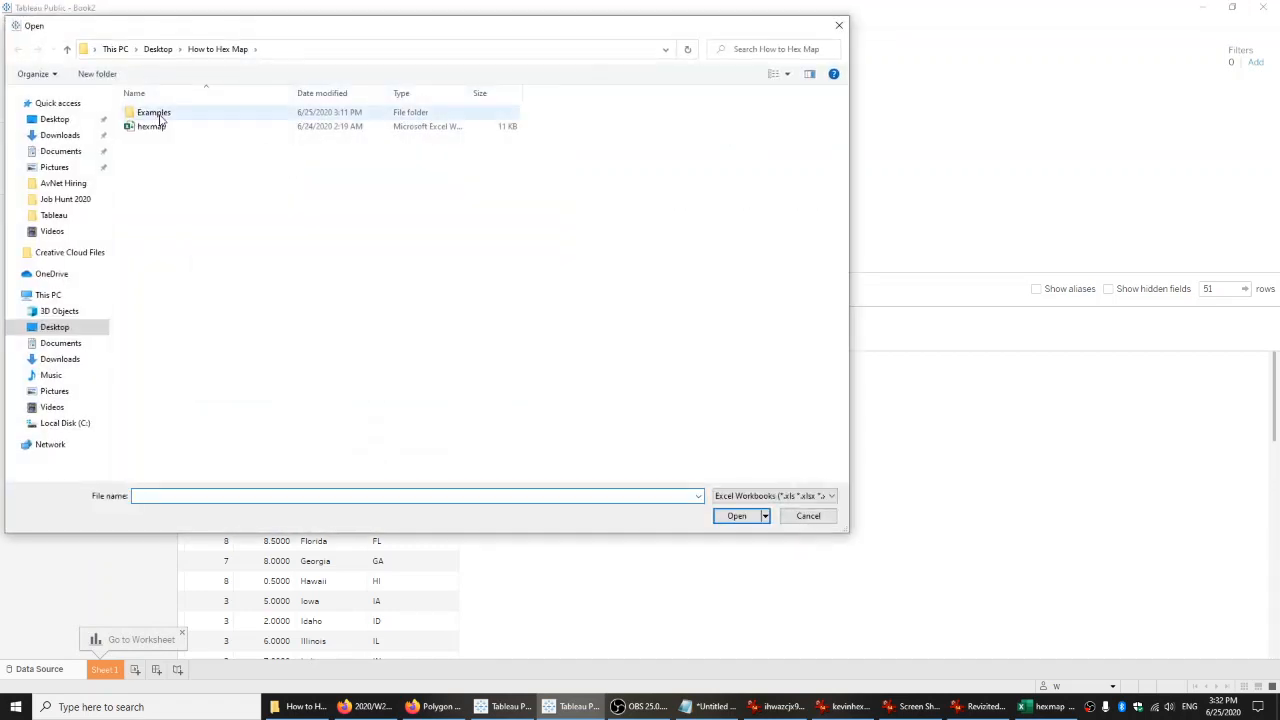
click(54, 215)
click(180, 215)
double_click(180, 215)
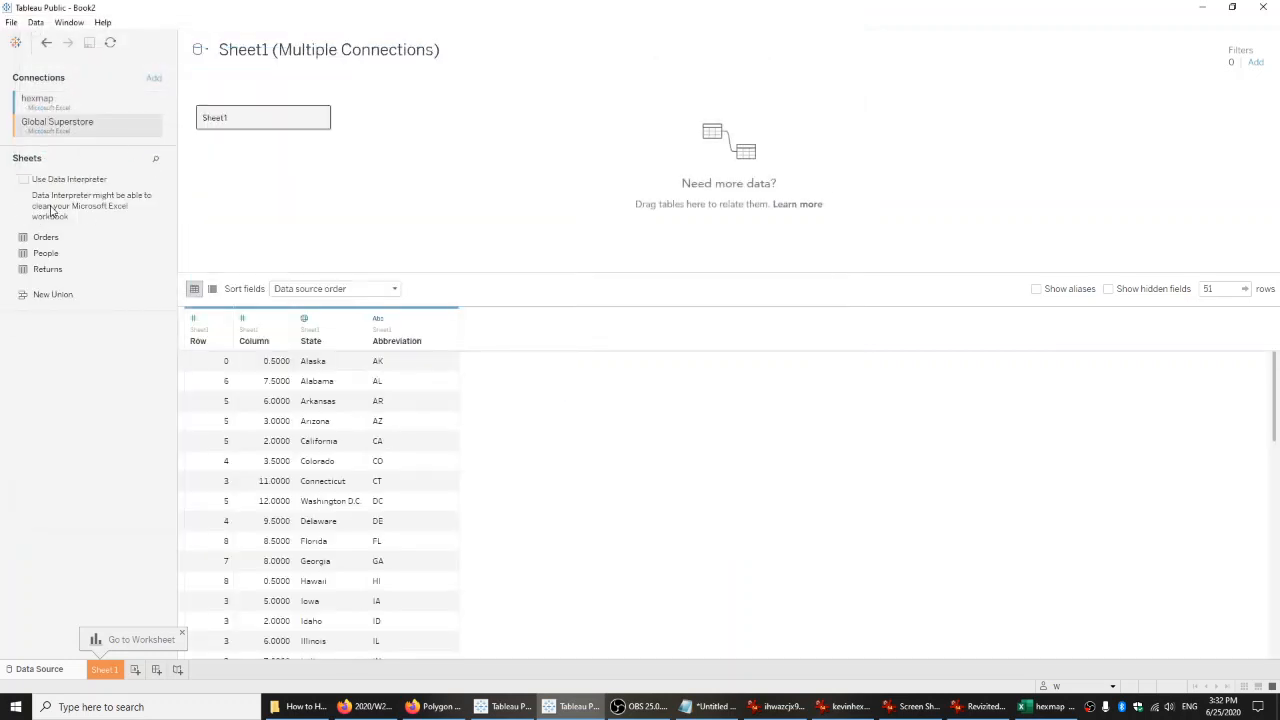
Relate the Global Superstore's Orders table to Sheet1 on the State fields and open the Sheet 1 worksheet.
click(78, 239)
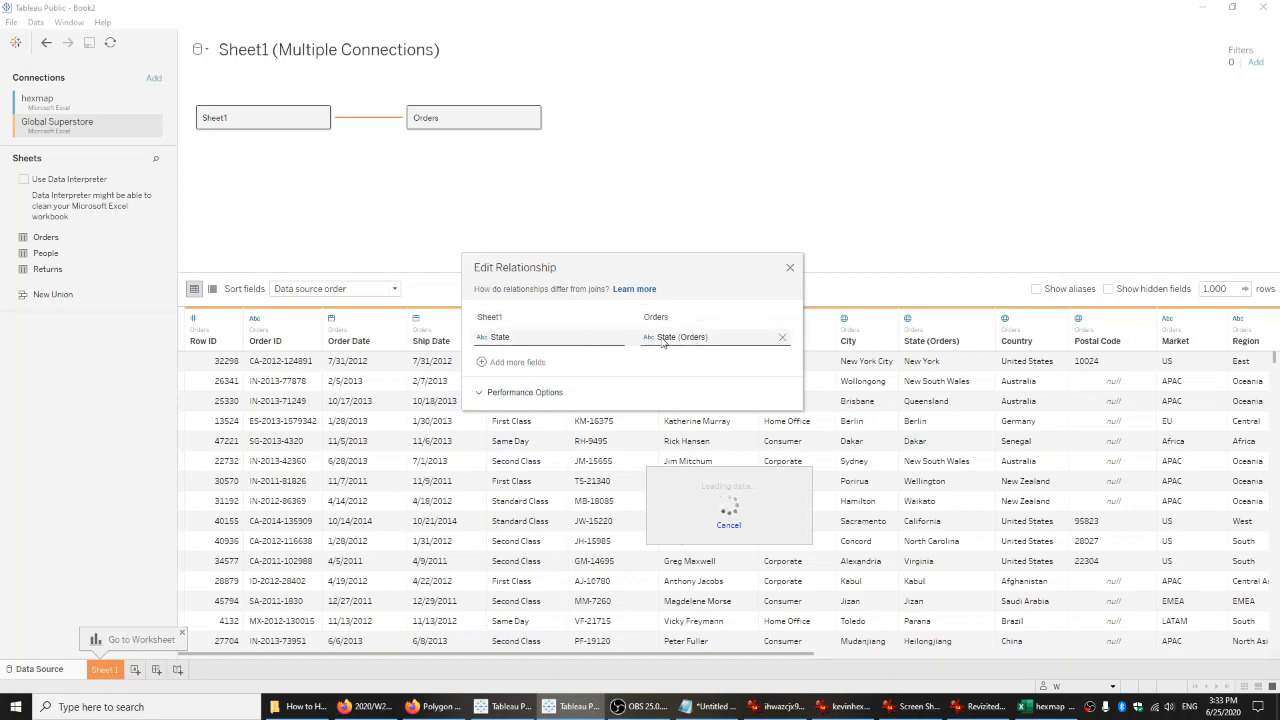
click(790, 268)
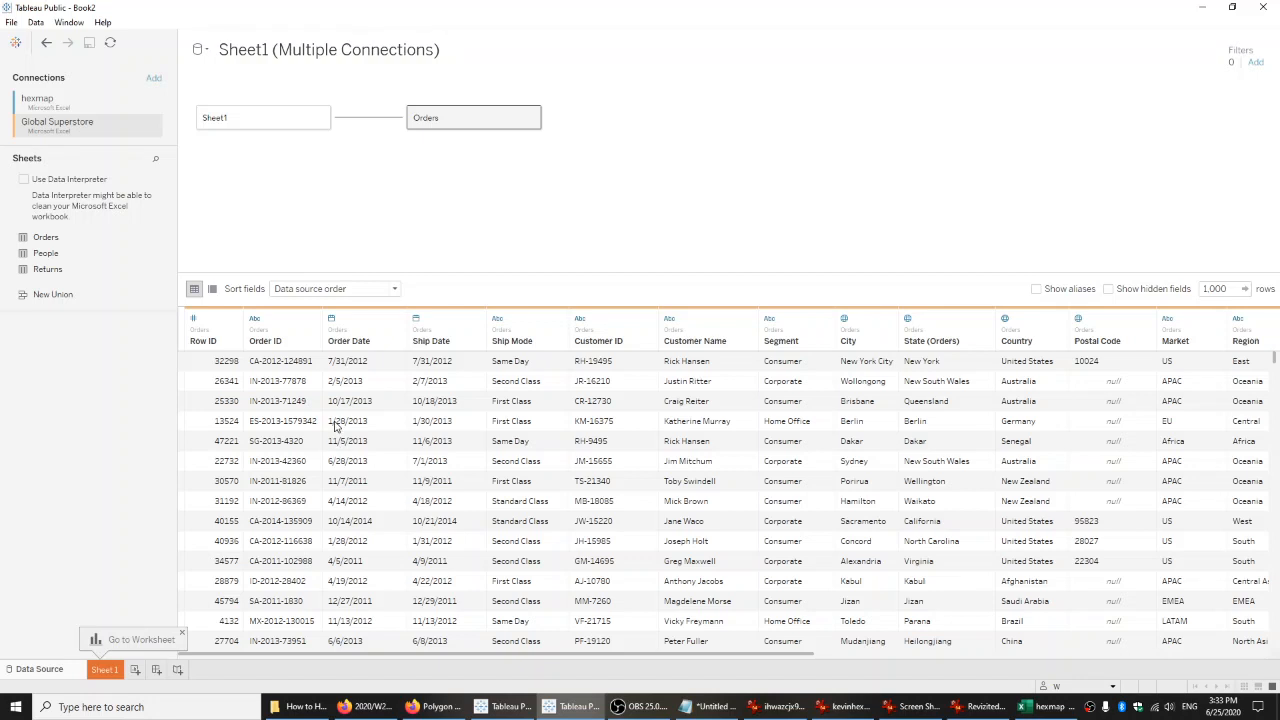
click(105, 669)
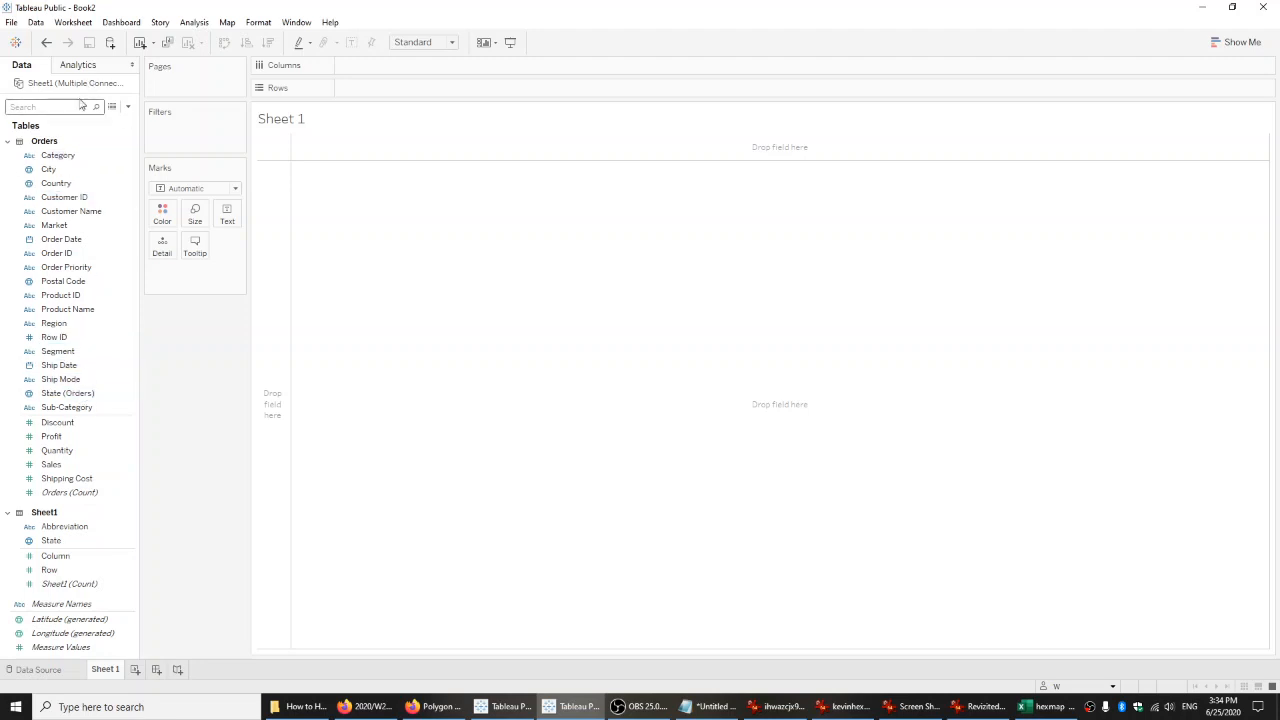
Filter the worksheet by Country, keeping only United States.
click(113, 187)
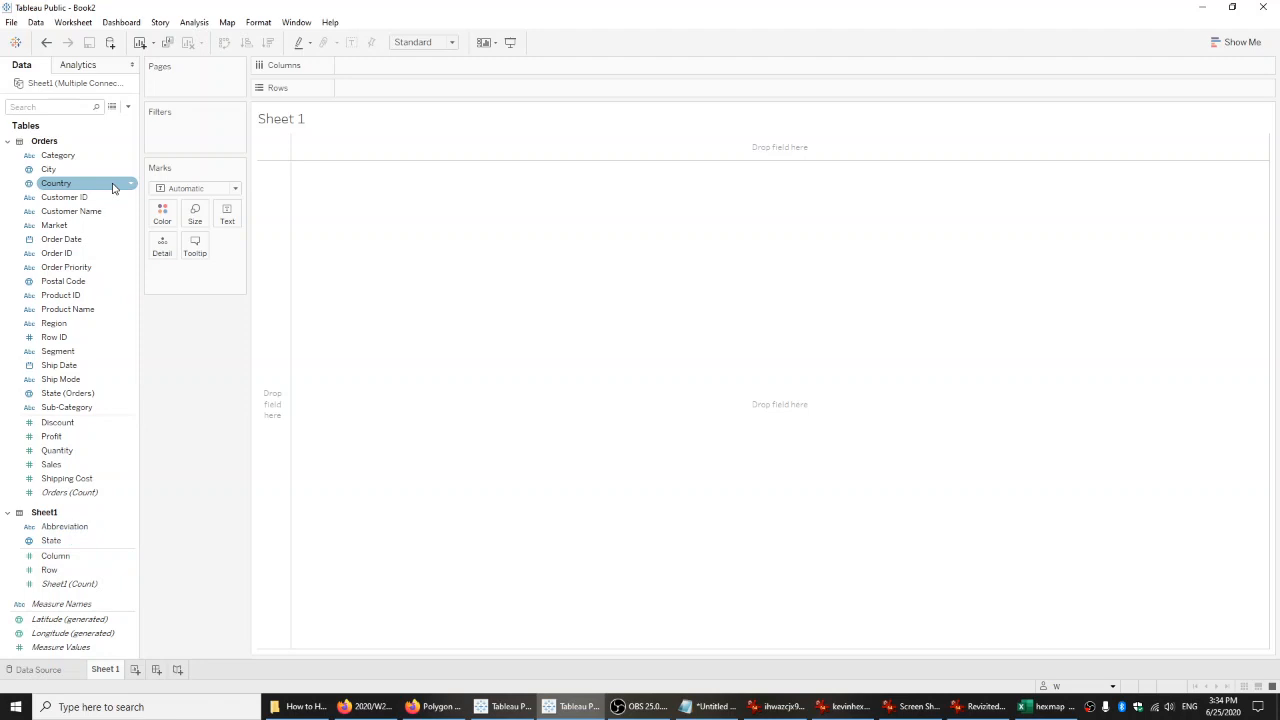
click(86, 157)
drag(86, 183, 293, 141)
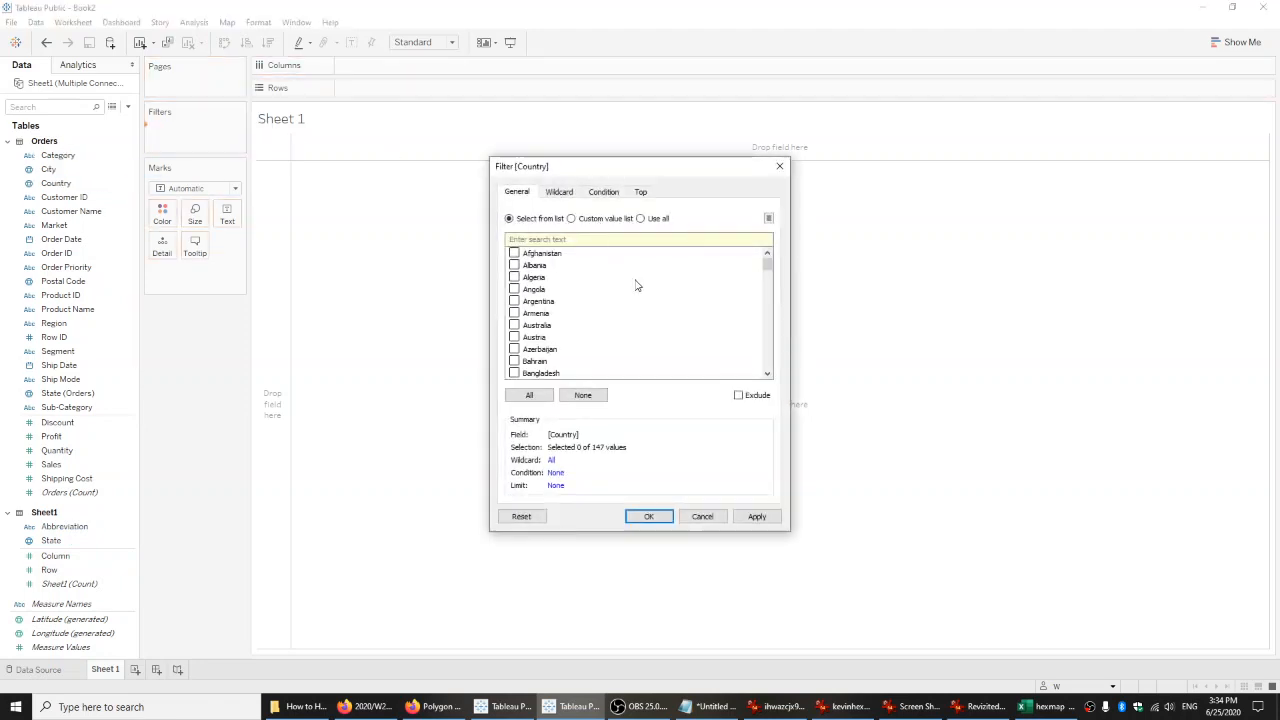
drag(767, 262, 767, 362)
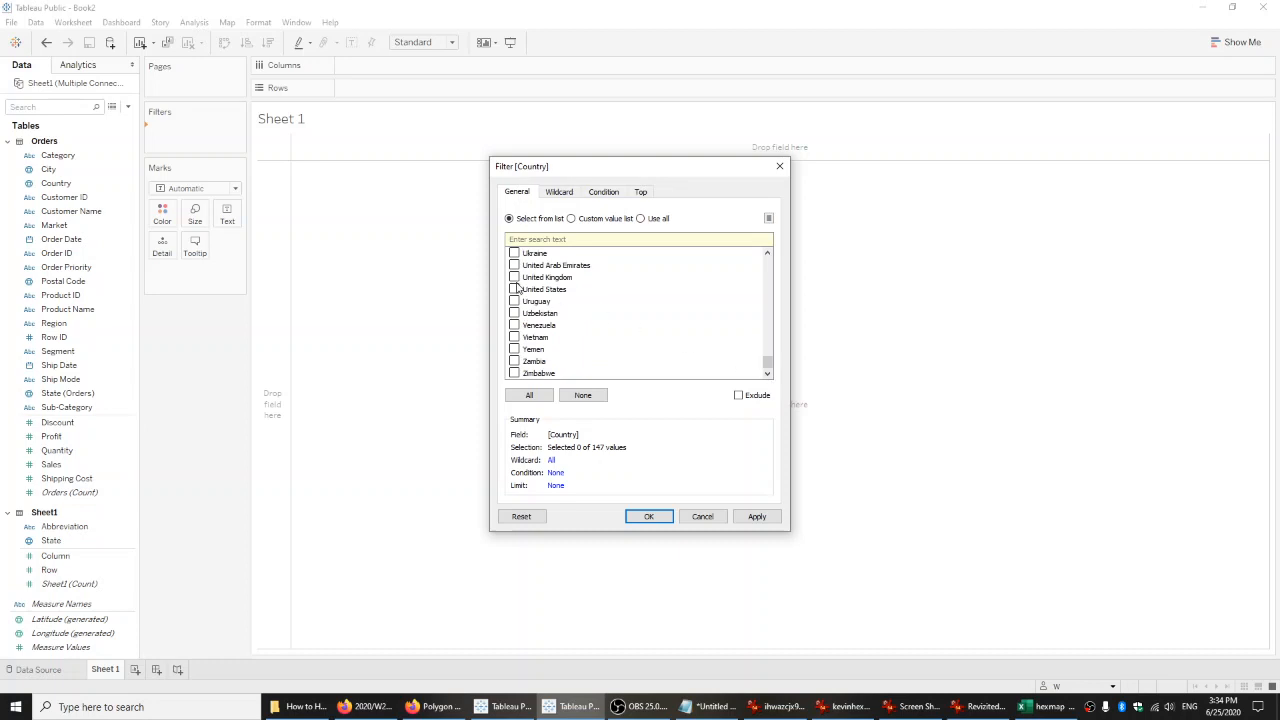
click(648, 516)
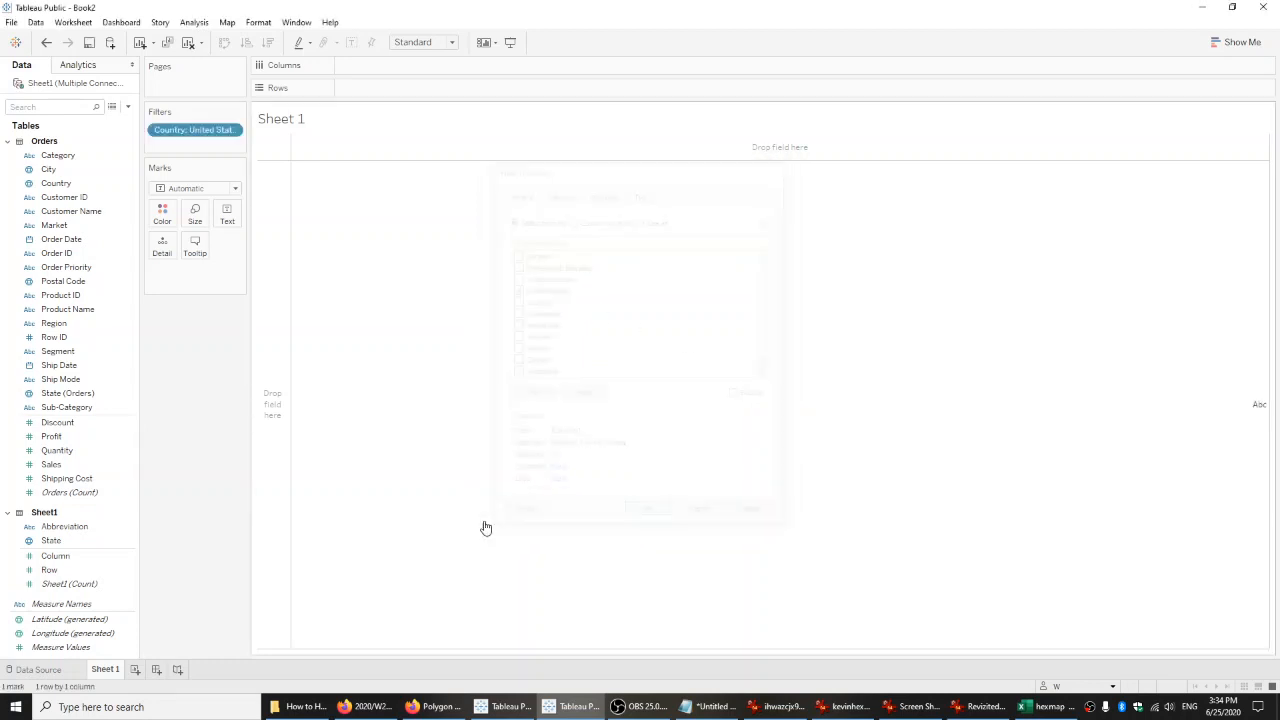
Plot State (Orders) as points on a geographic map and hide the sheet title.
click(64, 396)
click(64, 402)
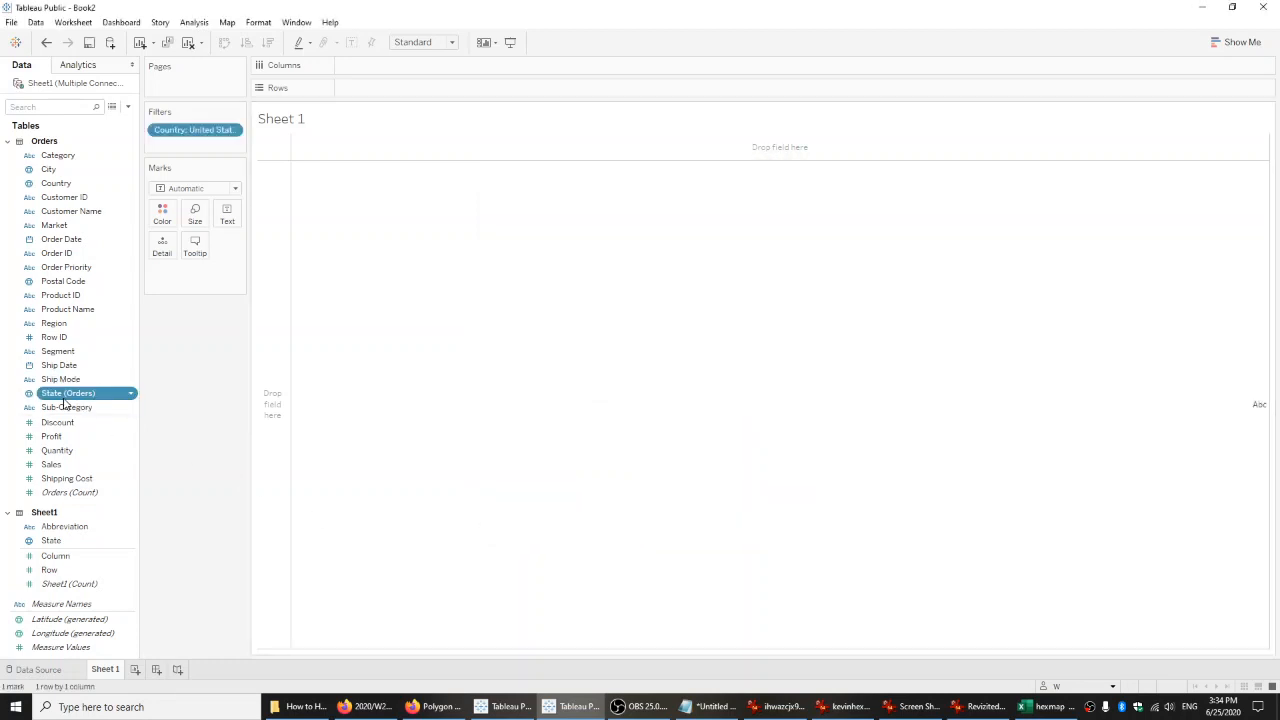
double_click(64, 402)
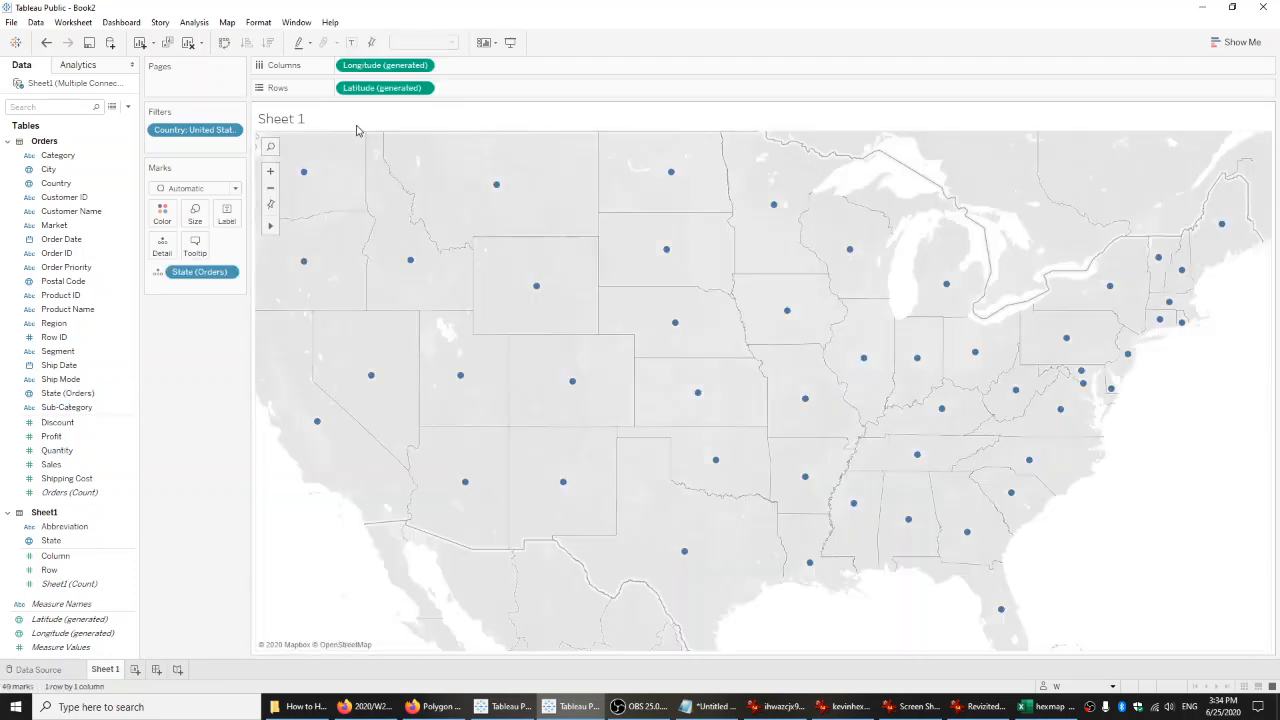
right_click(357, 125)
click(385, 162)
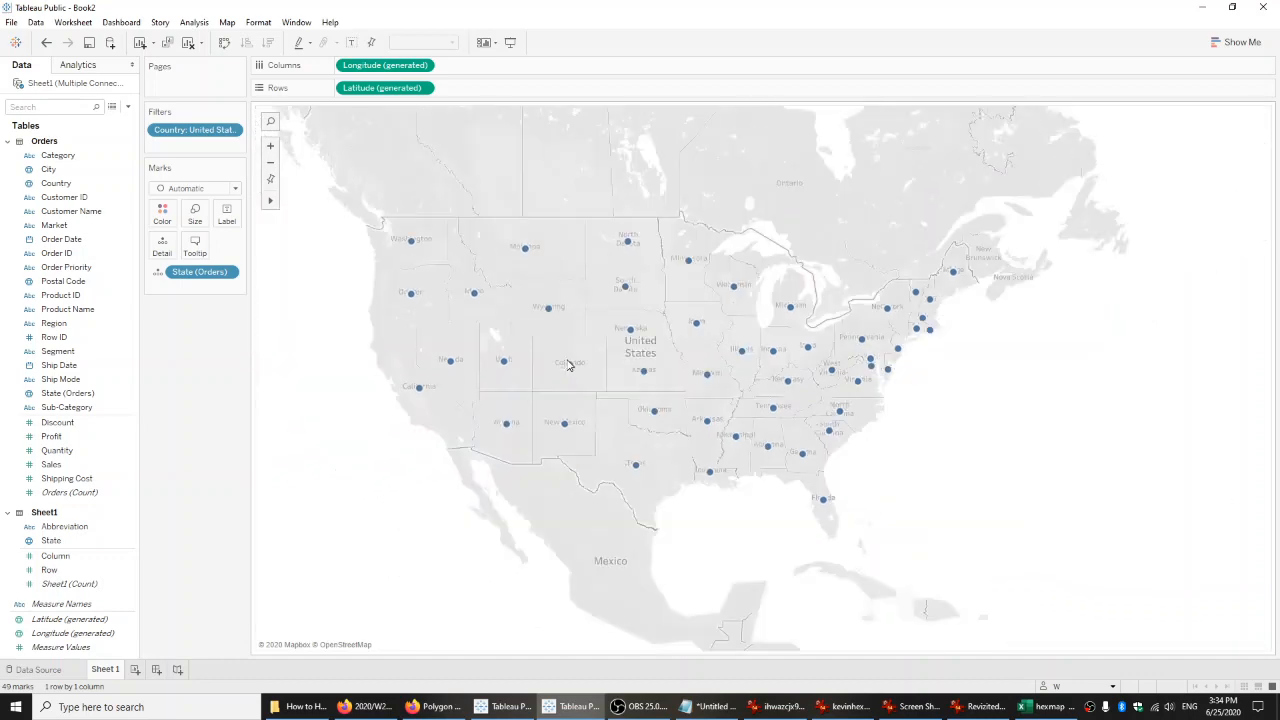
Examine how the state points are spread on the geographic map, including the areas around Alaska and the small northeastern states.
scroll(567, 365, down, 1)
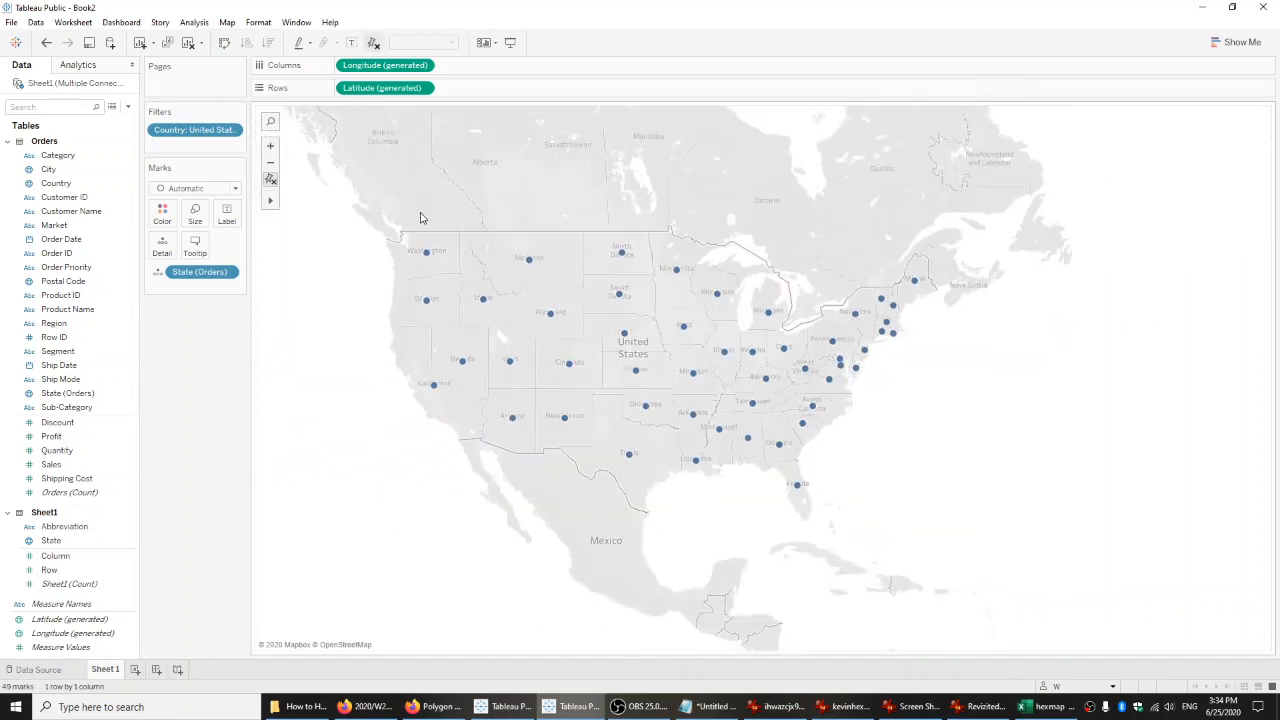
scroll(420, 218, down, 2)
drag(411, 194, 390, 254)
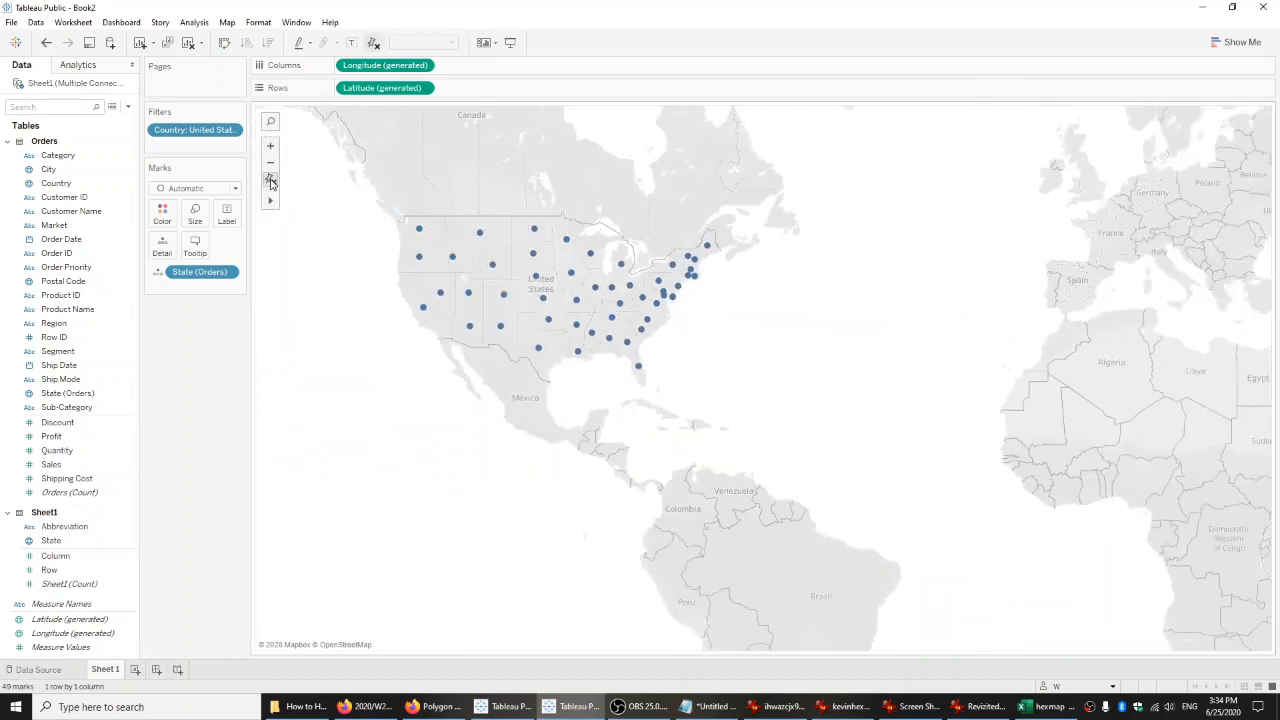
click(270, 181)
mouse_move(272, 200)
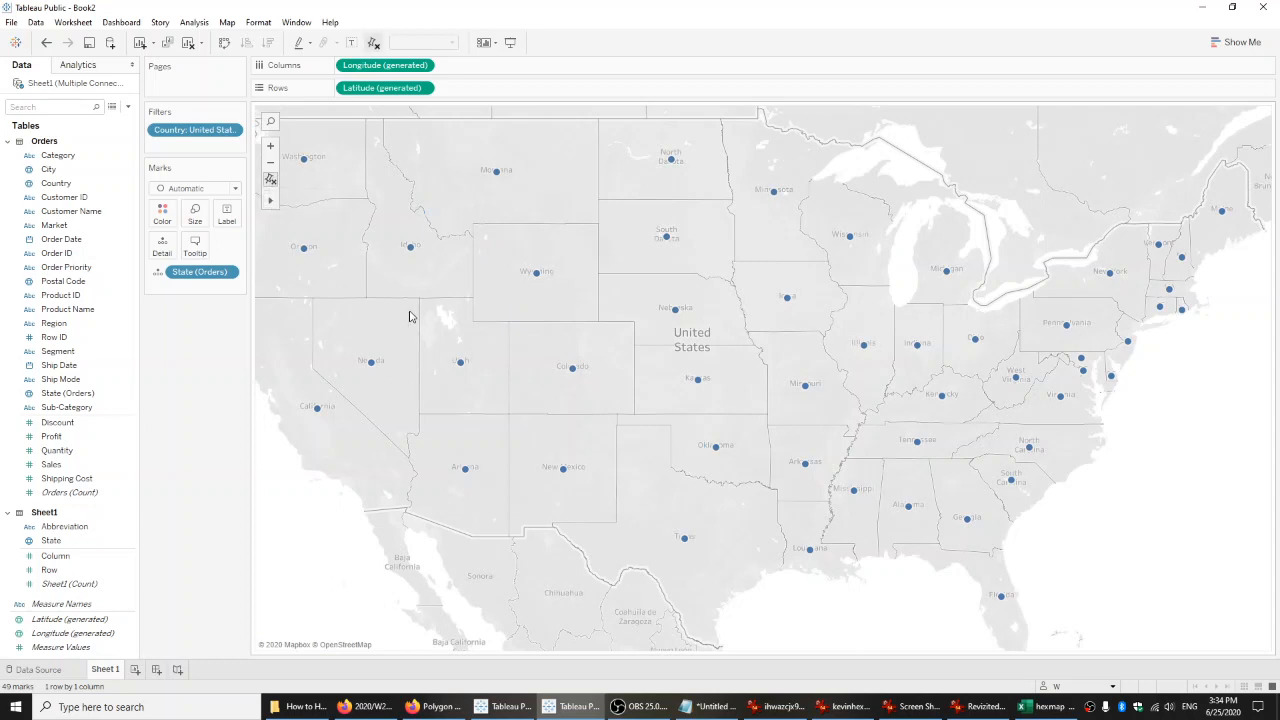
scroll(409, 316, down, 3)
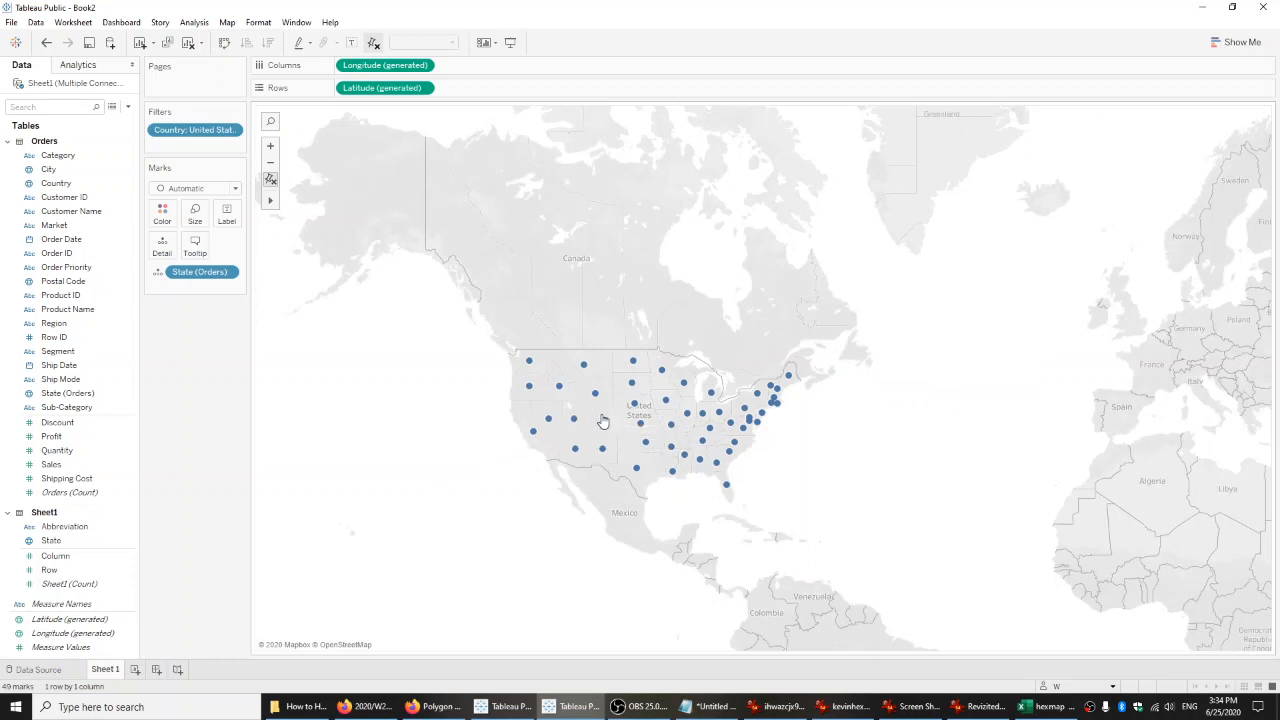
mouse_move(604, 421)
scroll(685, 378, up, 3)
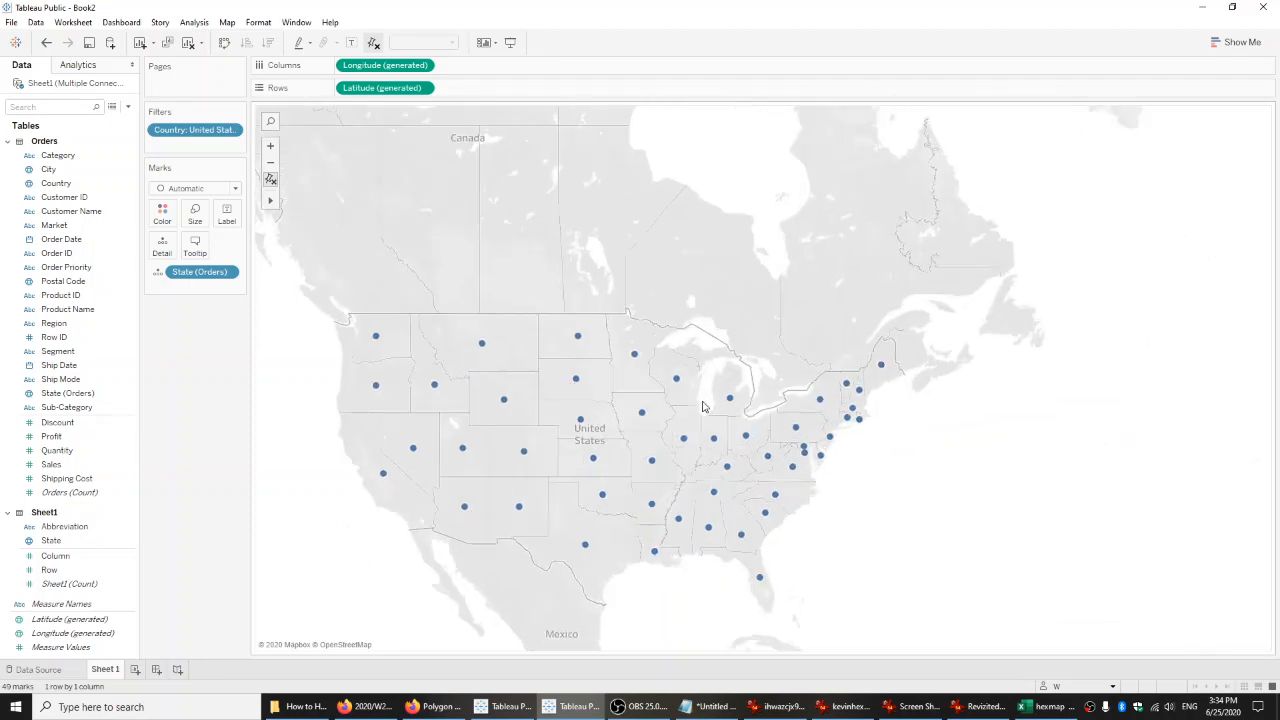
drag(685, 378, 707, 365)
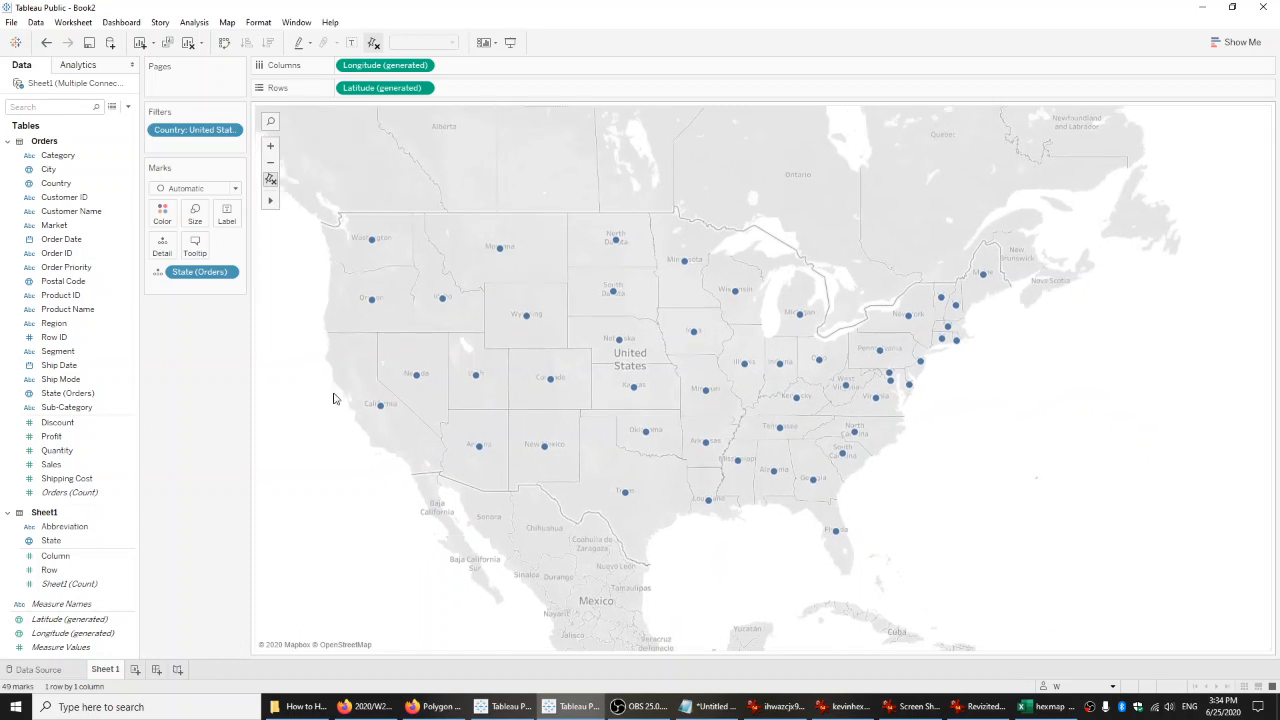
scroll(607, 442, down, 3)
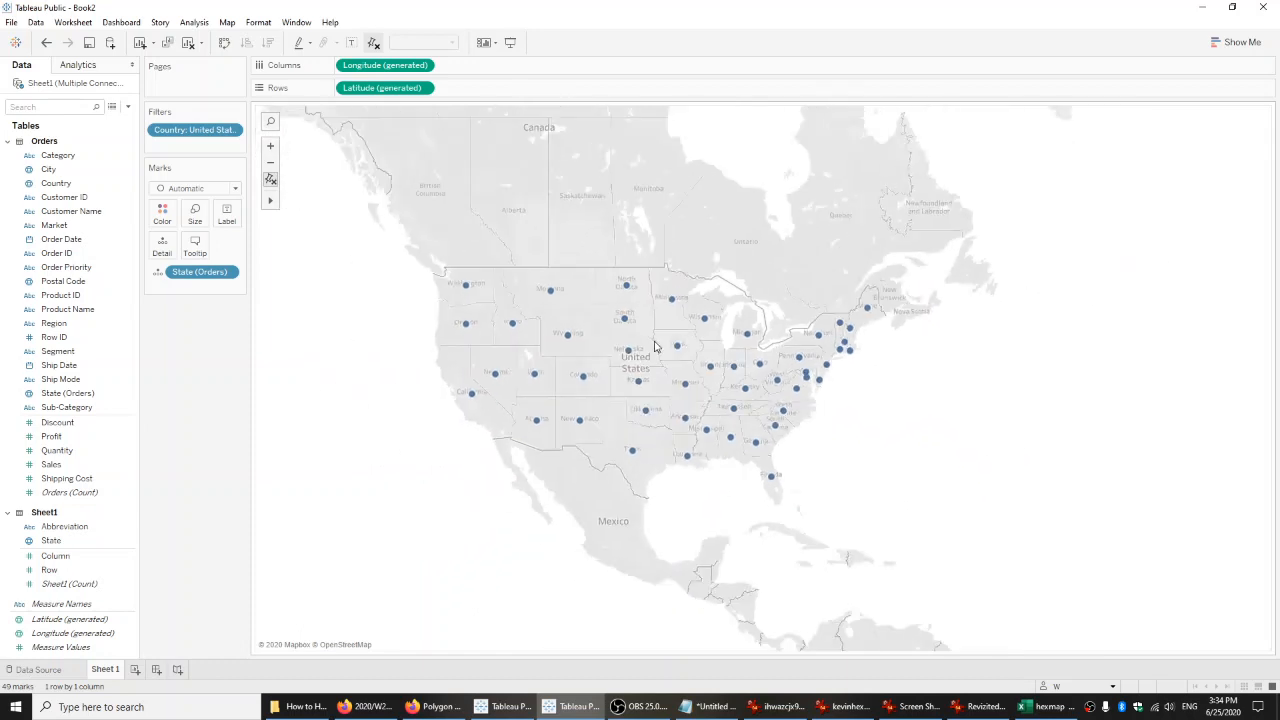
drag(566, 227, 623, 293)
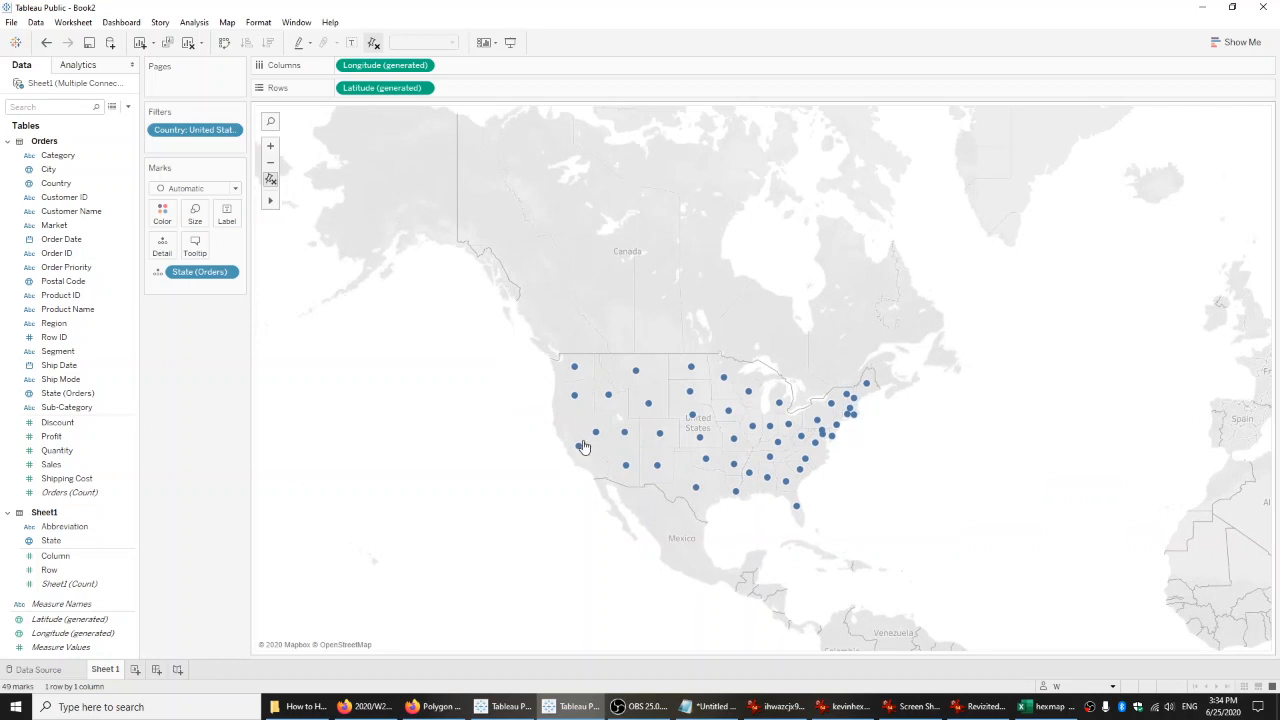
Color the states on the geographic map by Profit, and clear the whole worksheet after viewing it.
drag(52, 436, 162, 213)
drag(479, 469, 479, 469)
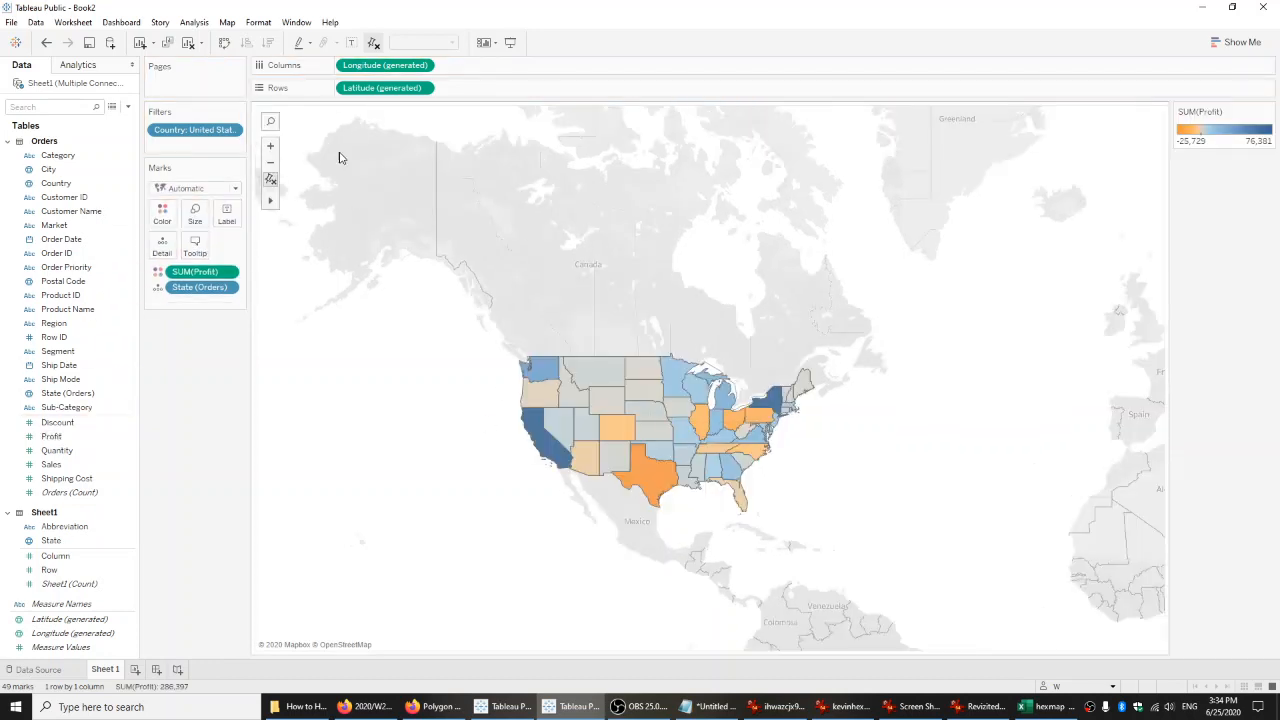
scroll(665, 397, up, 2)
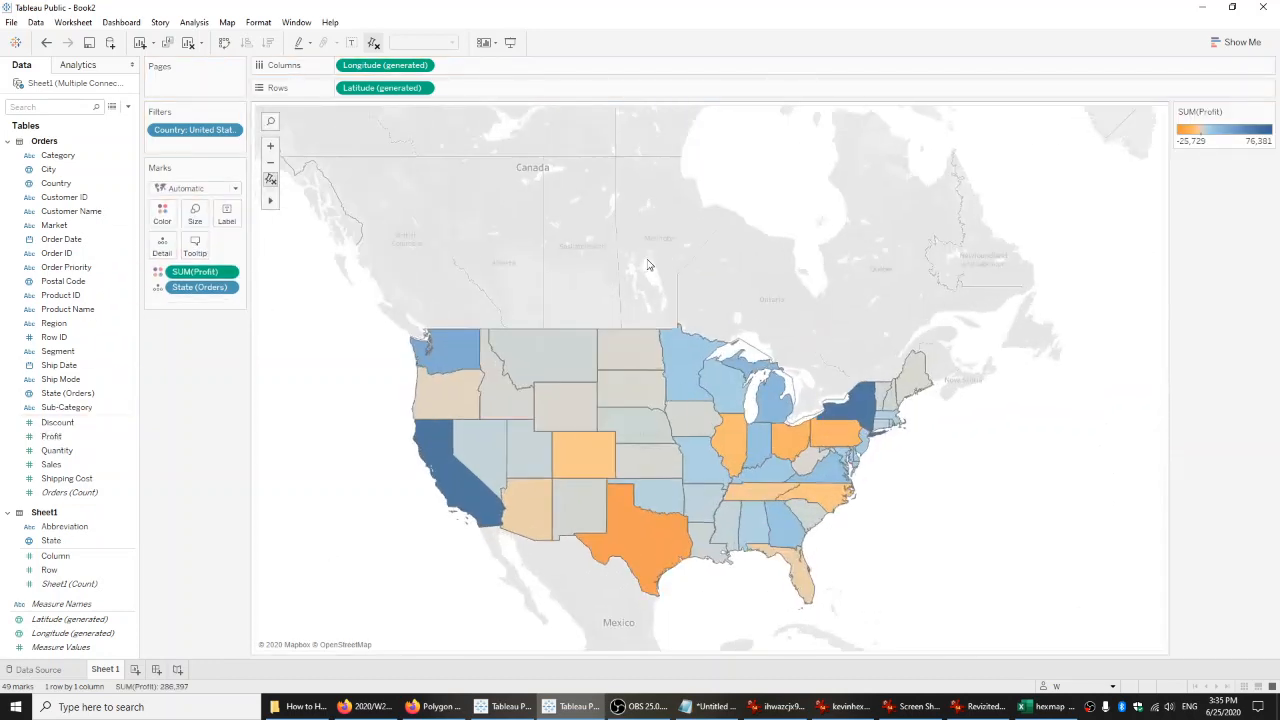
click(188, 44)
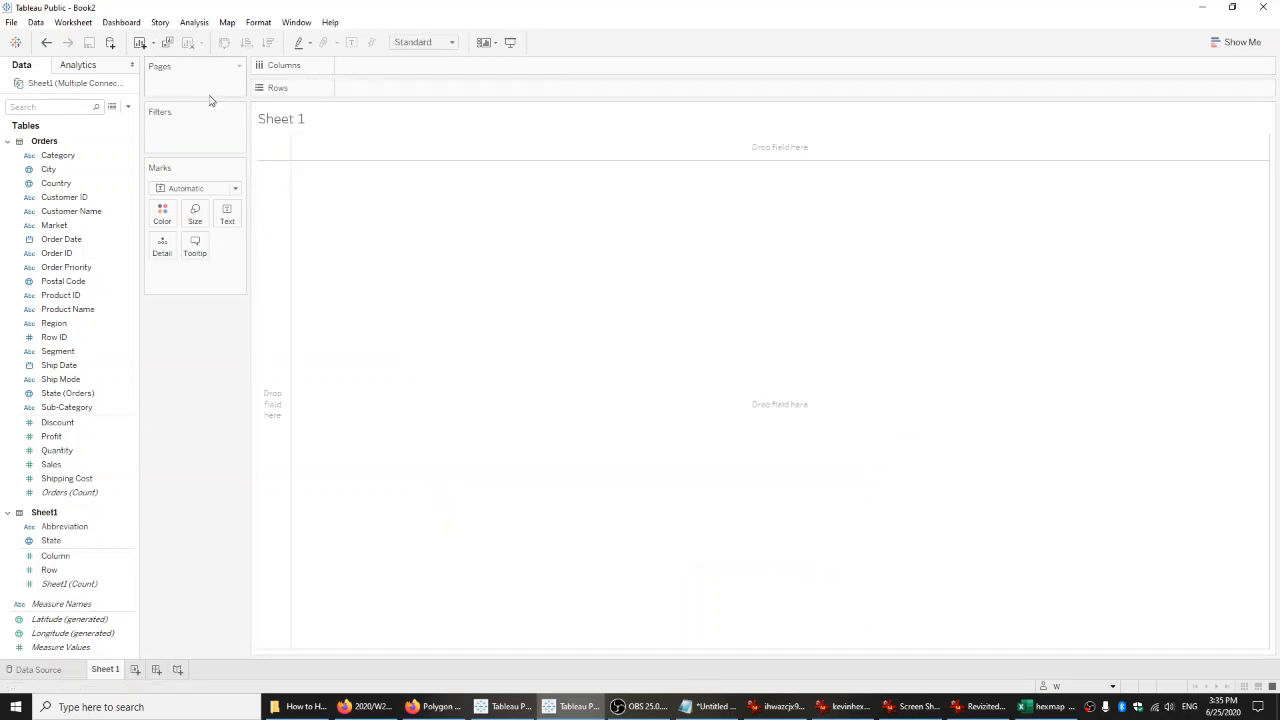
Collapse the Orders fields and check the Row and Column values in the hexmap Excel worksheet before returning to Tableau Public.
click(9, 142)
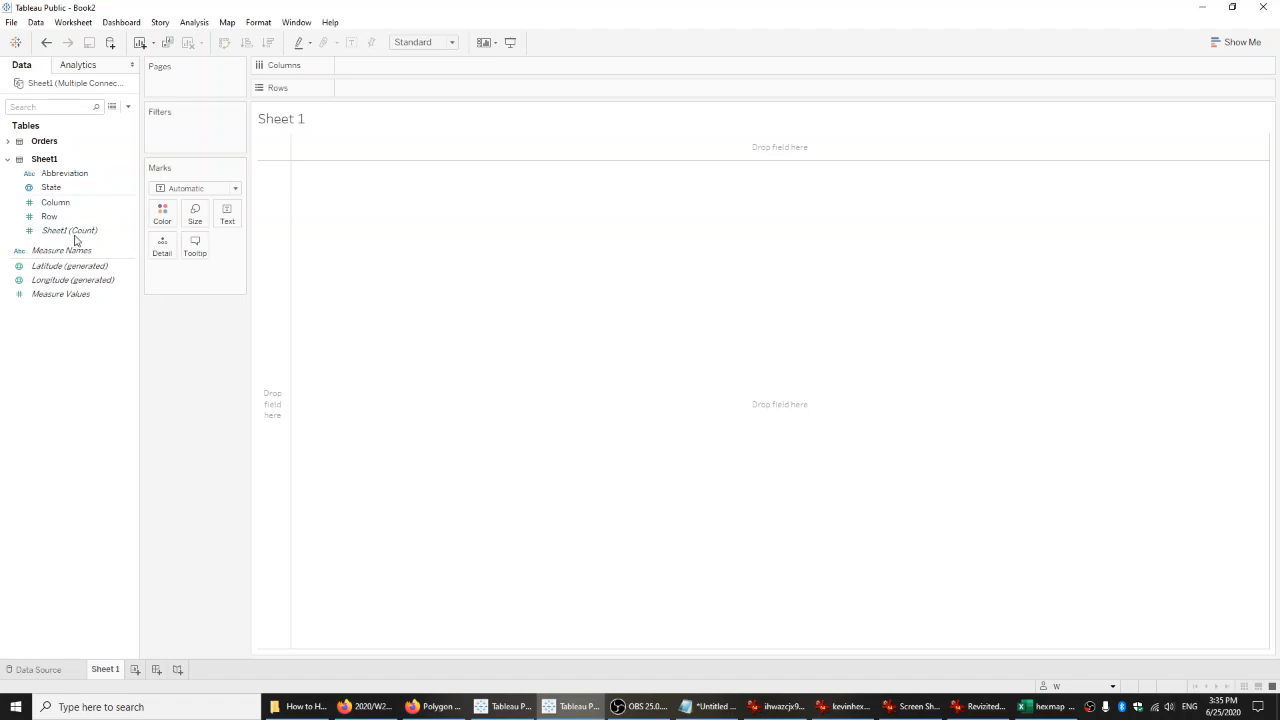
click(1038, 705)
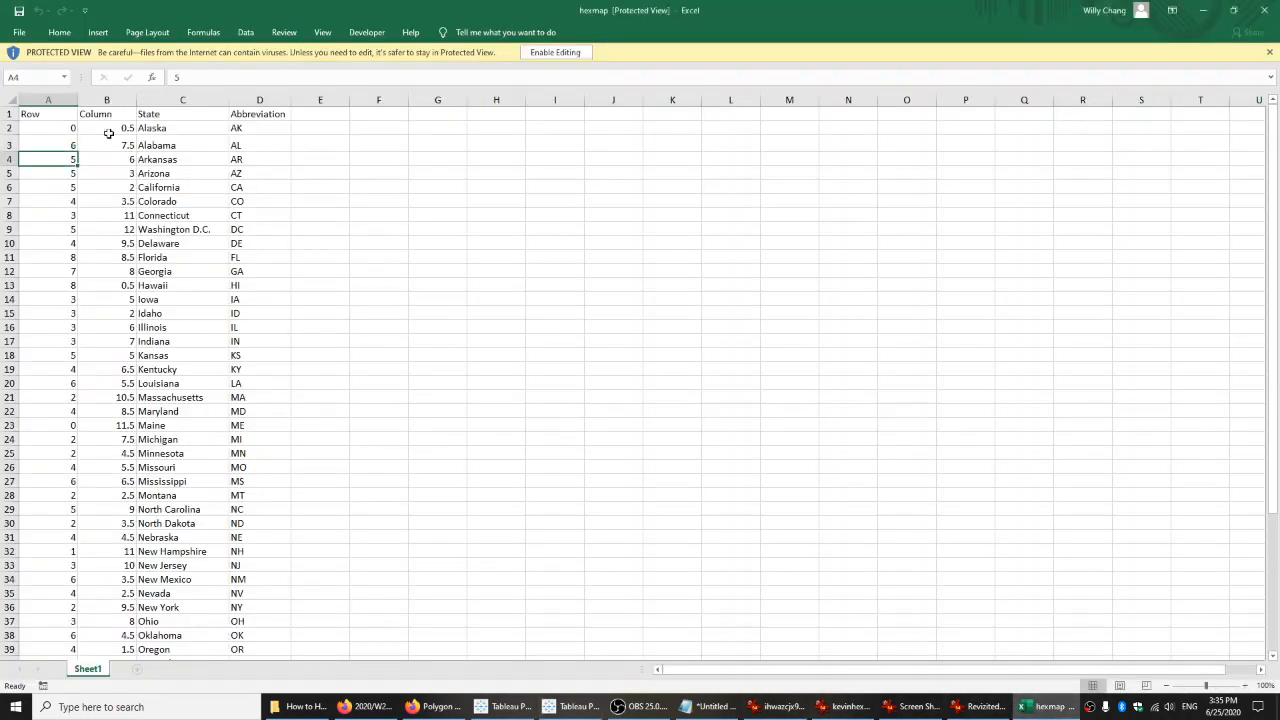
click(1203, 10)
Build a scatter plot with Sheet1's Column field on the Columns shelf and its Row field on the Rows shelf.
click(75, 215)
click(62, 204)
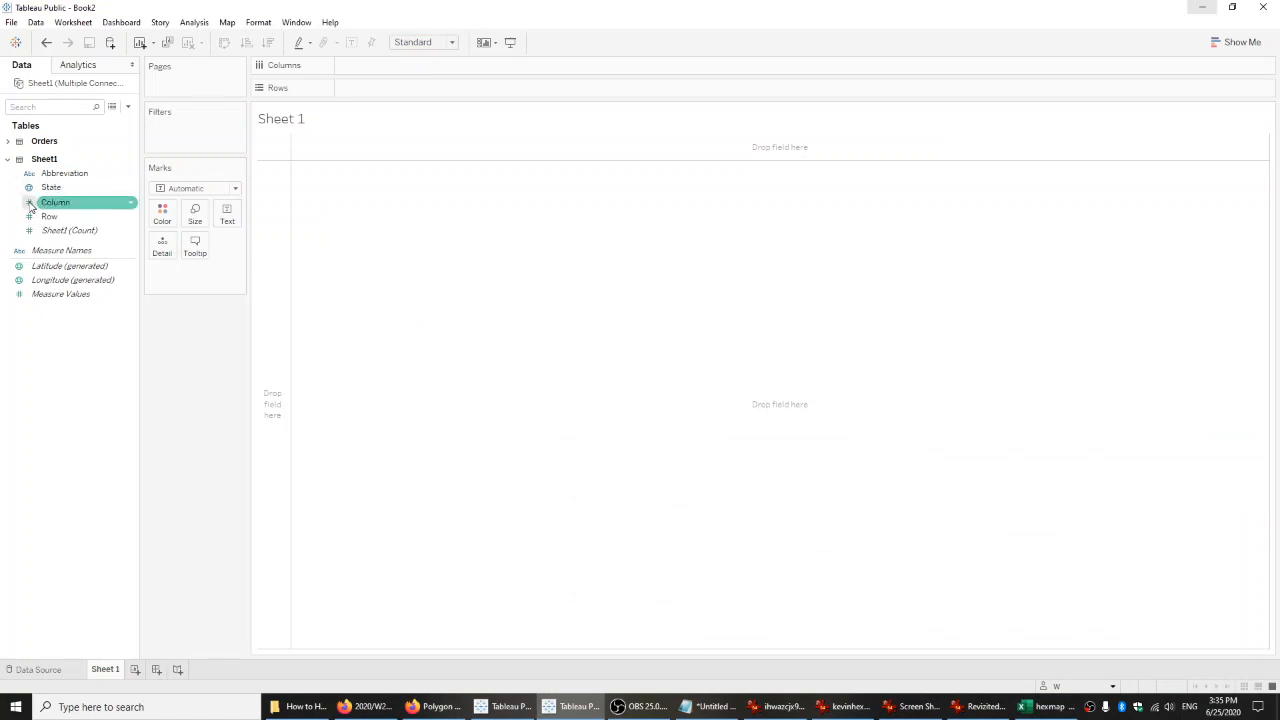
drag(71, 207, 389, 68)
click(45, 219)
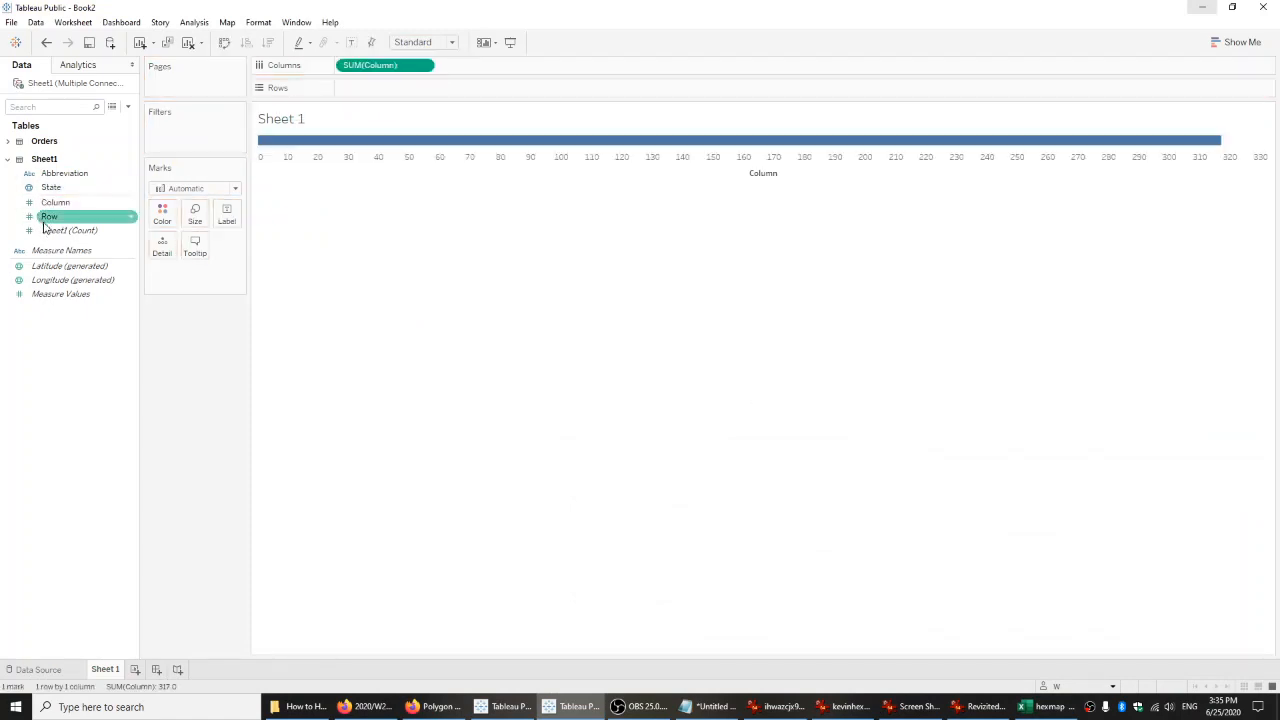
drag(45, 227, 366, 100)
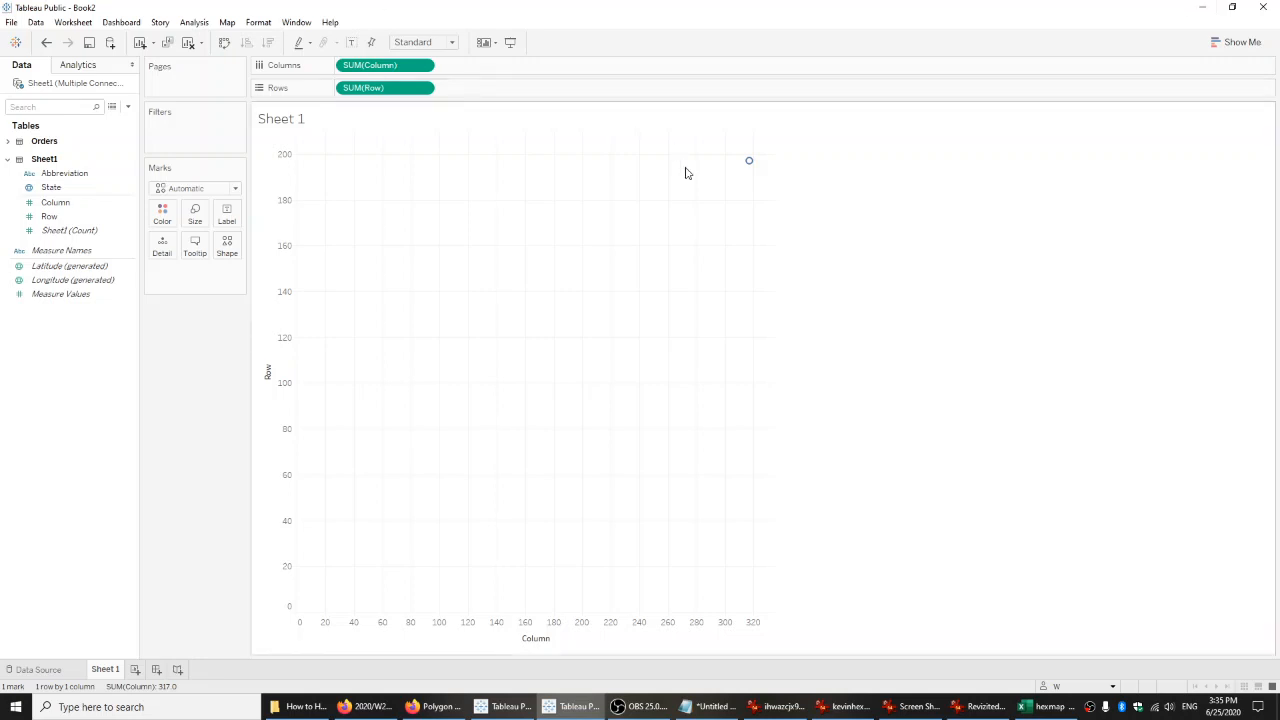
Add Sheet1's State field to the plot as Detail, splitting it into one mark per state.
mouse_move(751, 171)
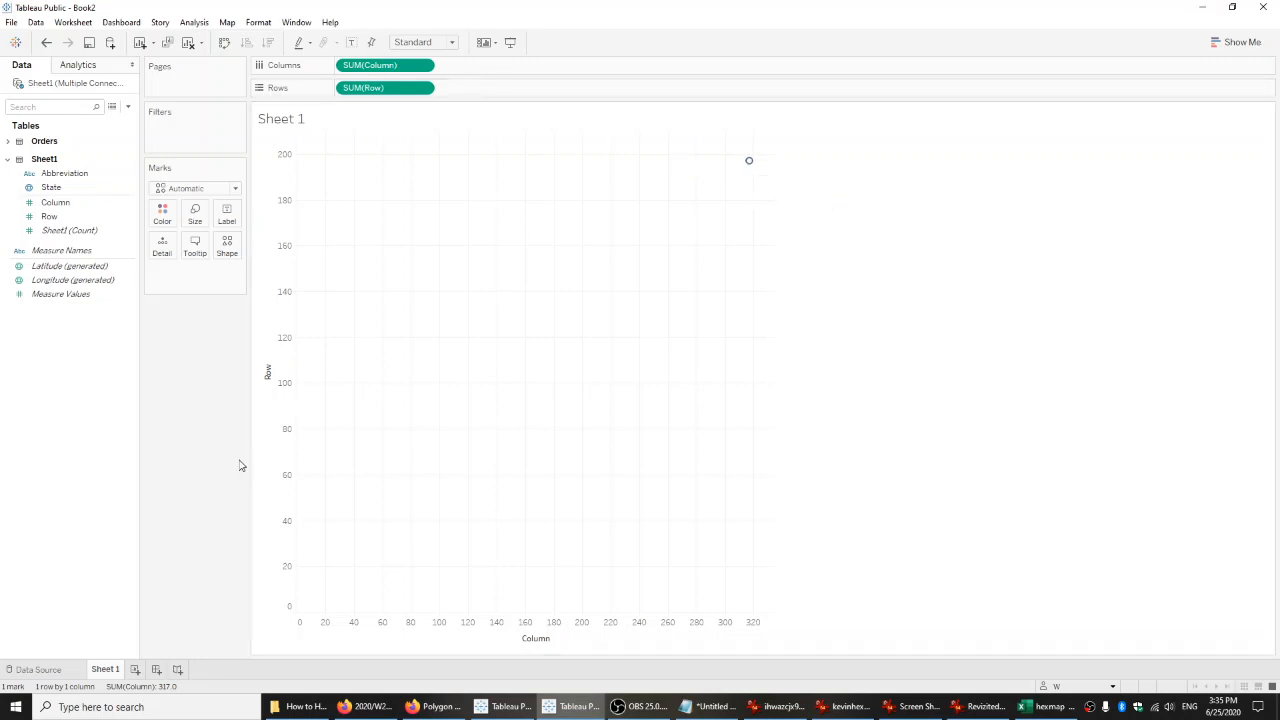
click(58, 189)
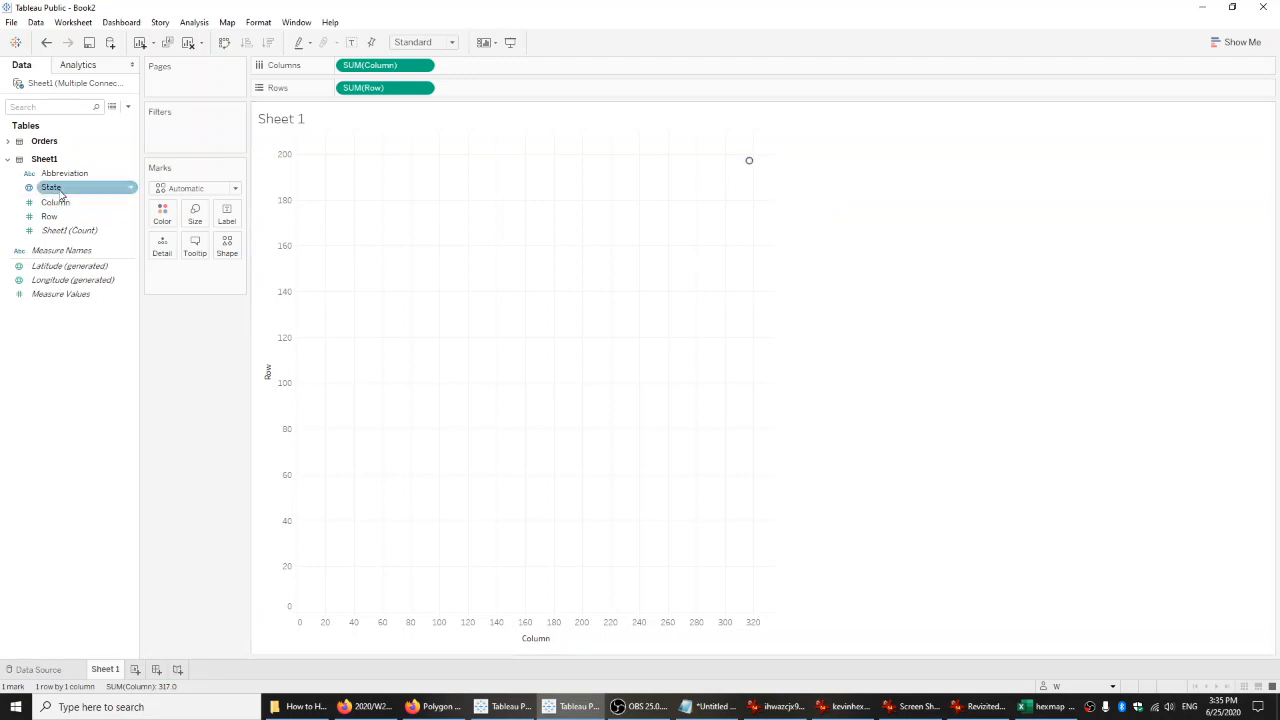
drag(60, 190, 162, 250)
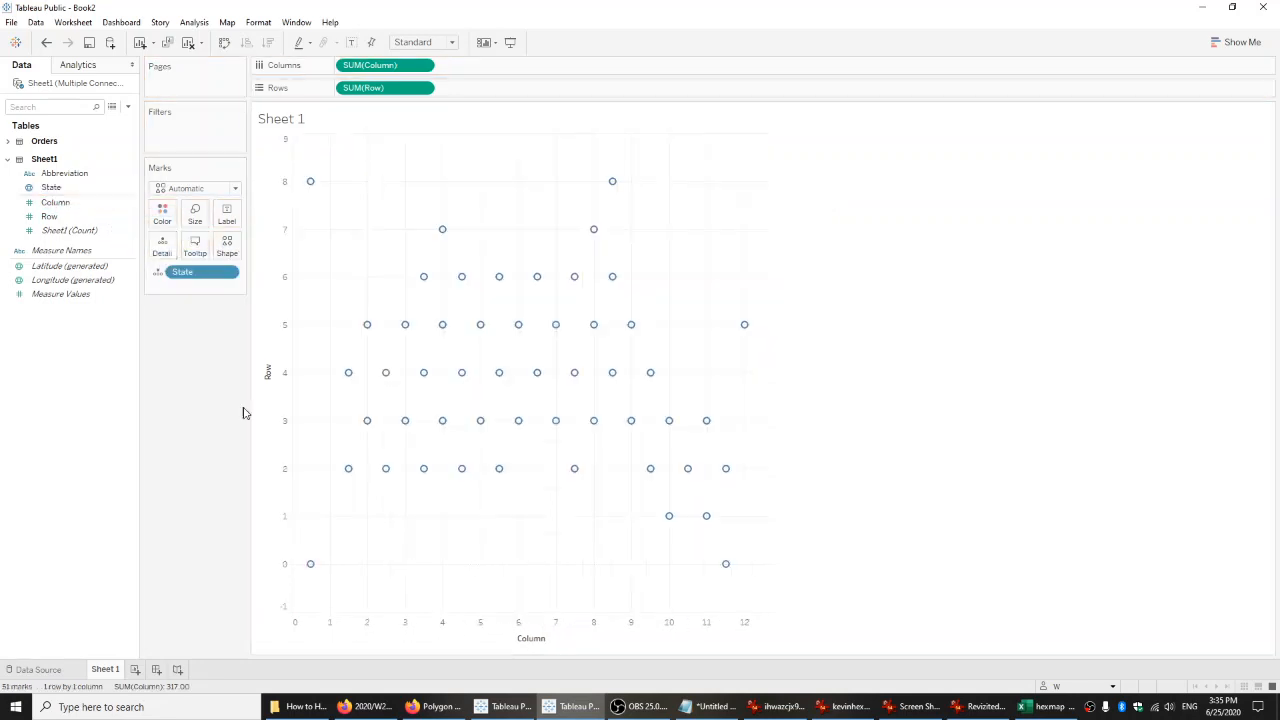
right_click(282, 264)
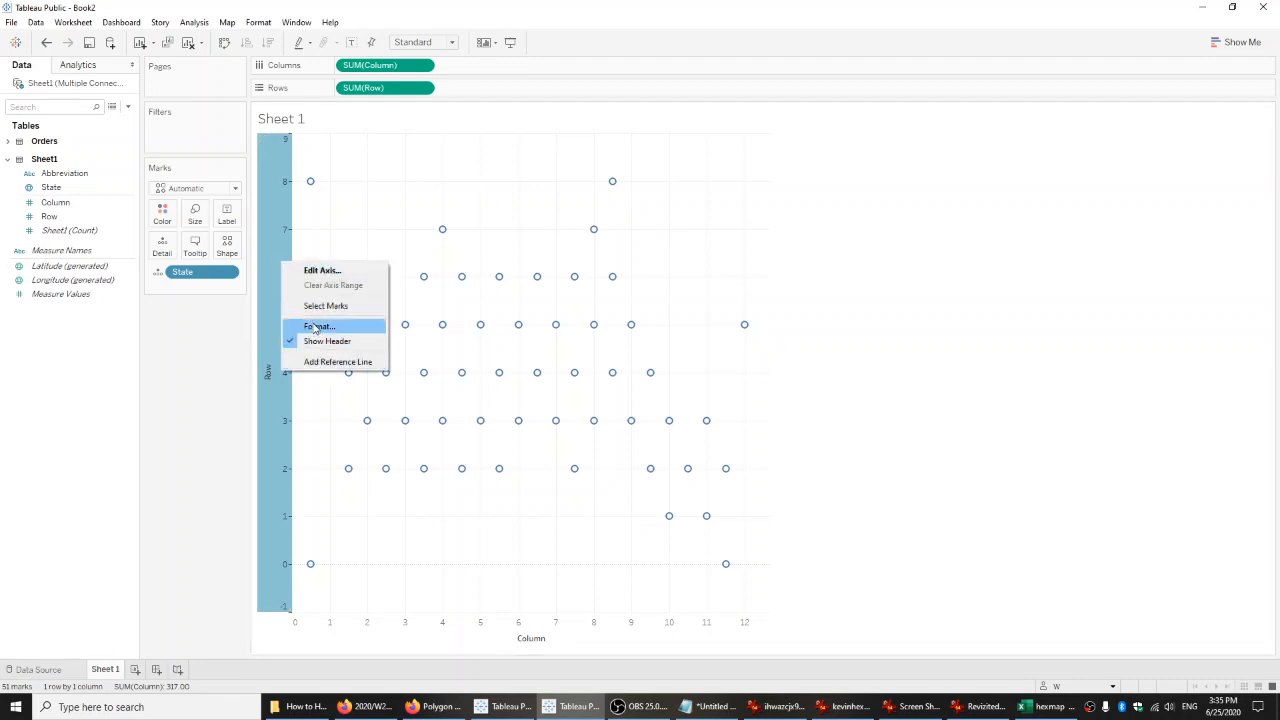
click(187, 406)
click(282, 468)
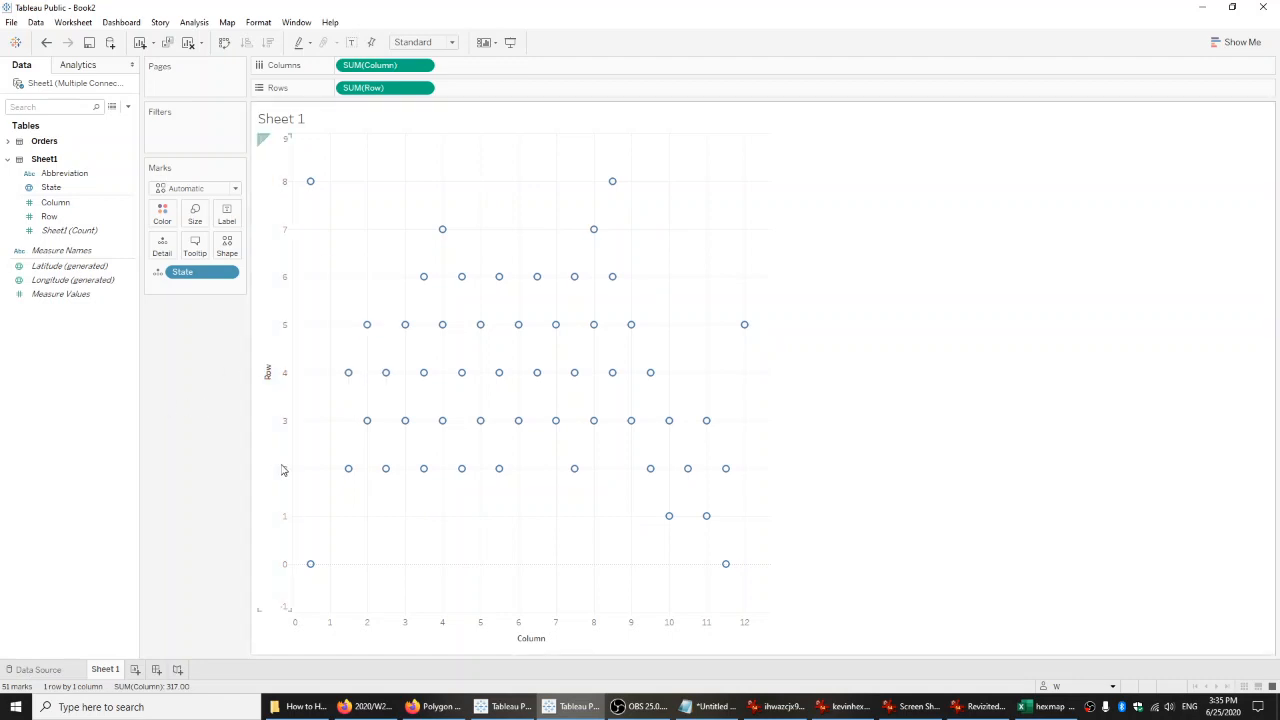
right_click(266, 345)
click(205, 392)
After checking the hexmap Excel worksheet, reverse the Row axis scale of the scatter plot in Tableau Public and widen the plot.
click(1046, 706)
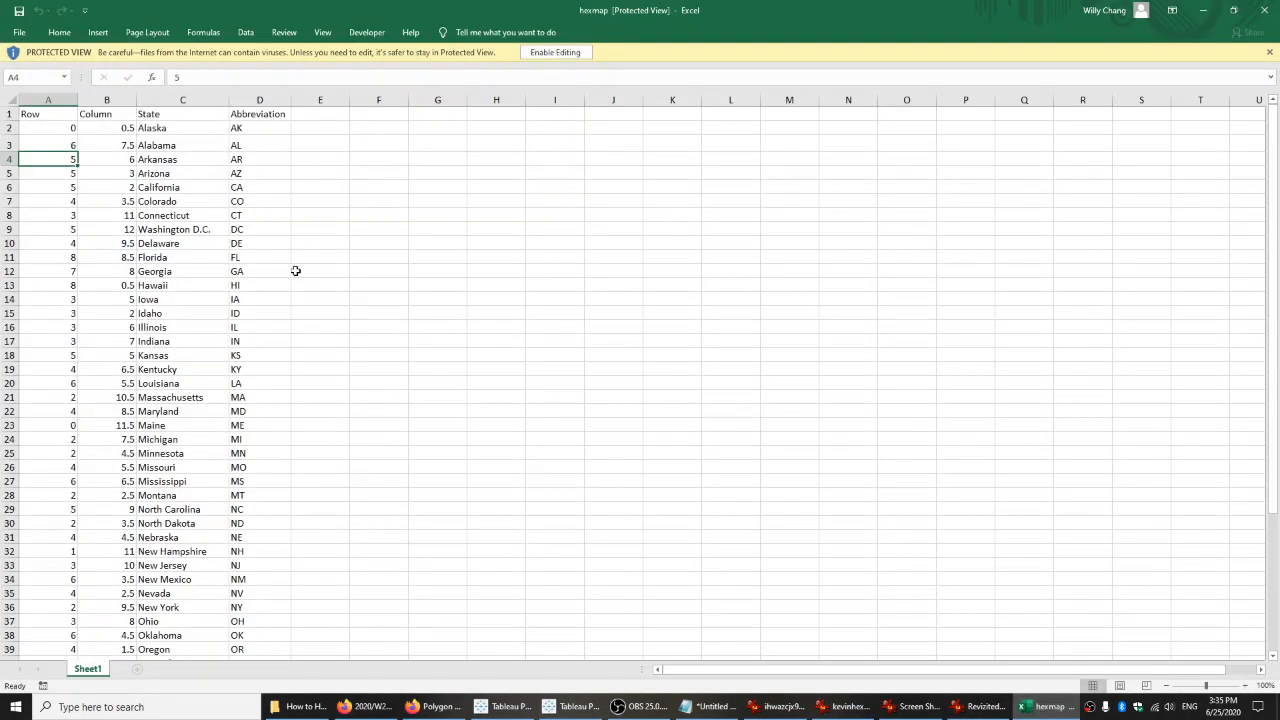
click(1203, 10)
right_click(262, 268)
click(270, 275)
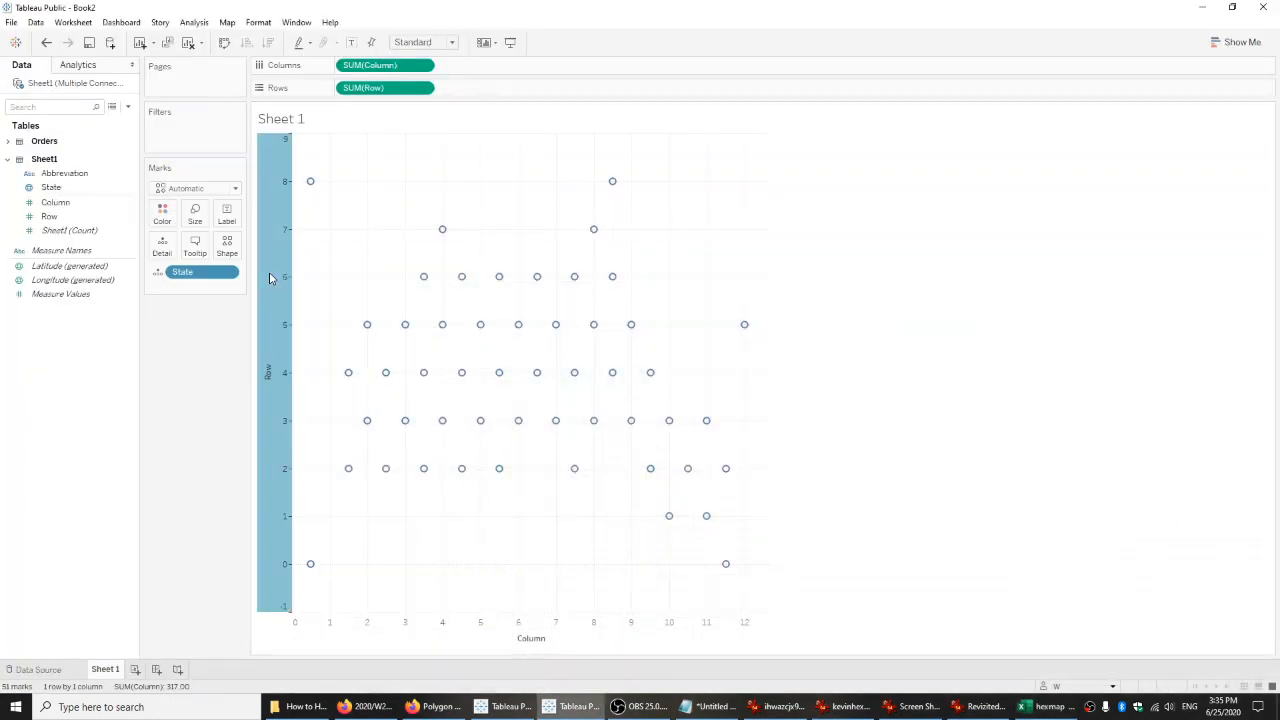
click(507, 353)
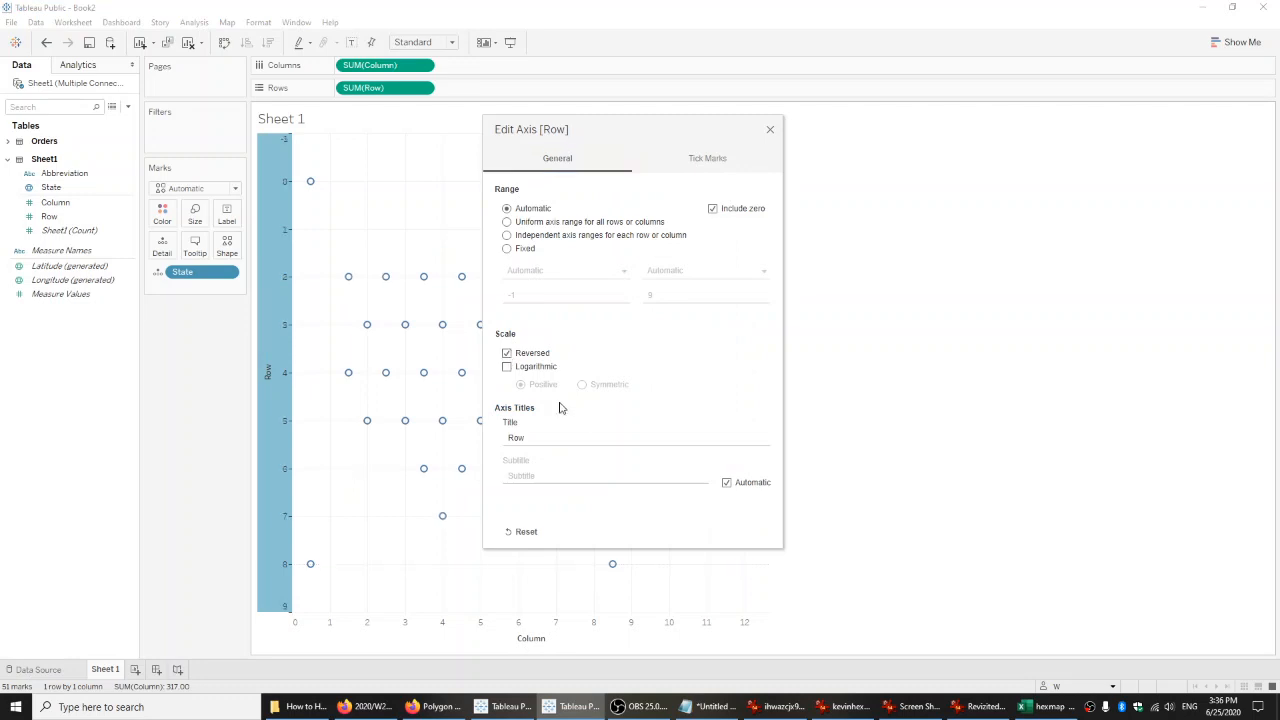
click(770, 130)
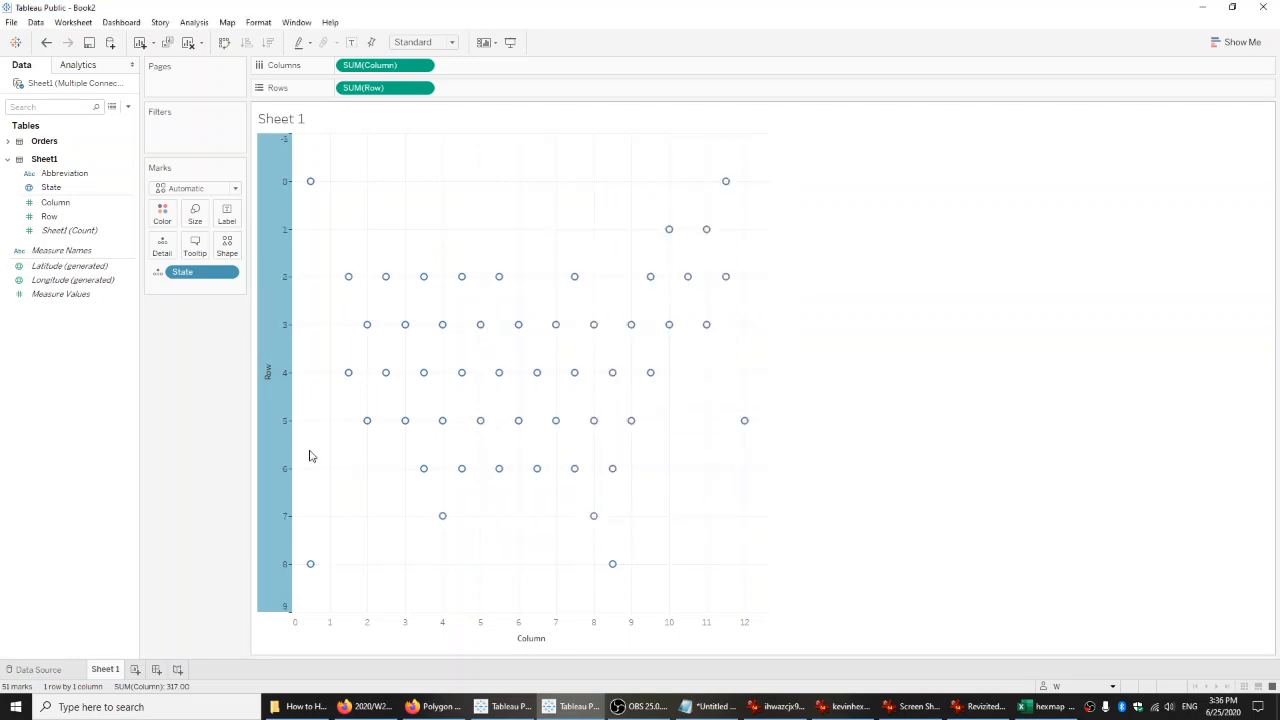
click(829, 321)
drag(770, 310, 938, 305)
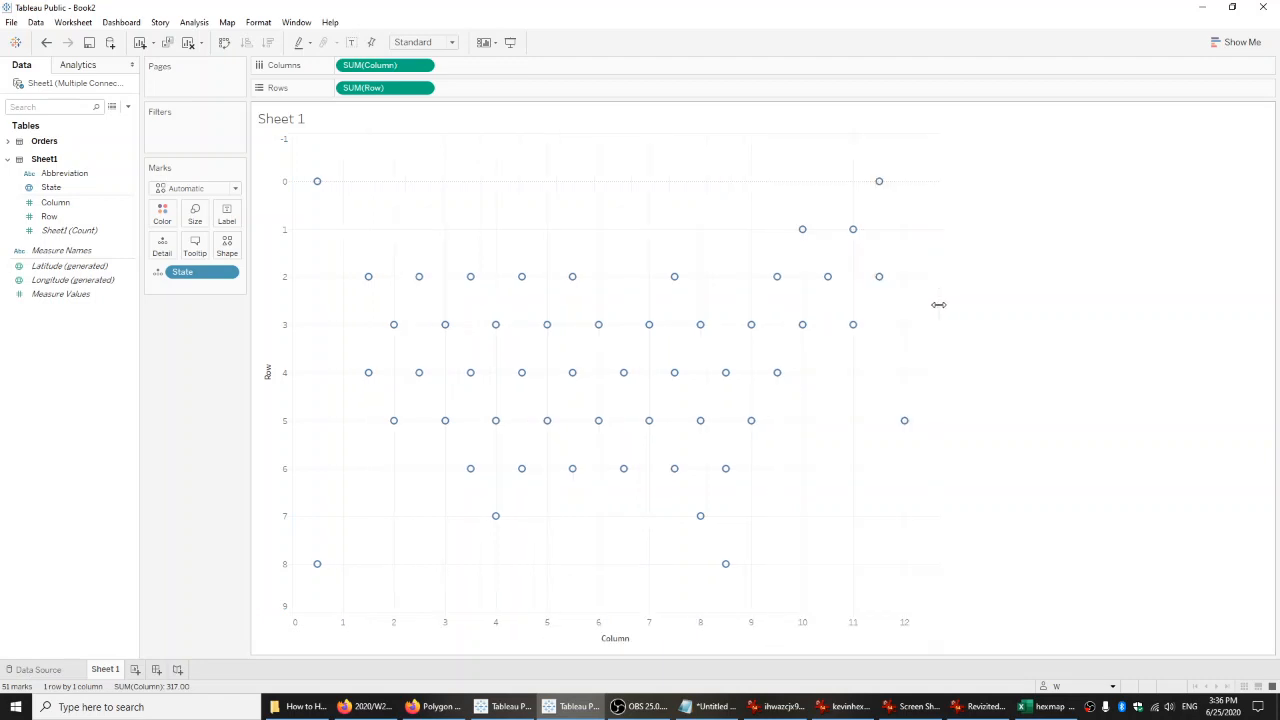
Format the worksheet's lines, setting Grid Lines to None for both columns and rows.
right_click(502, 231)
click(537, 284)
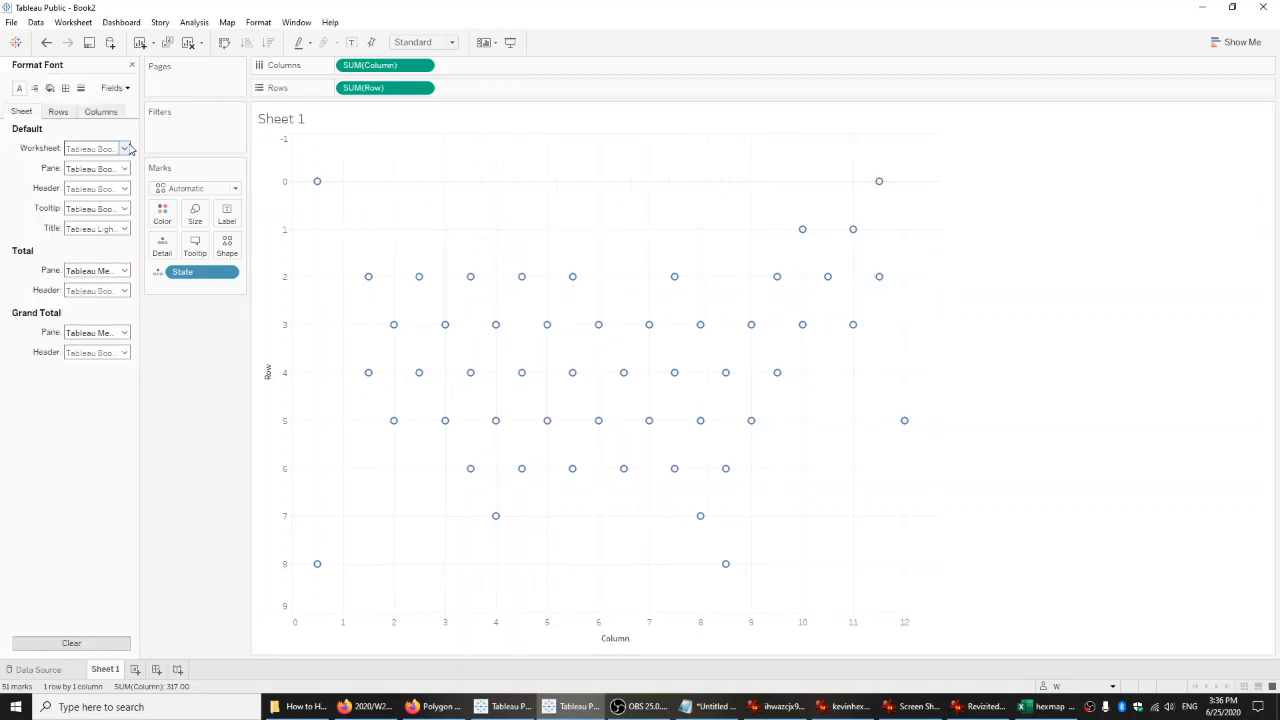
click(65, 88)
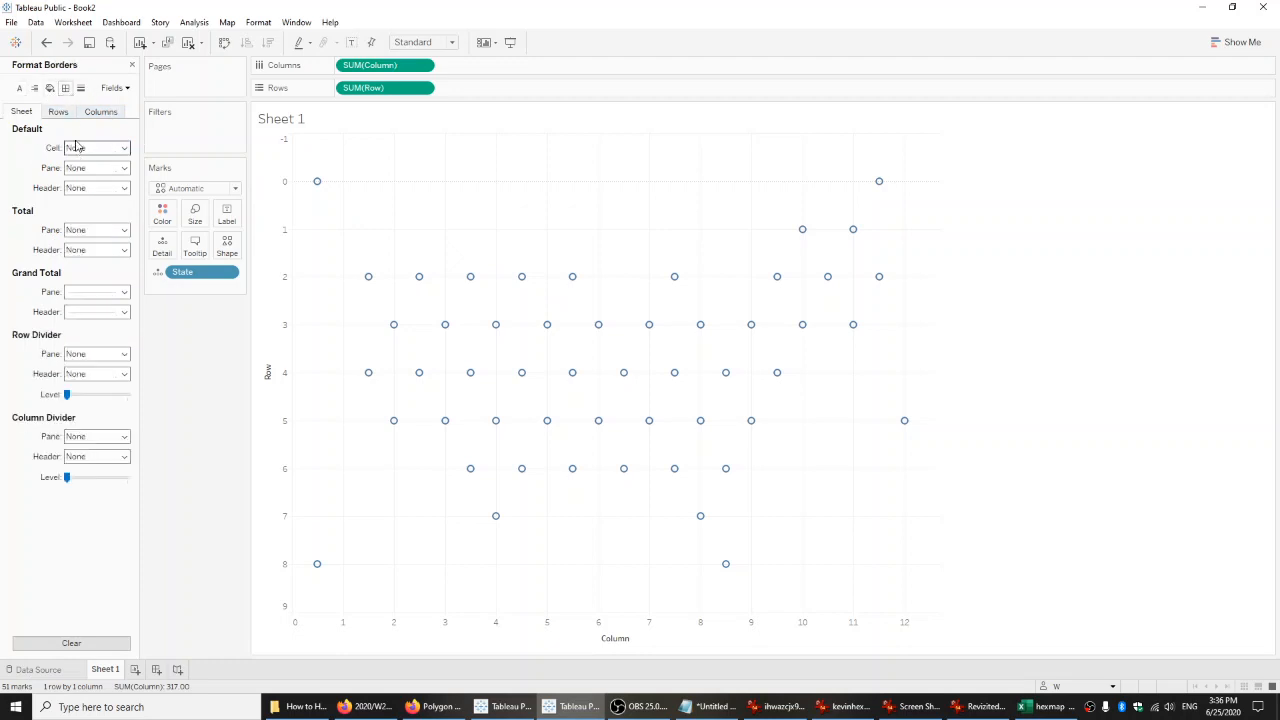
click(58, 111)
click(100, 111)
click(81, 88)
click(83, 148)
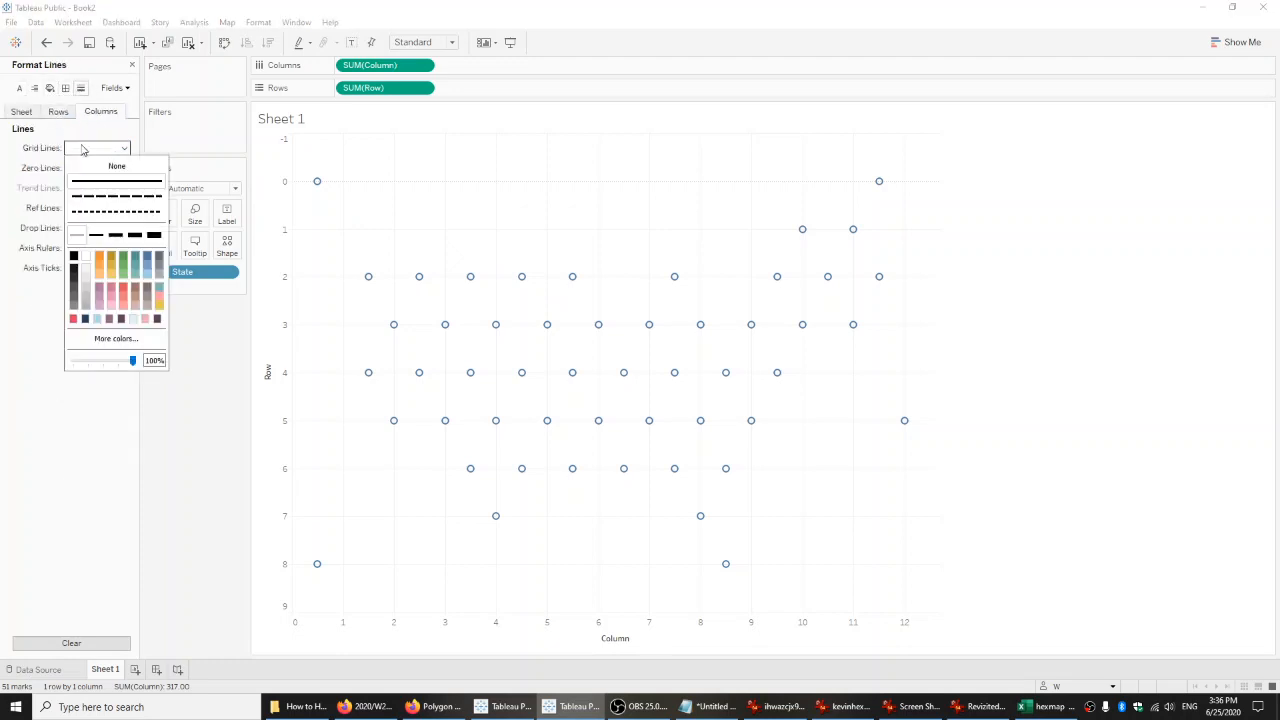
click(90, 166)
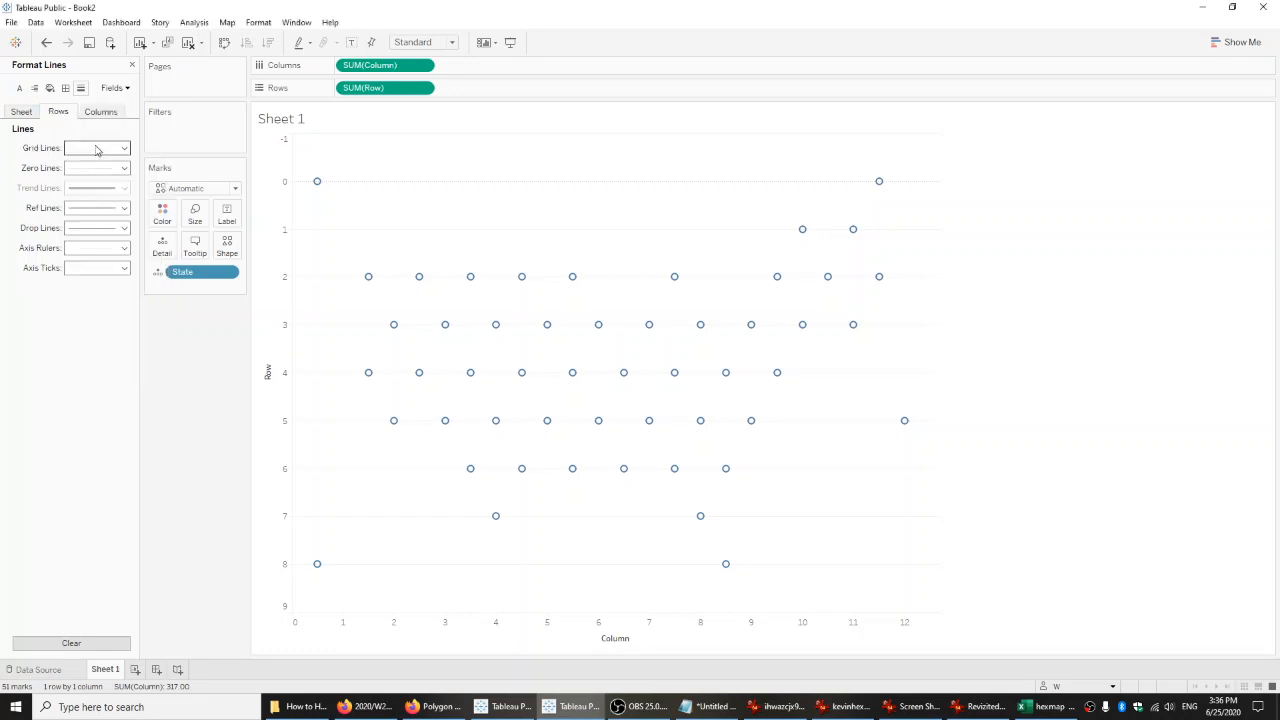
click(94, 148)
Set the sheet-level Zero Lines and Grid Lines to None and close the line formatting.
click(16, 118)
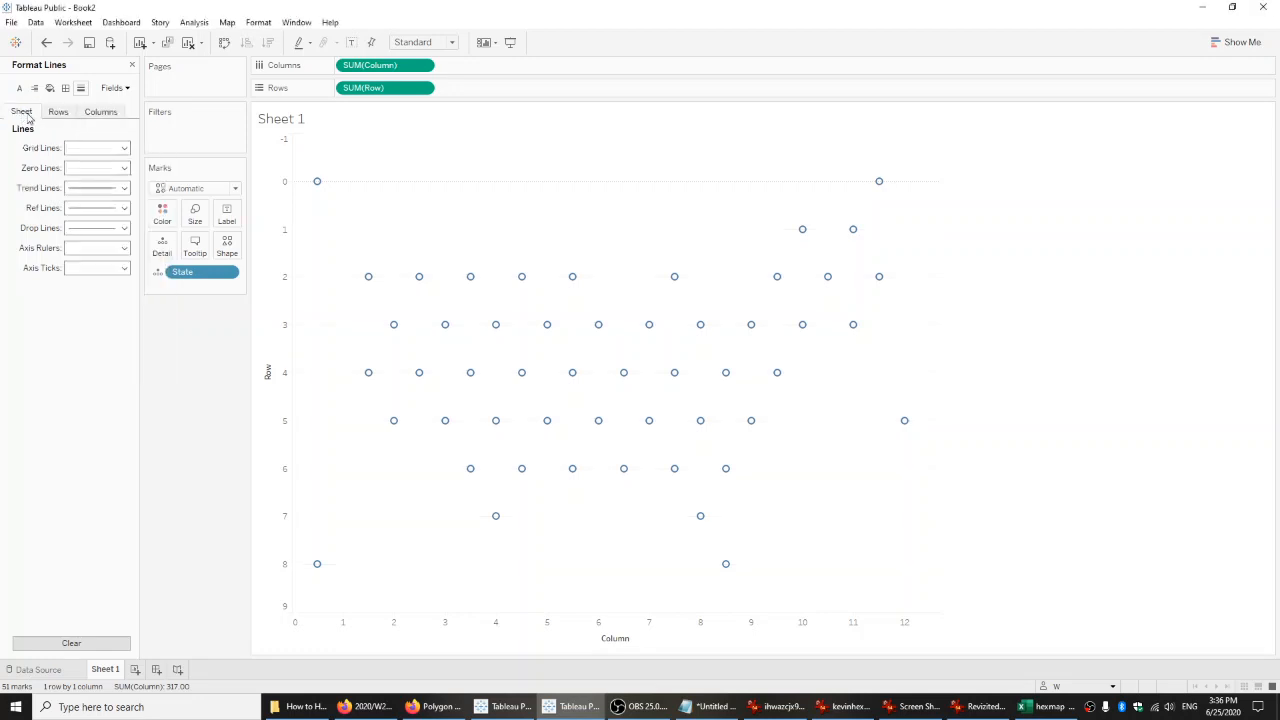
click(83, 171)
click(89, 186)
click(84, 153)
click(86, 168)
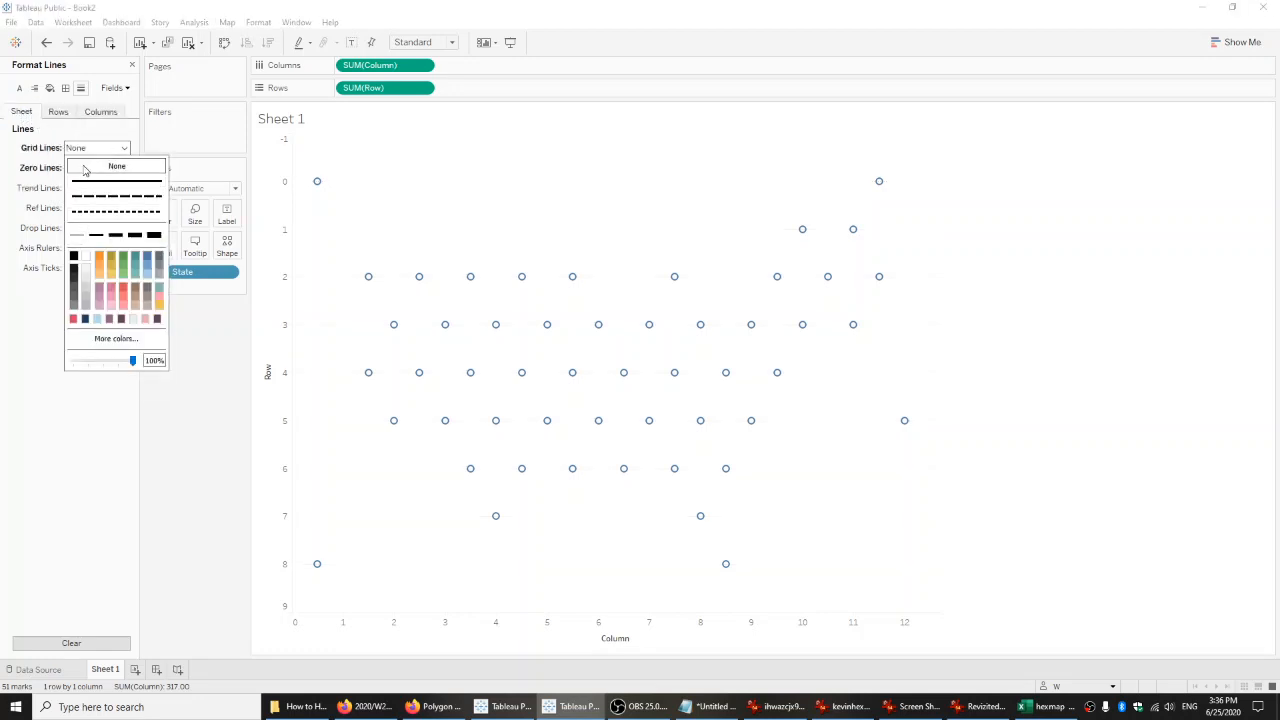
click(32, 182)
click(132, 66)
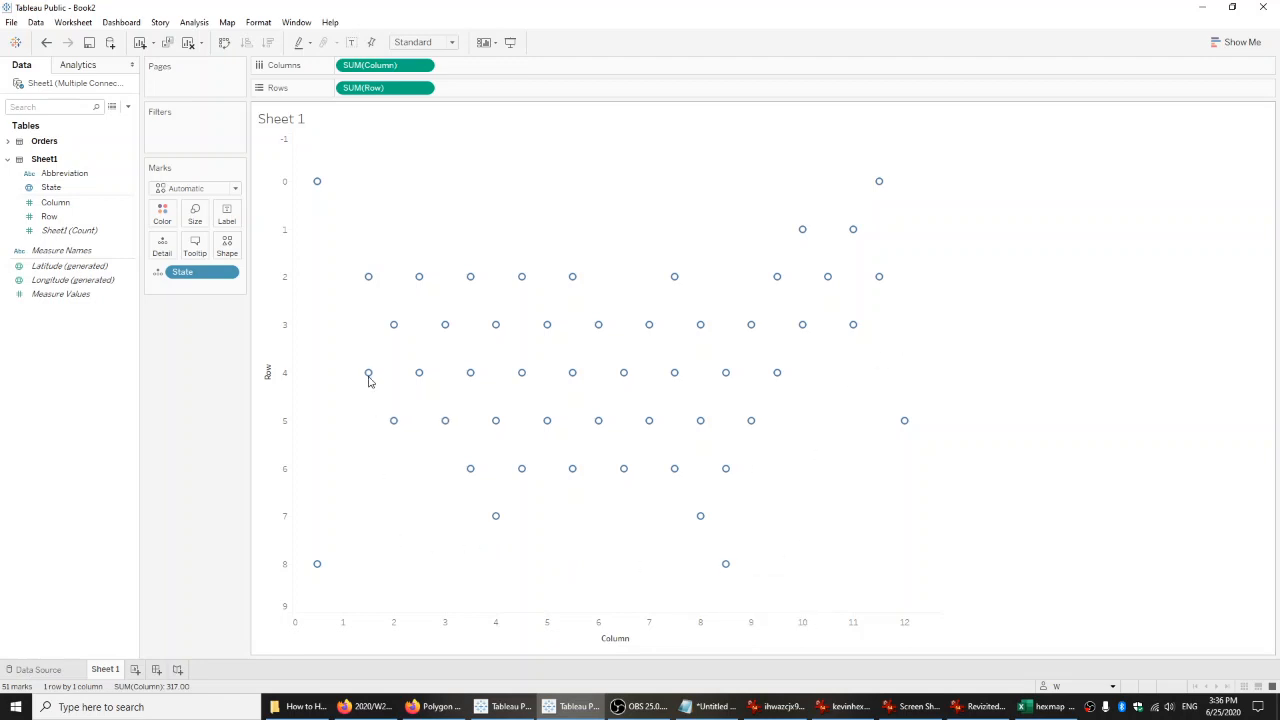
Inspect the state marks, including Hawaii, and compare their layout with the federal minimum wage hex map image in IrfanView.
mouse_move(393, 423)
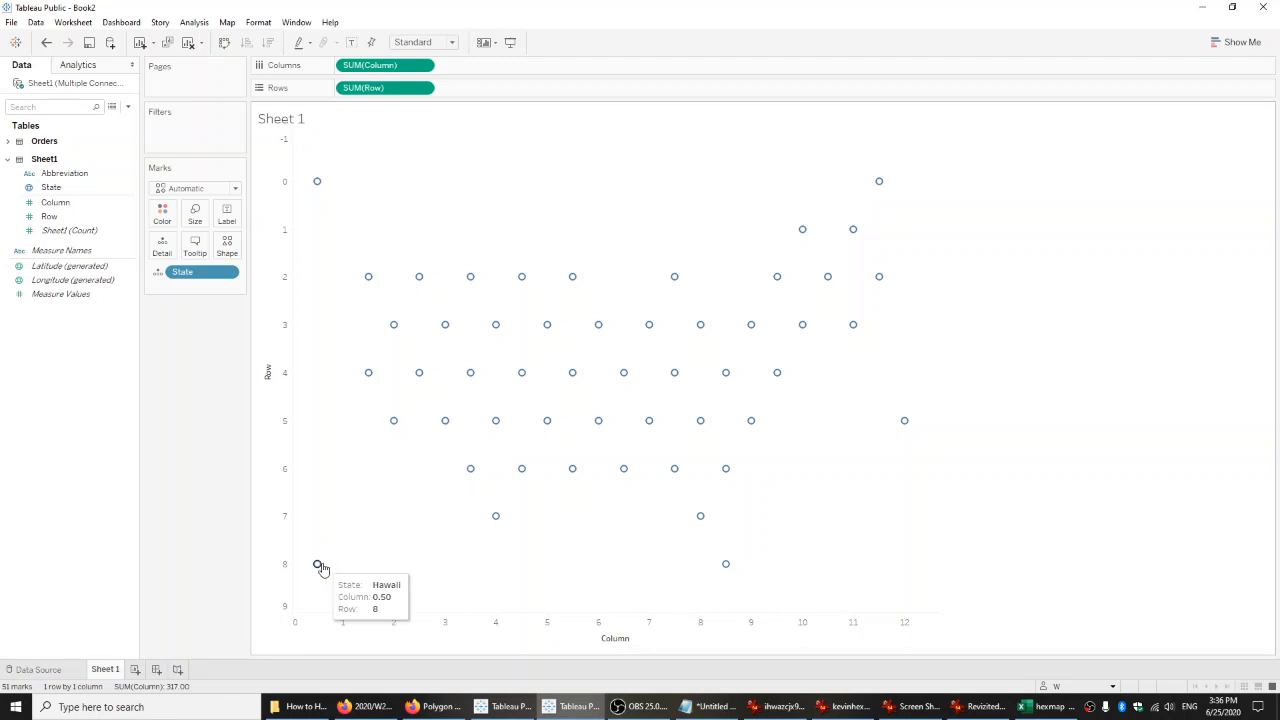
mouse_move(315, 188)
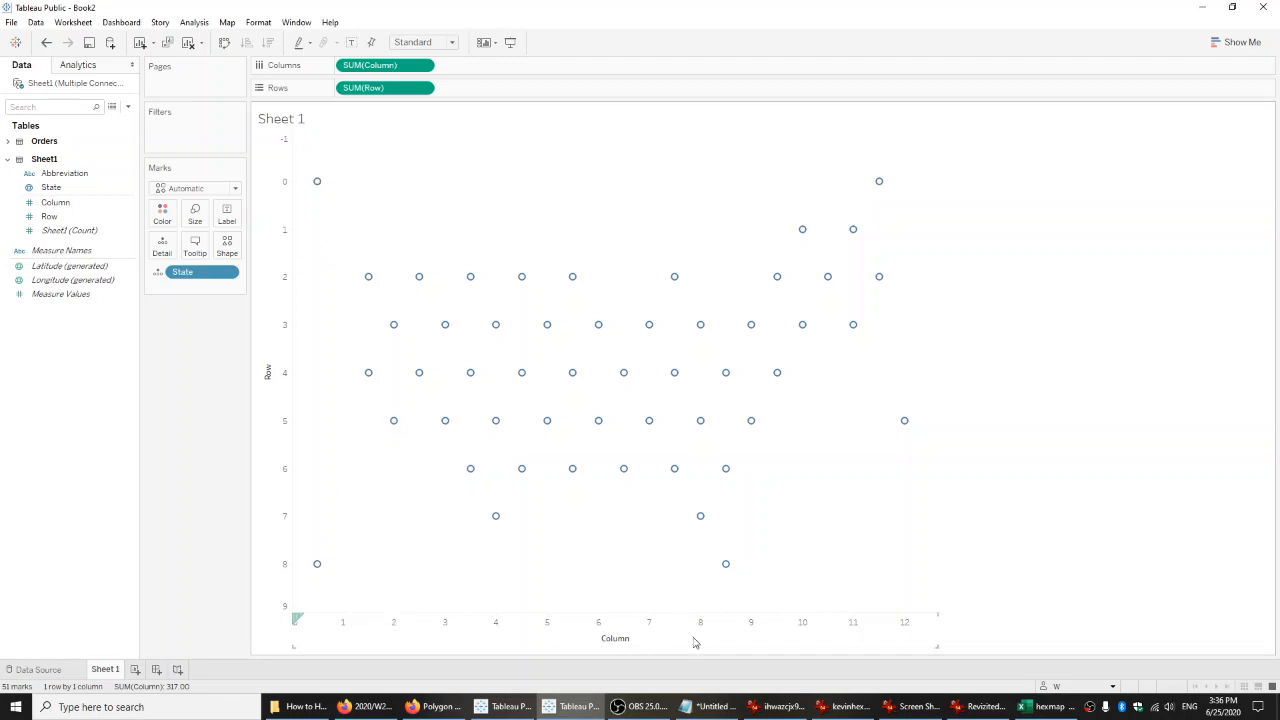
click(778, 706)
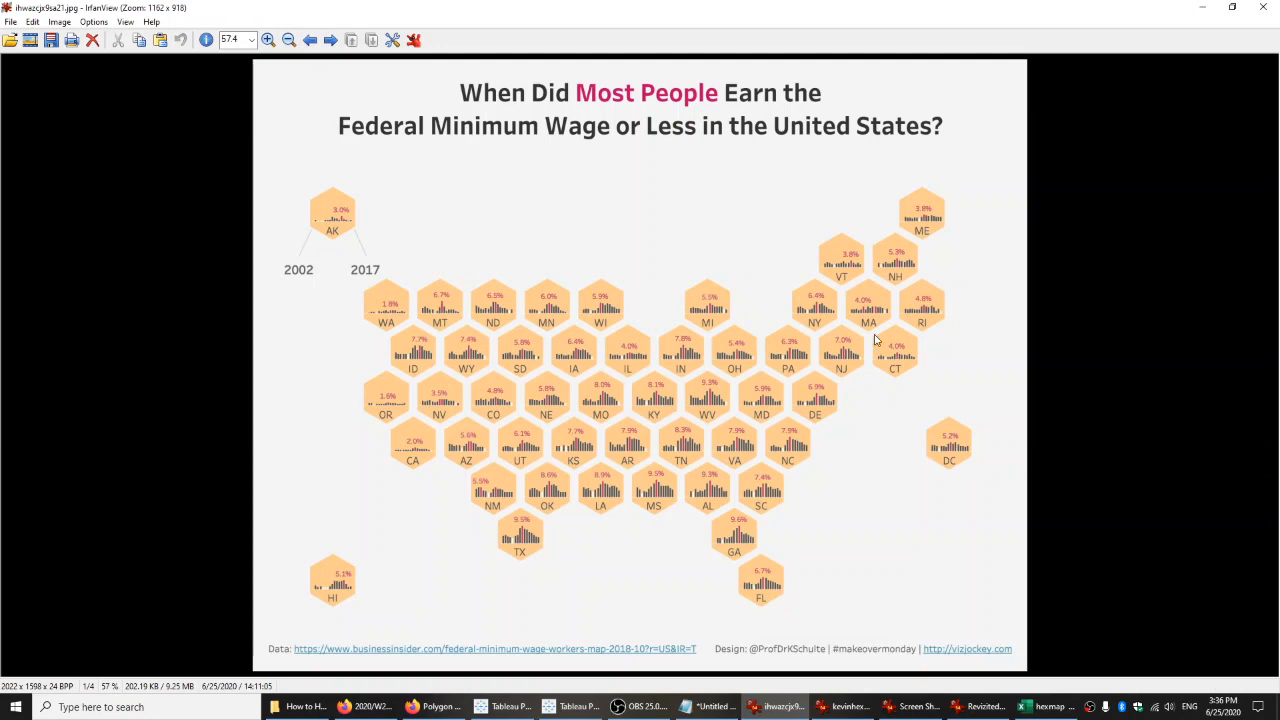
click(797, 708)
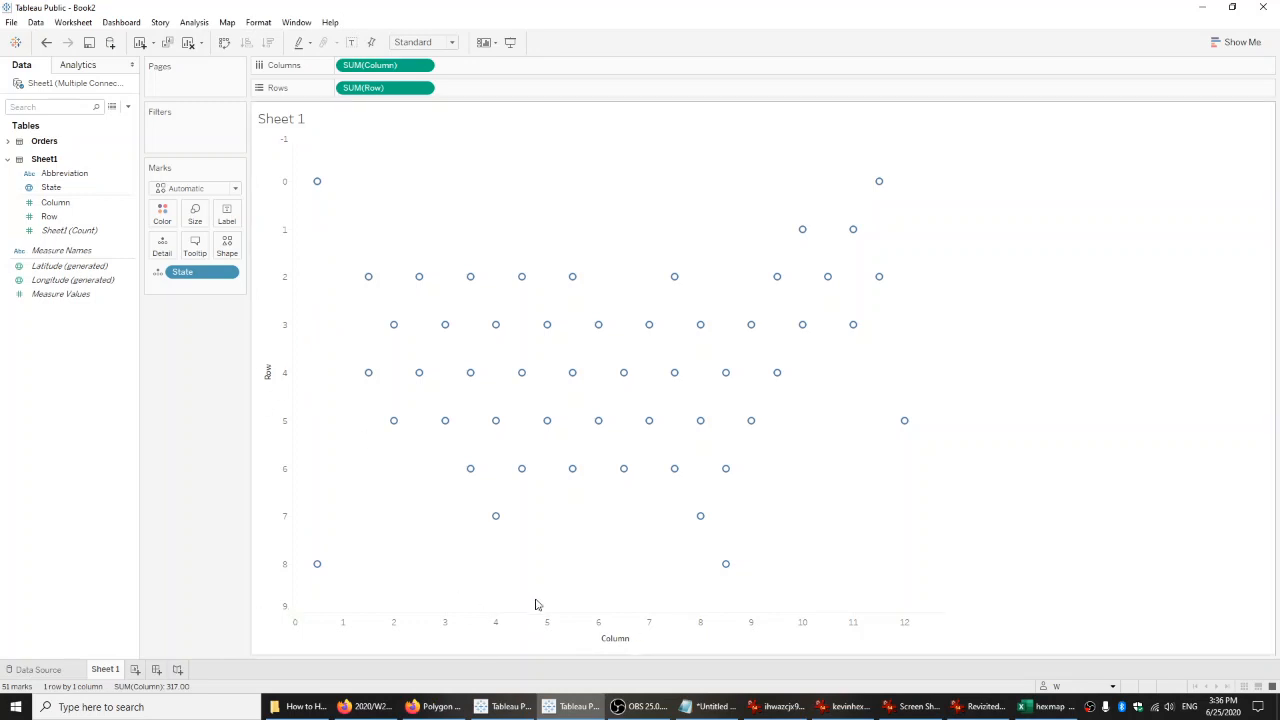
mouse_move(369, 376)
Change the mark type to Shape and bring up the Custom shape palette with the black hexagon.
click(214, 189)
click(198, 294)
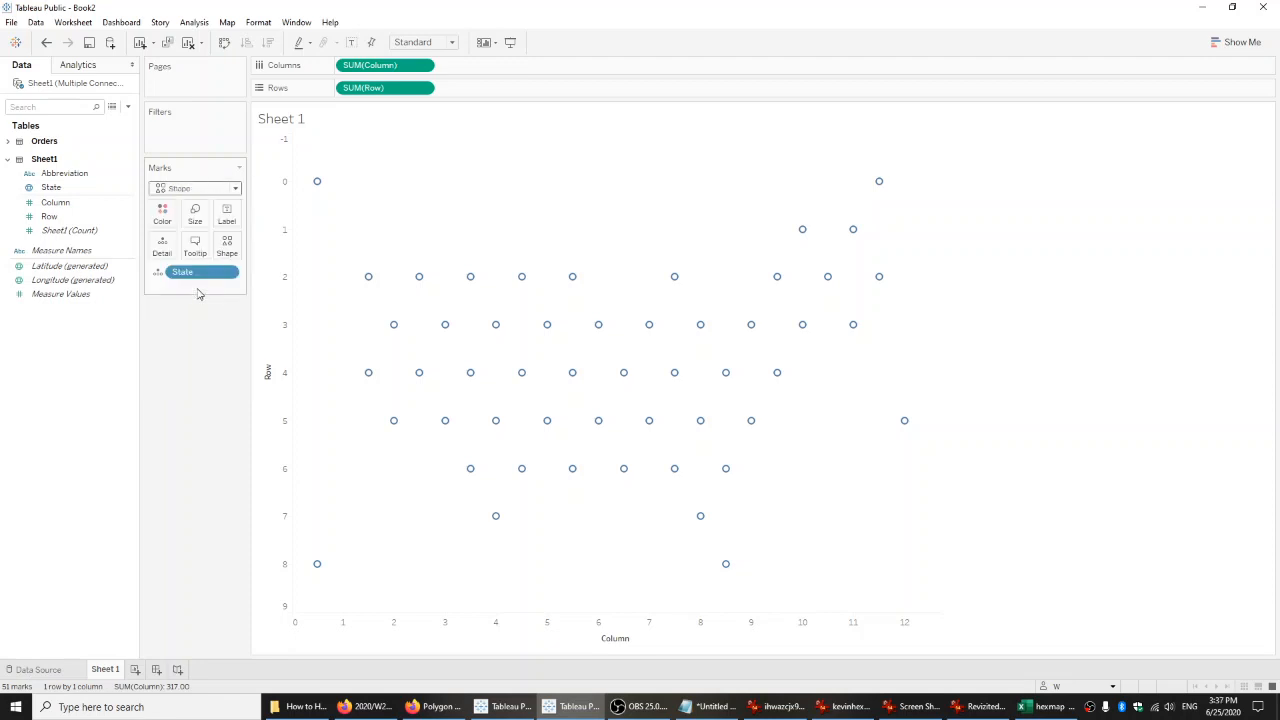
click(228, 248)
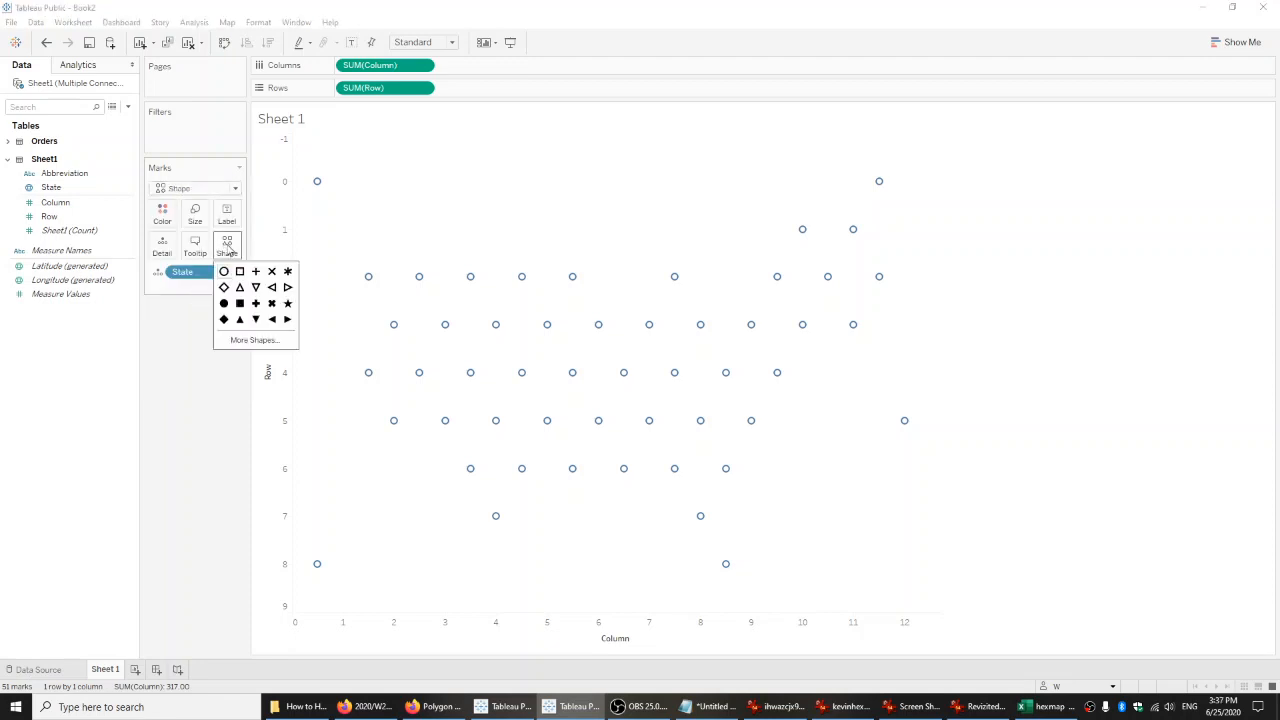
click(245, 339)
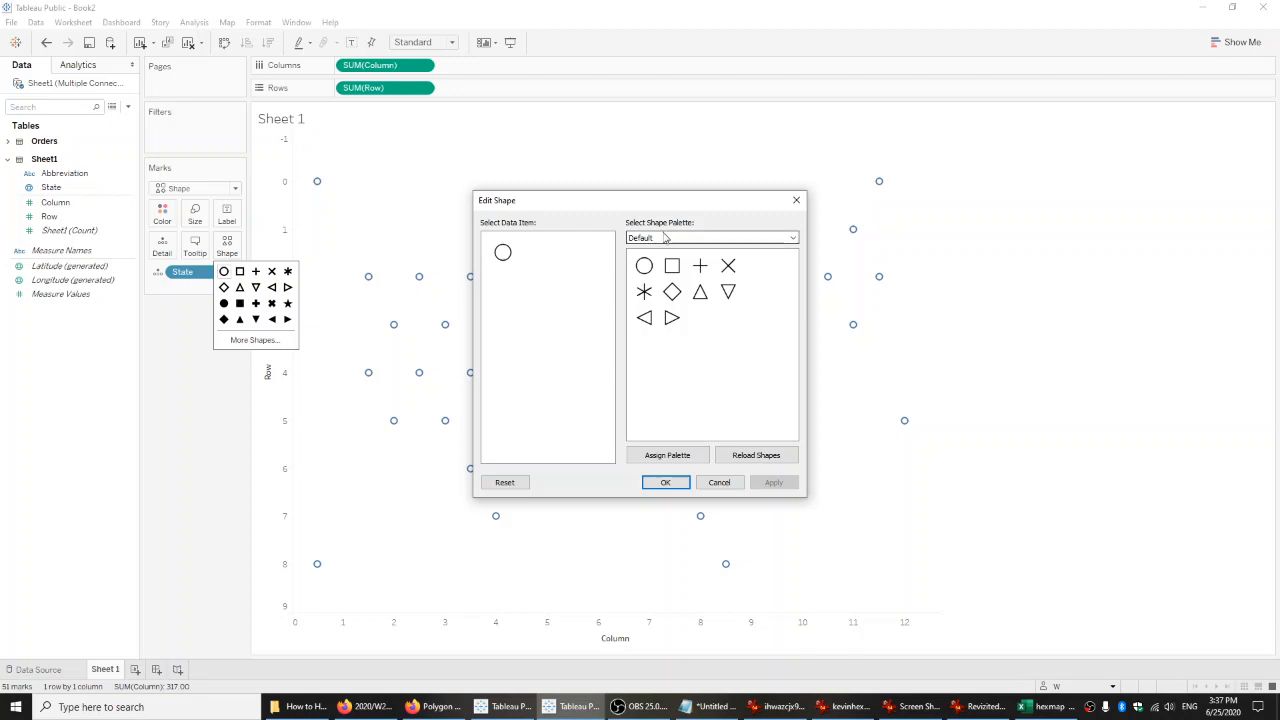
click(665, 238)
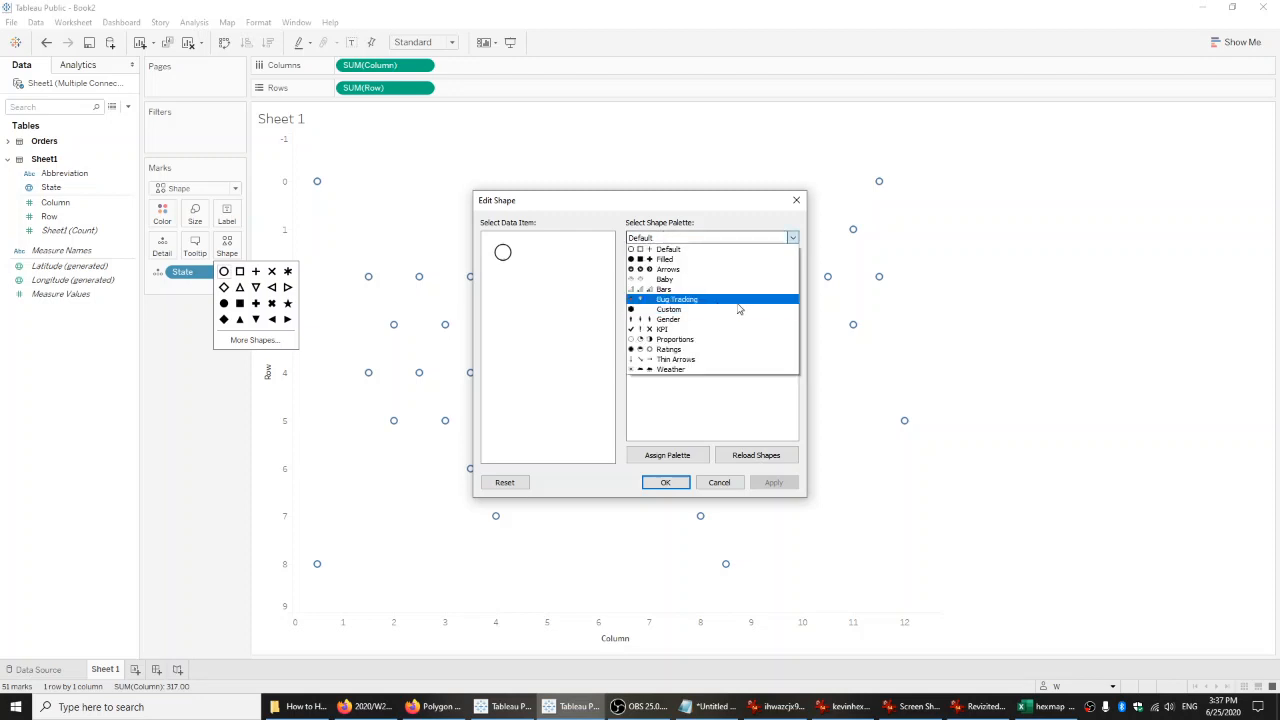
click(669, 310)
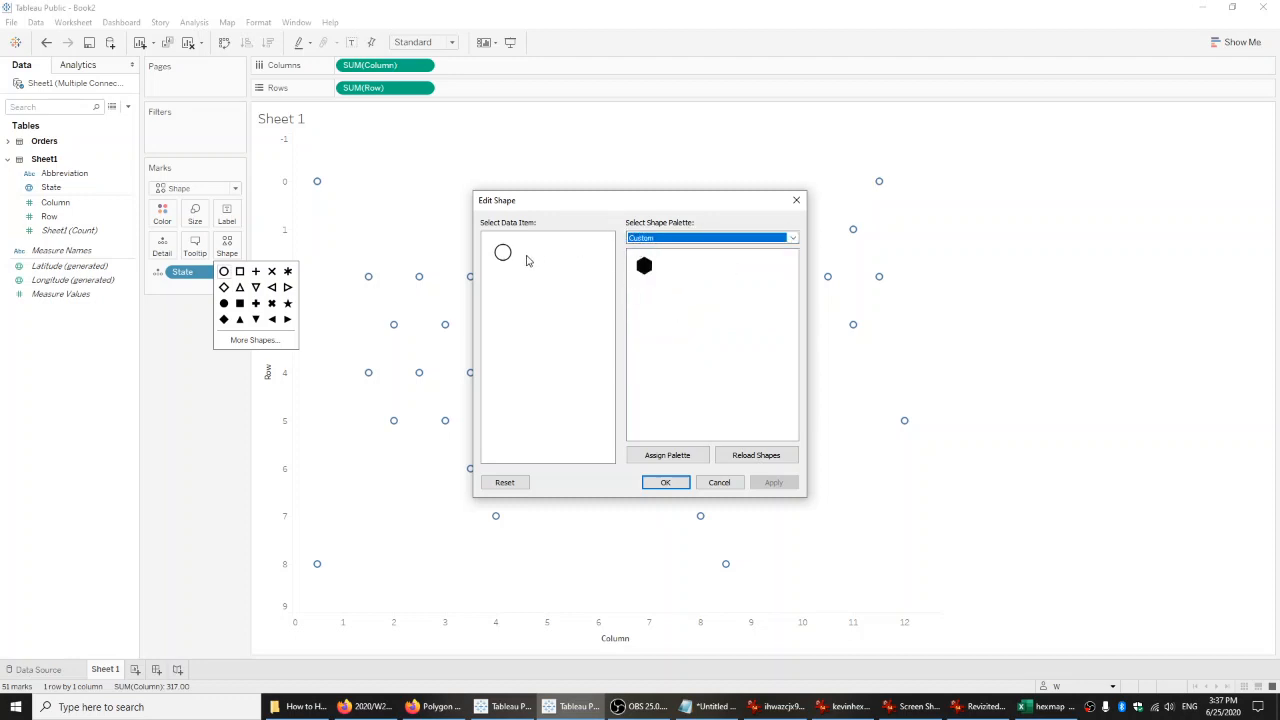
click(641, 268)
In File Explorer, view the hexagon image in How to Hex Map and the Custom folder under Documents, My Tableau Repository, Shapes.
click(300, 706)
drag(368, 109, 693, 148)
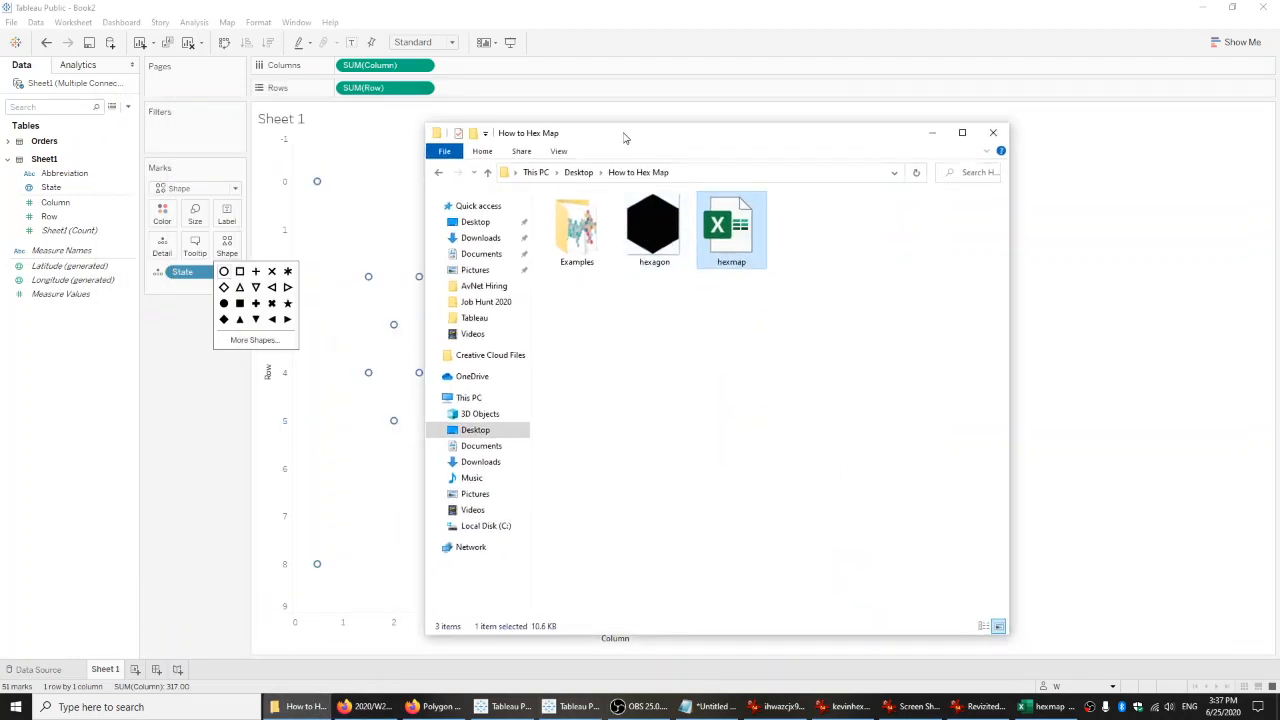
click(650, 230)
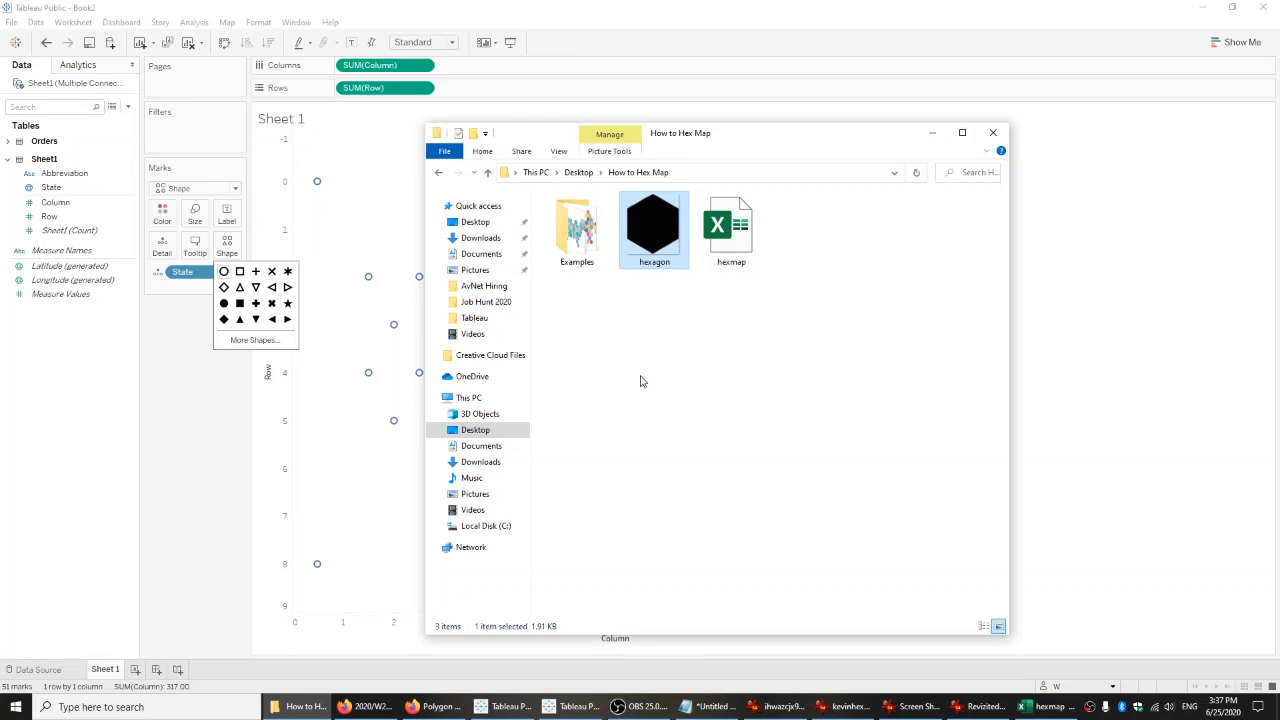
click(497, 450)
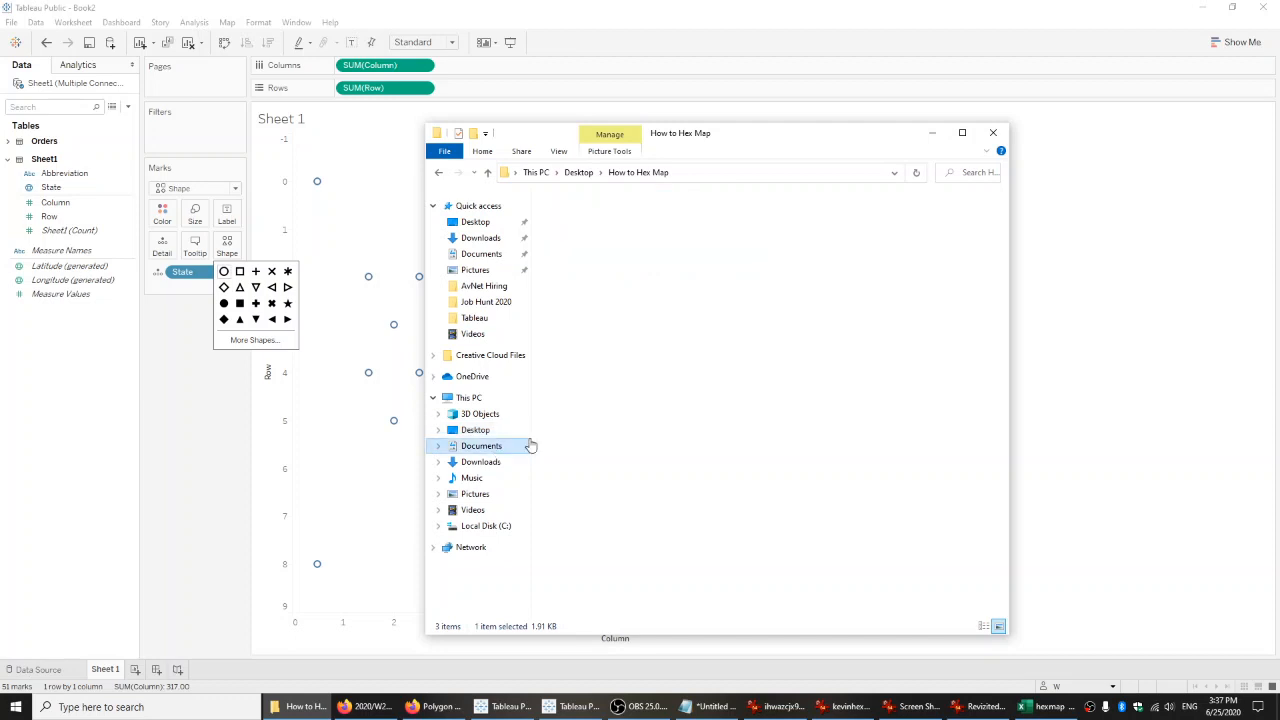
double_click(953, 331)
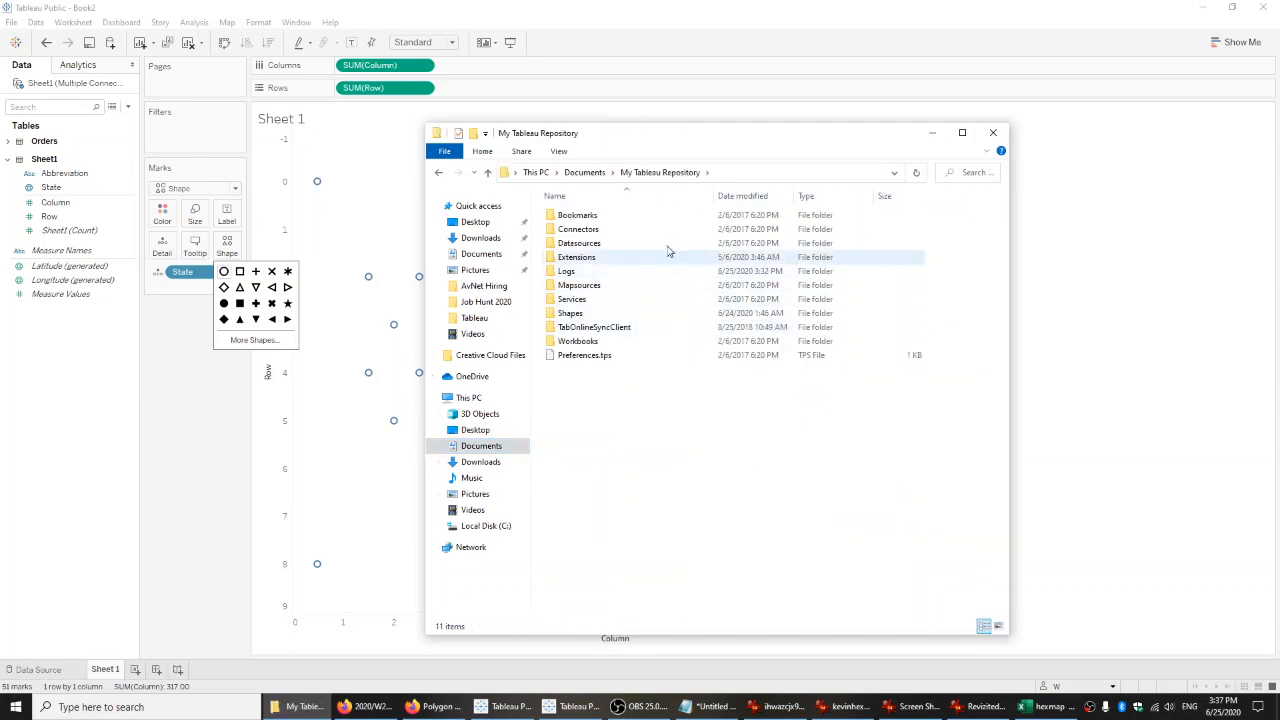
double_click(582, 315)
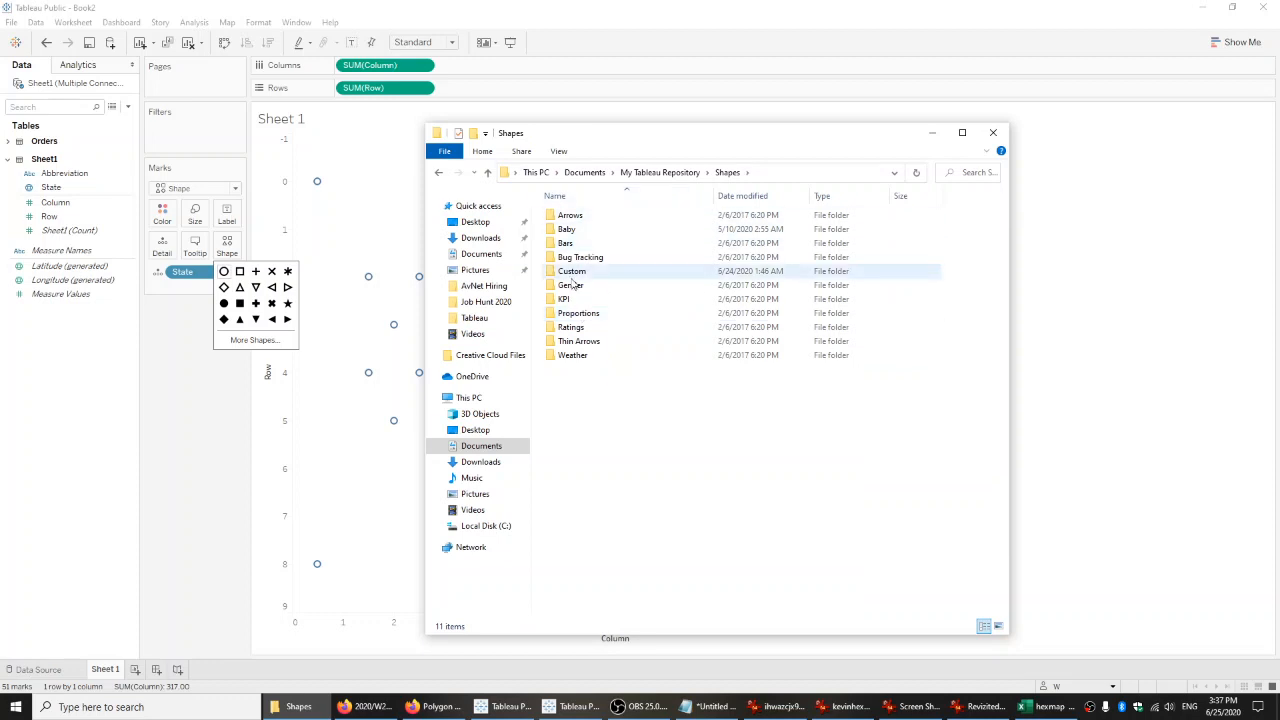
drag(632, 140, 610, 114)
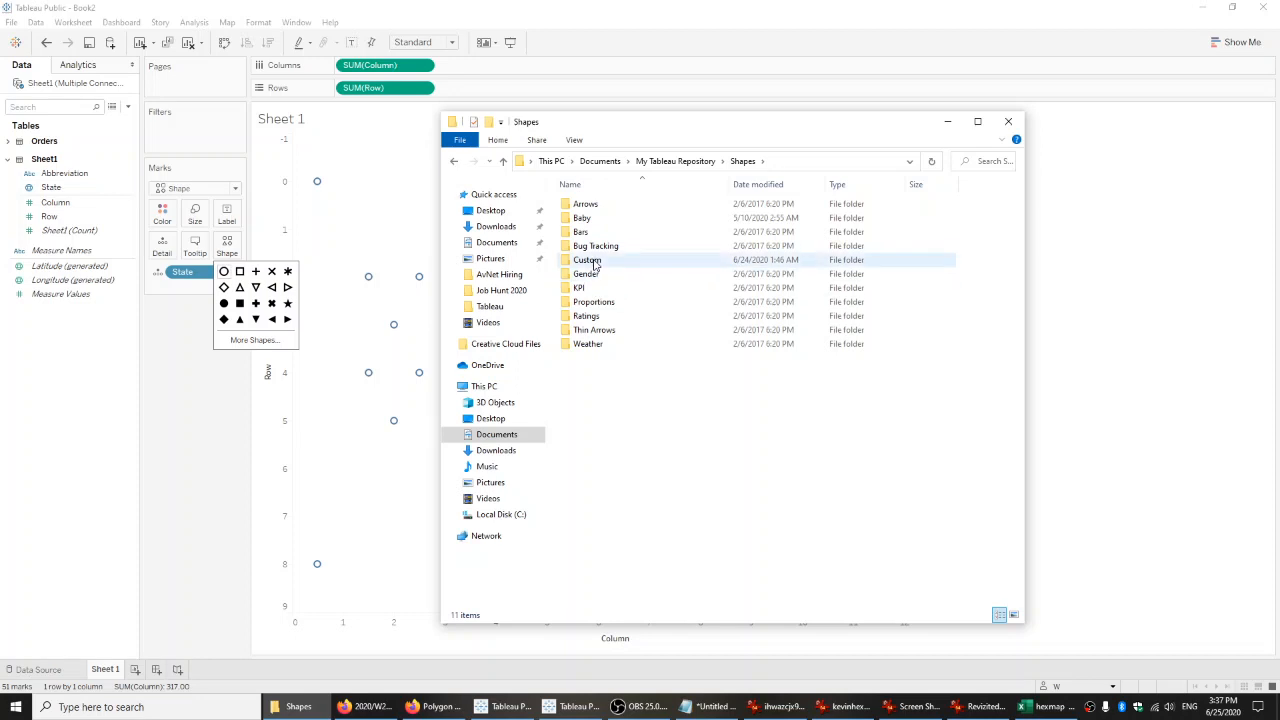
double_click(594, 262)
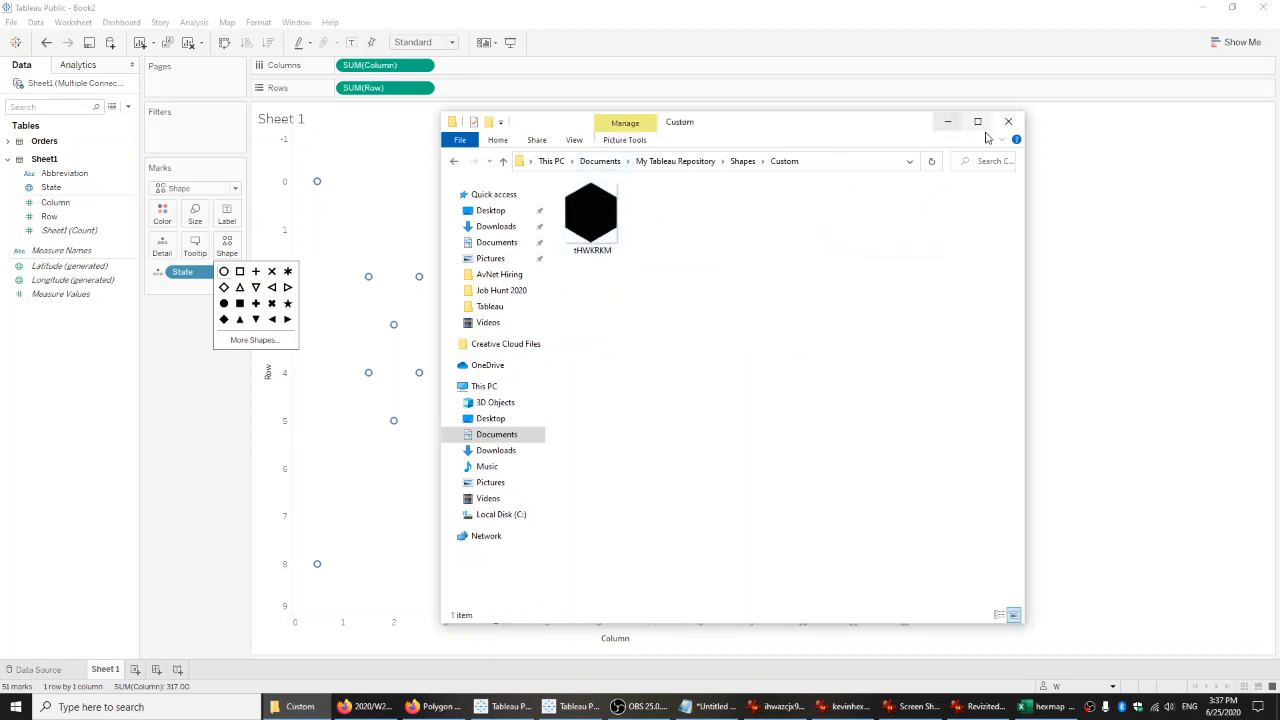
click(1008, 121)
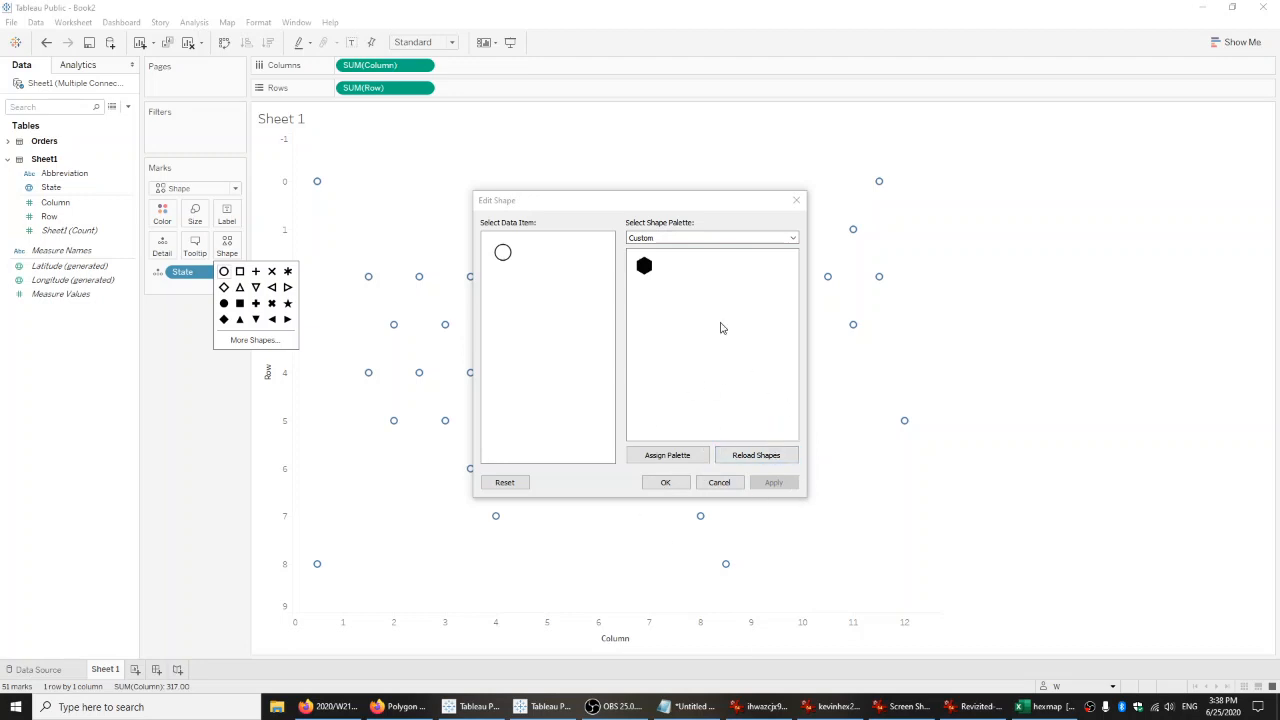
Assign the black hexagon from the Custom palette as the shape of all state marks.
click(709, 238)
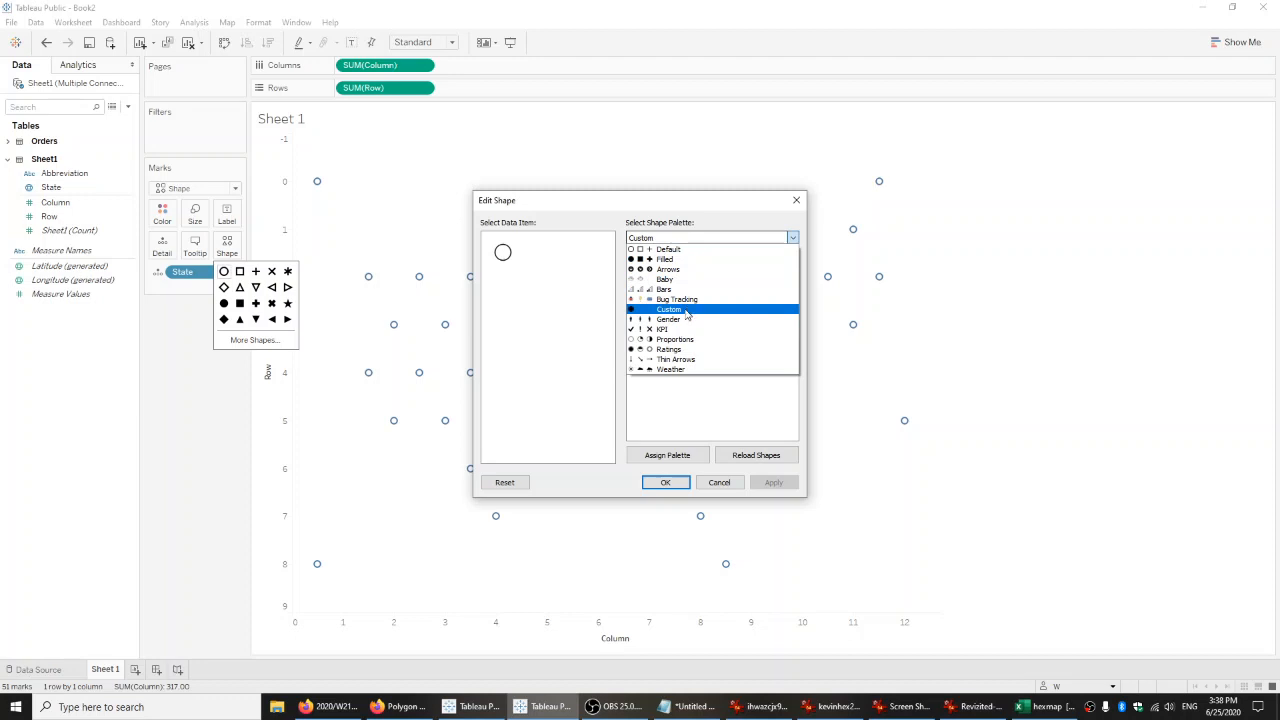
click(688, 312)
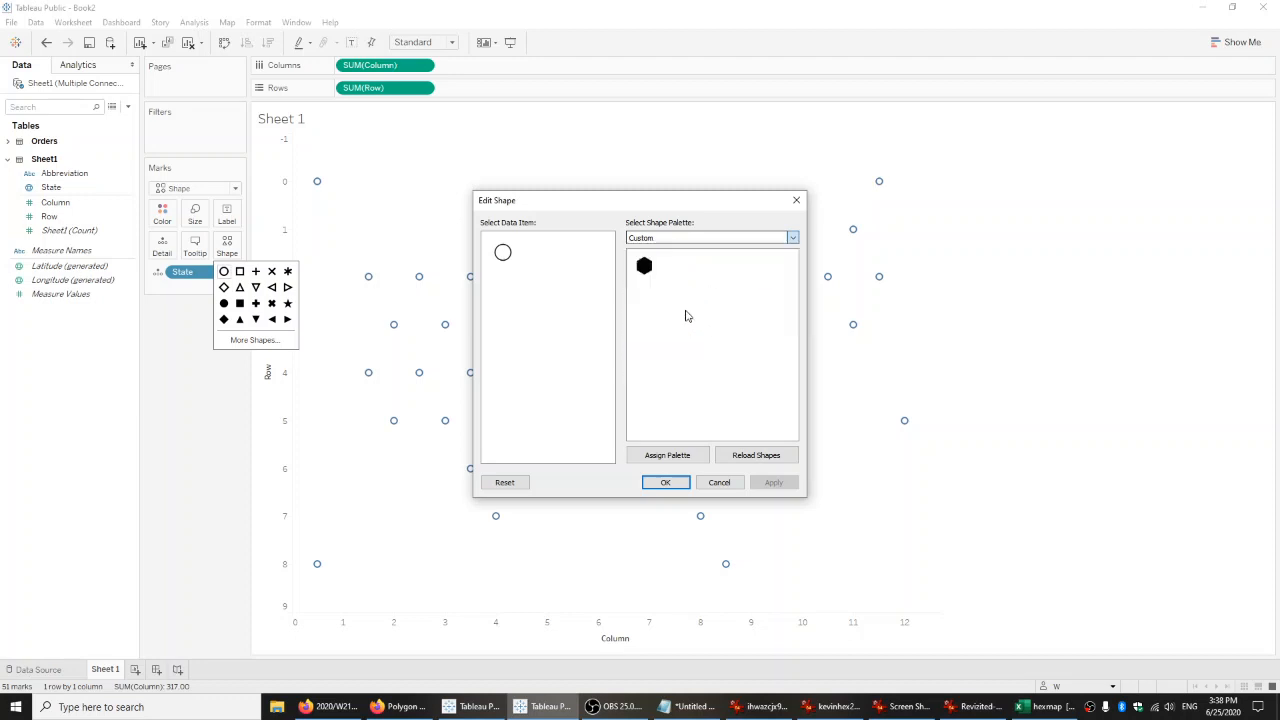
click(644, 267)
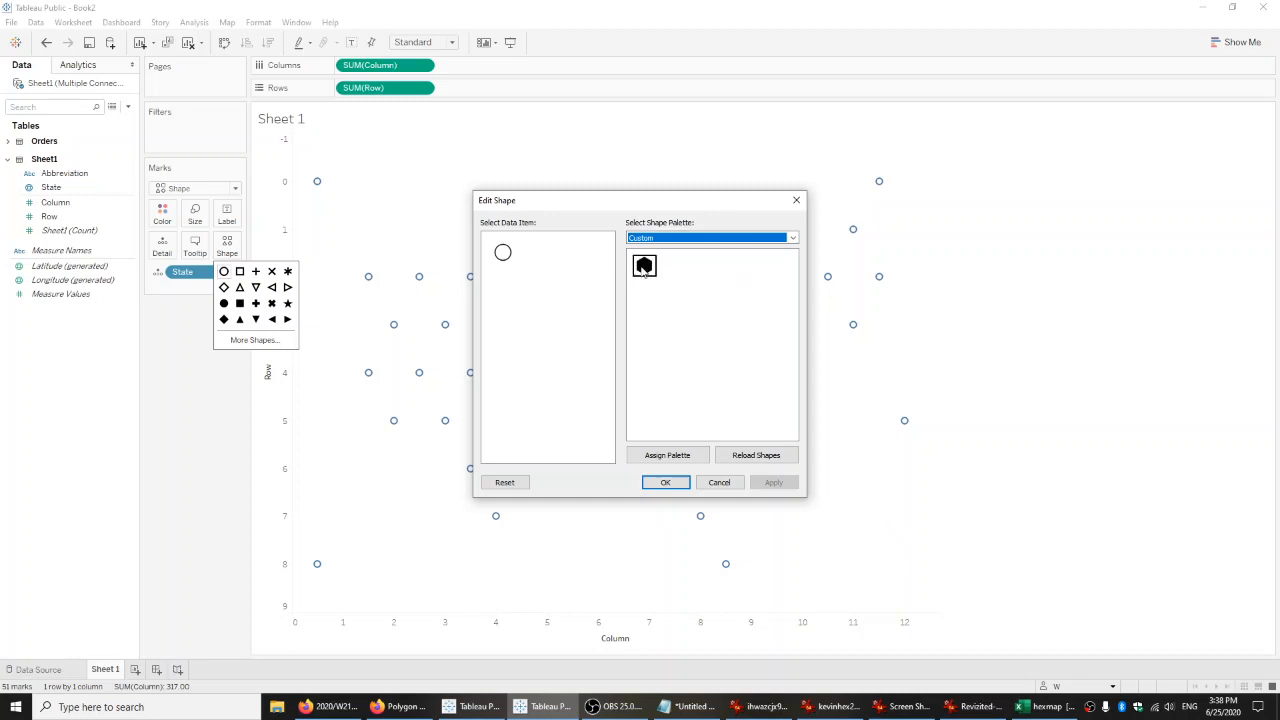
click(645, 267)
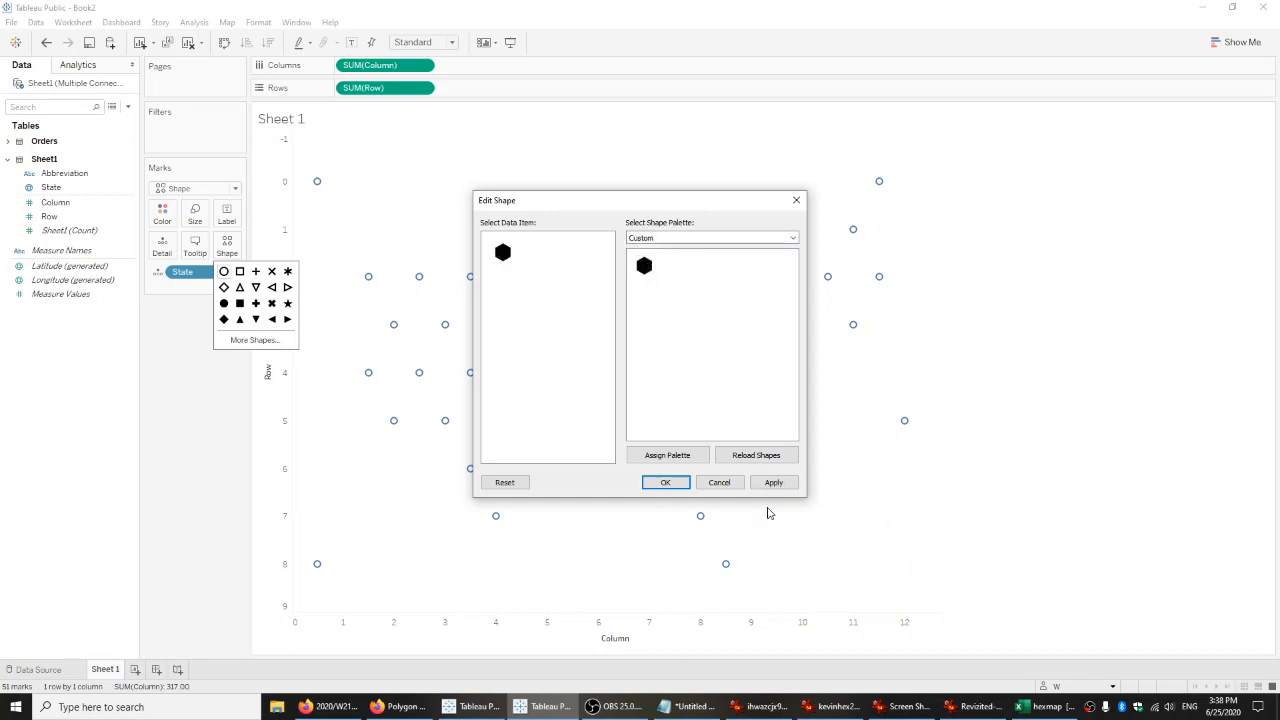
click(665, 482)
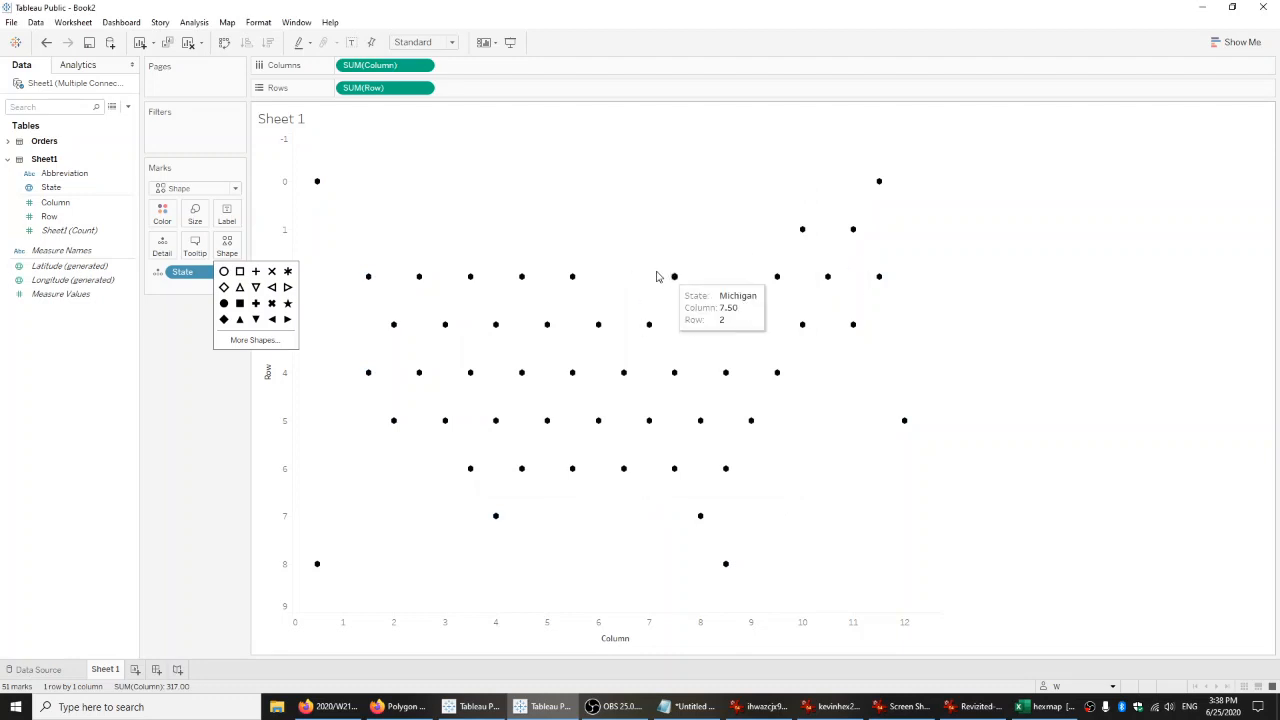
Enlarge the hexagon marks and adjust the chart's width so the states form a closely packed map with small gaps.
click(208, 409)
click(202, 226)
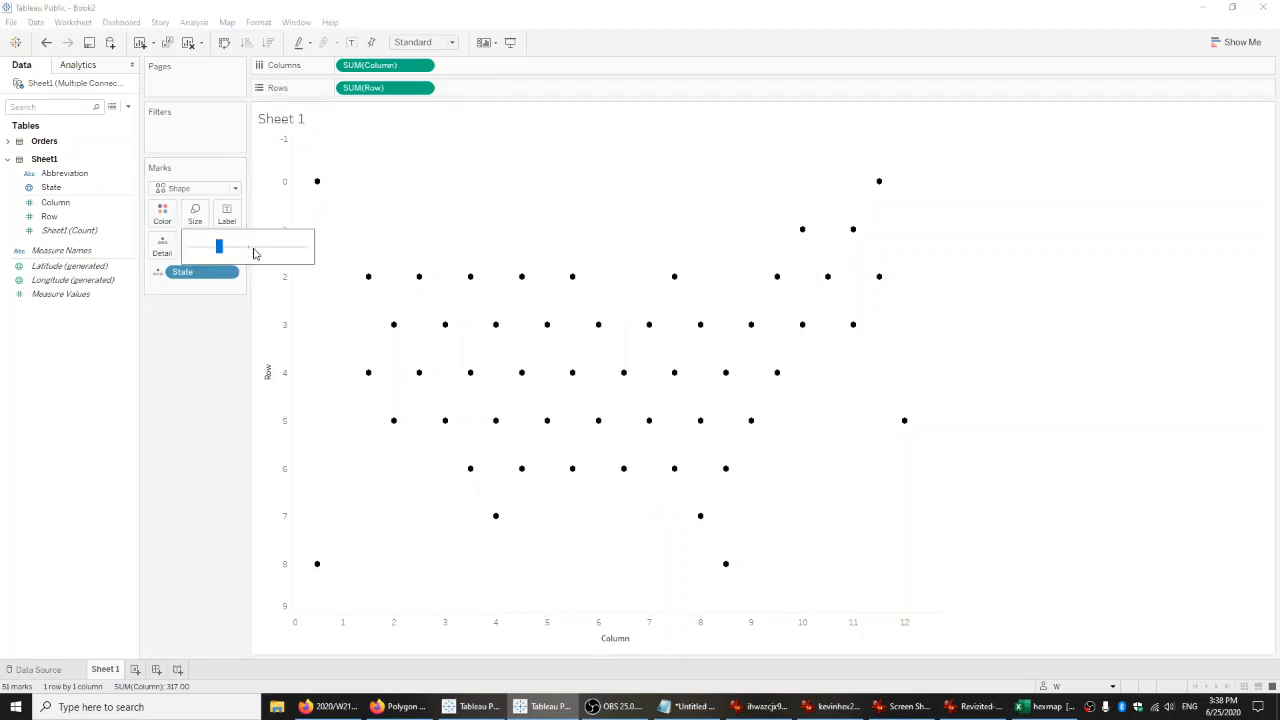
drag(251, 253, 292, 252)
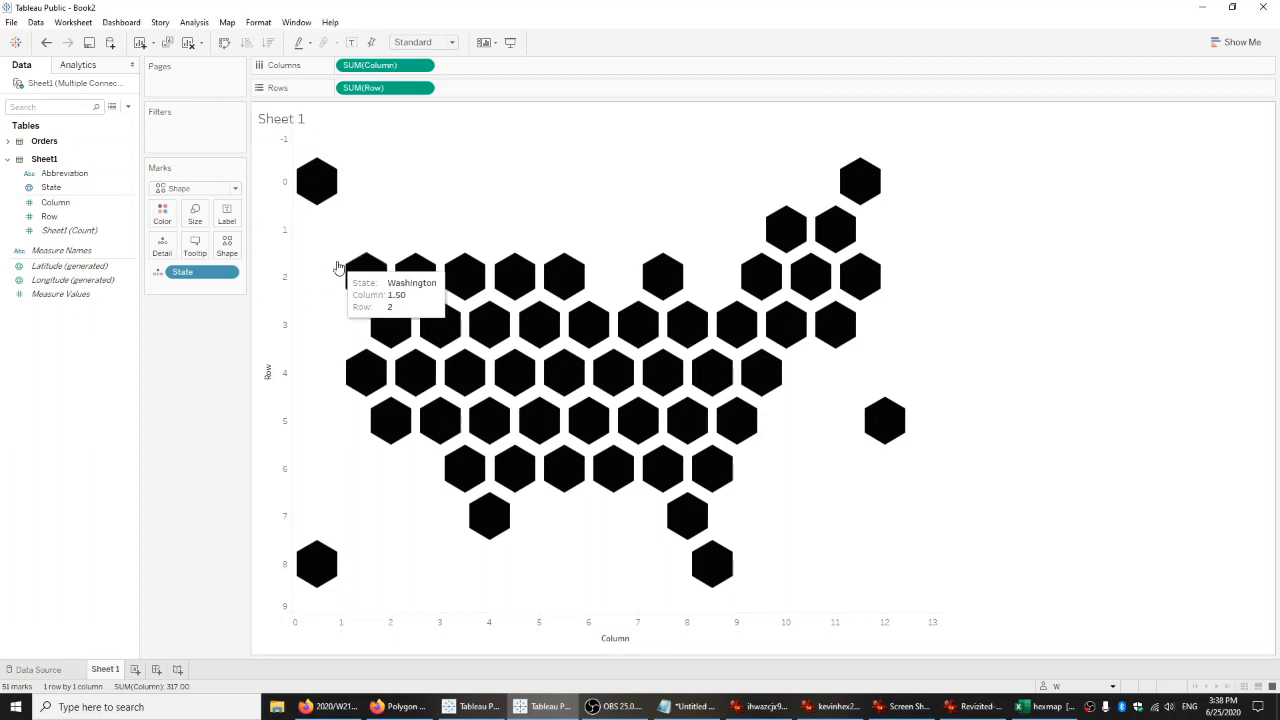
click(195, 213)
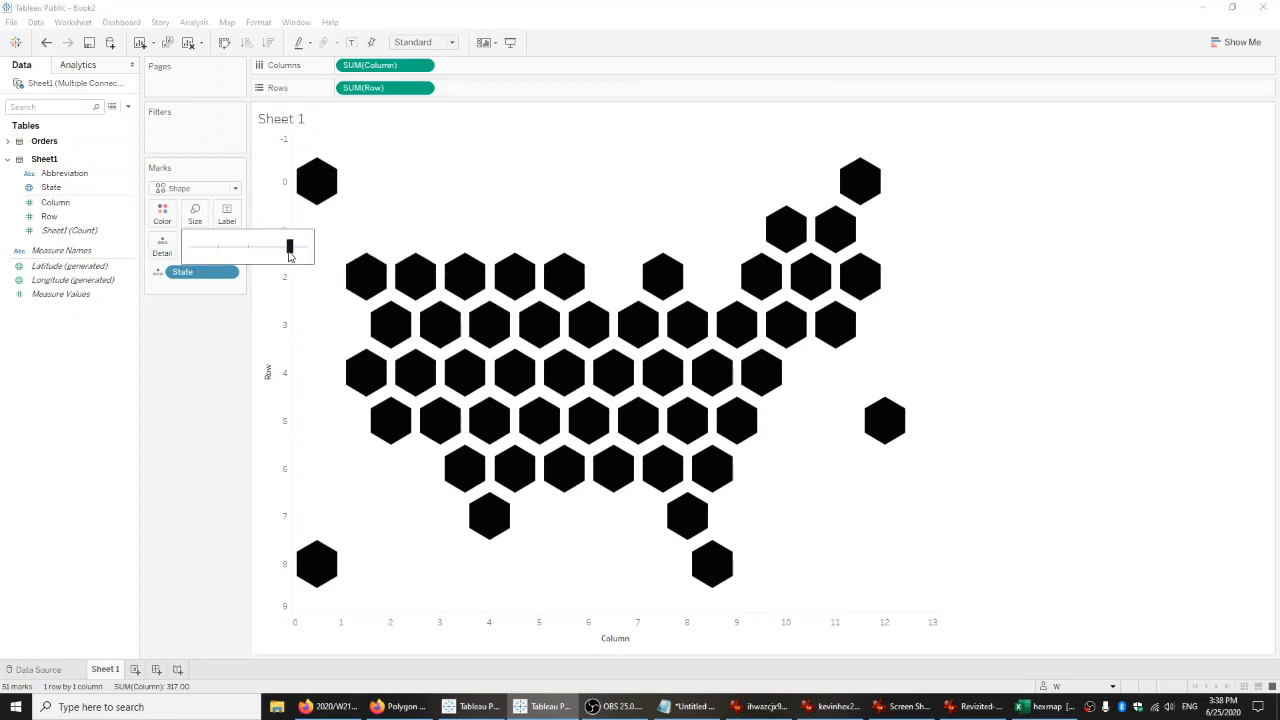
drag(288, 253, 294, 256)
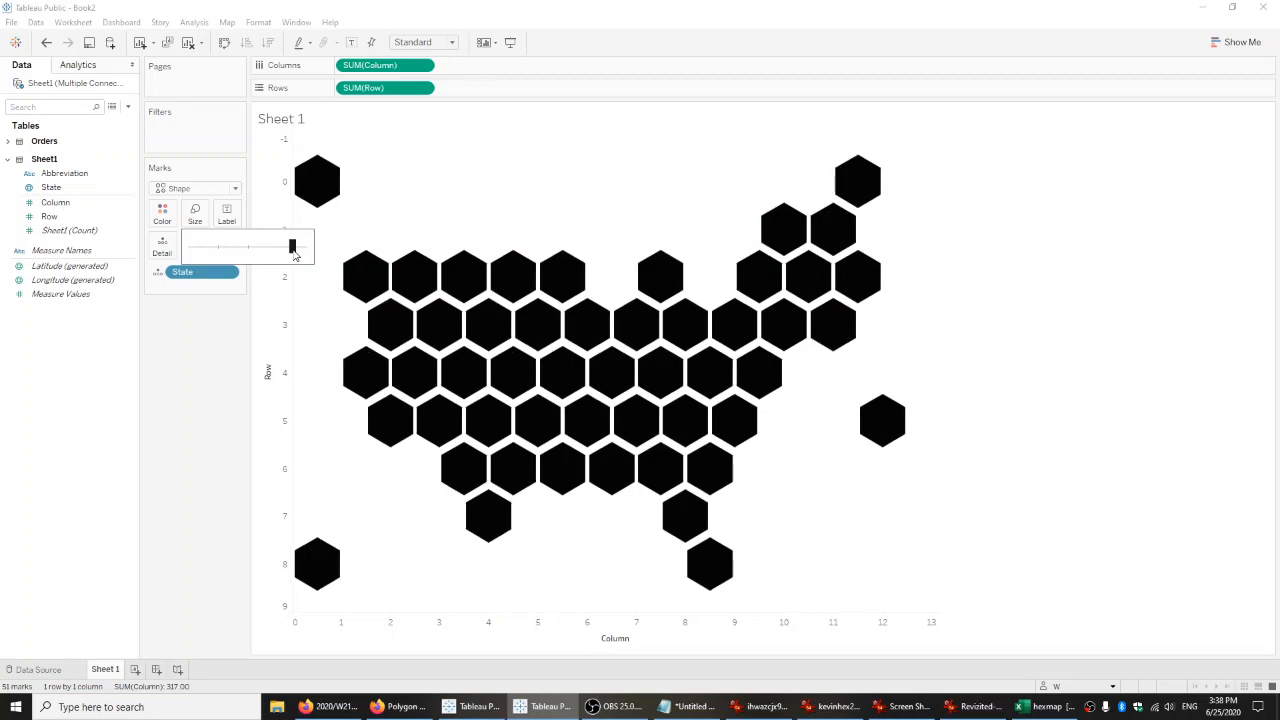
click(523, 194)
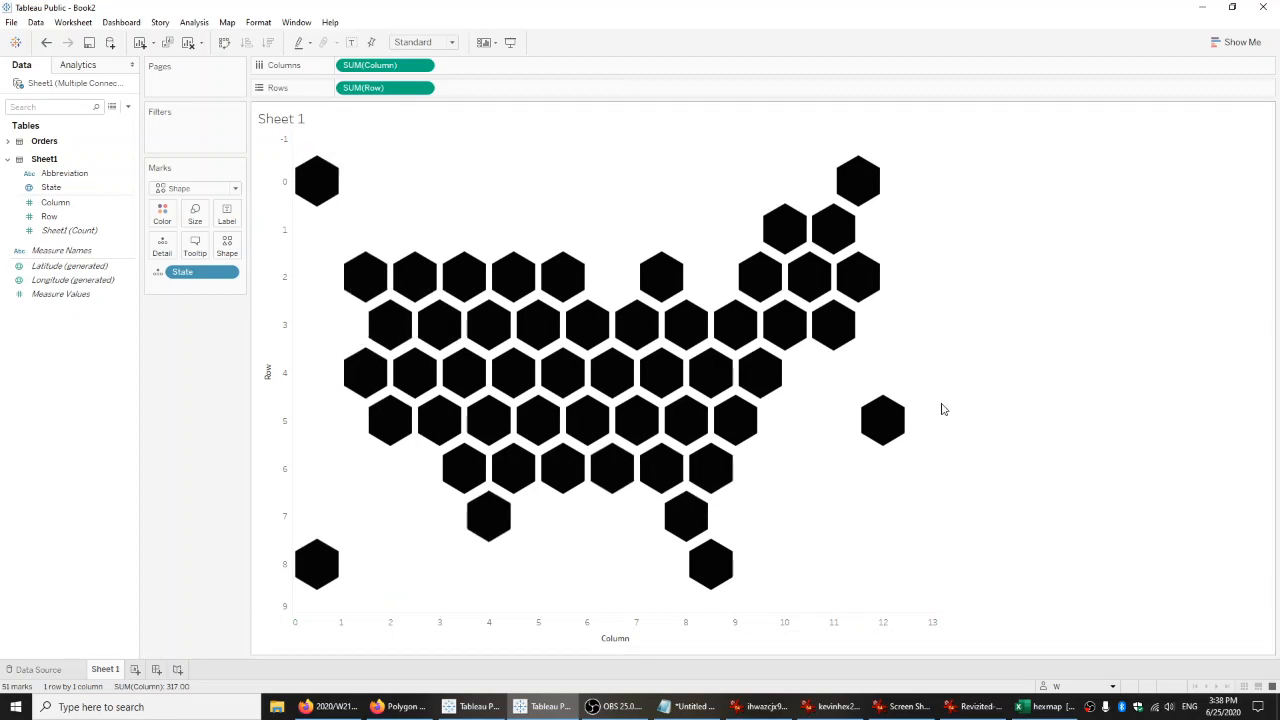
drag(938, 403, 688, 394)
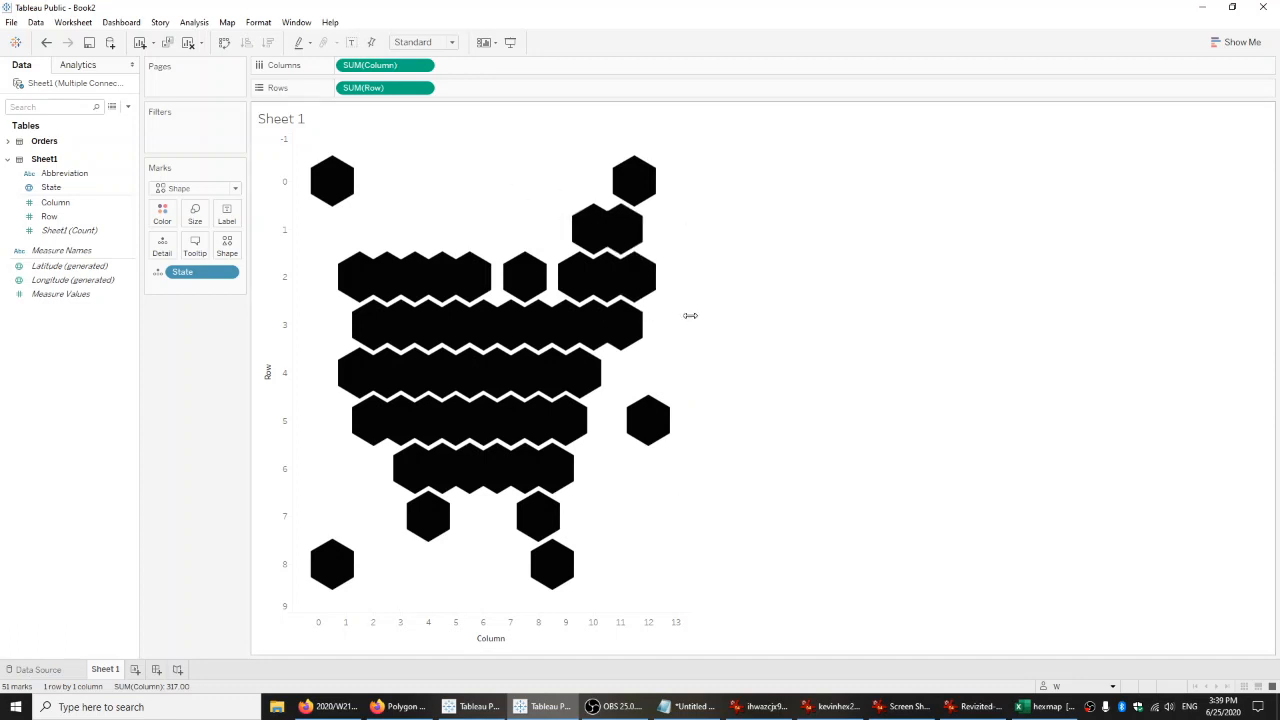
drag(690, 315, 960, 336)
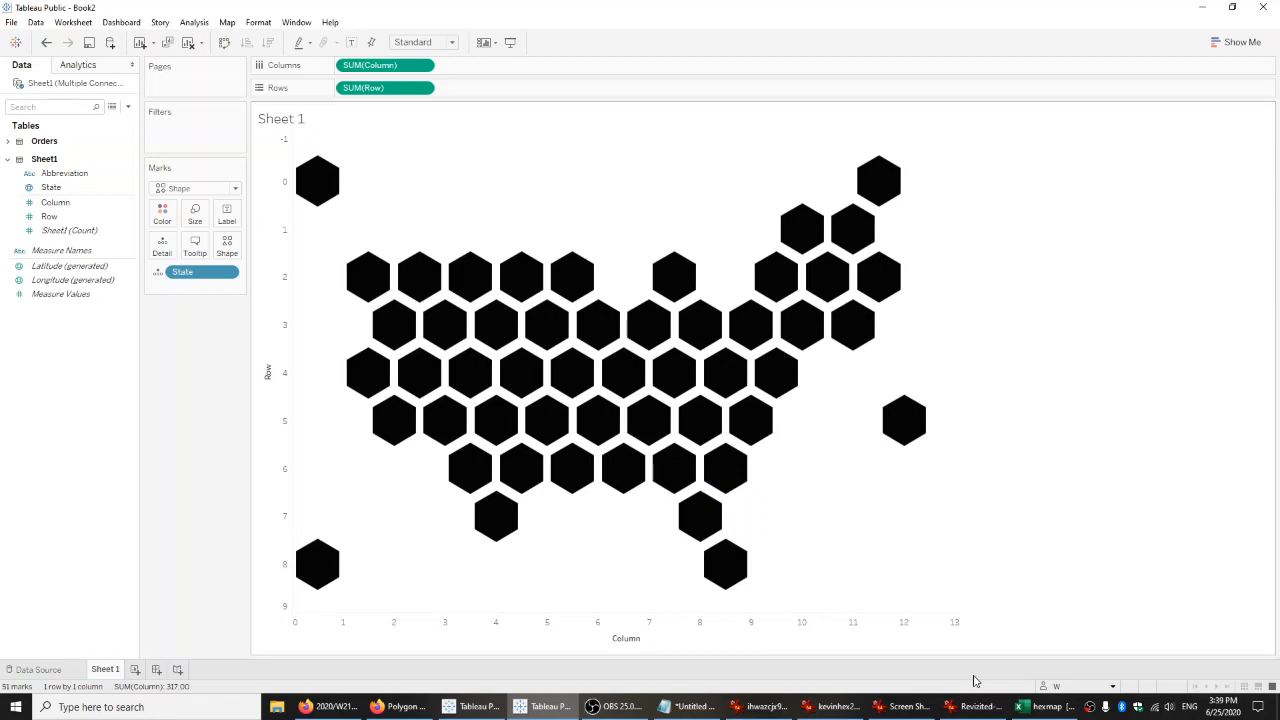
Check the state row and column coordinates in the hexmap workbook in Excel, and return to Tableau Public.
click(1048, 704)
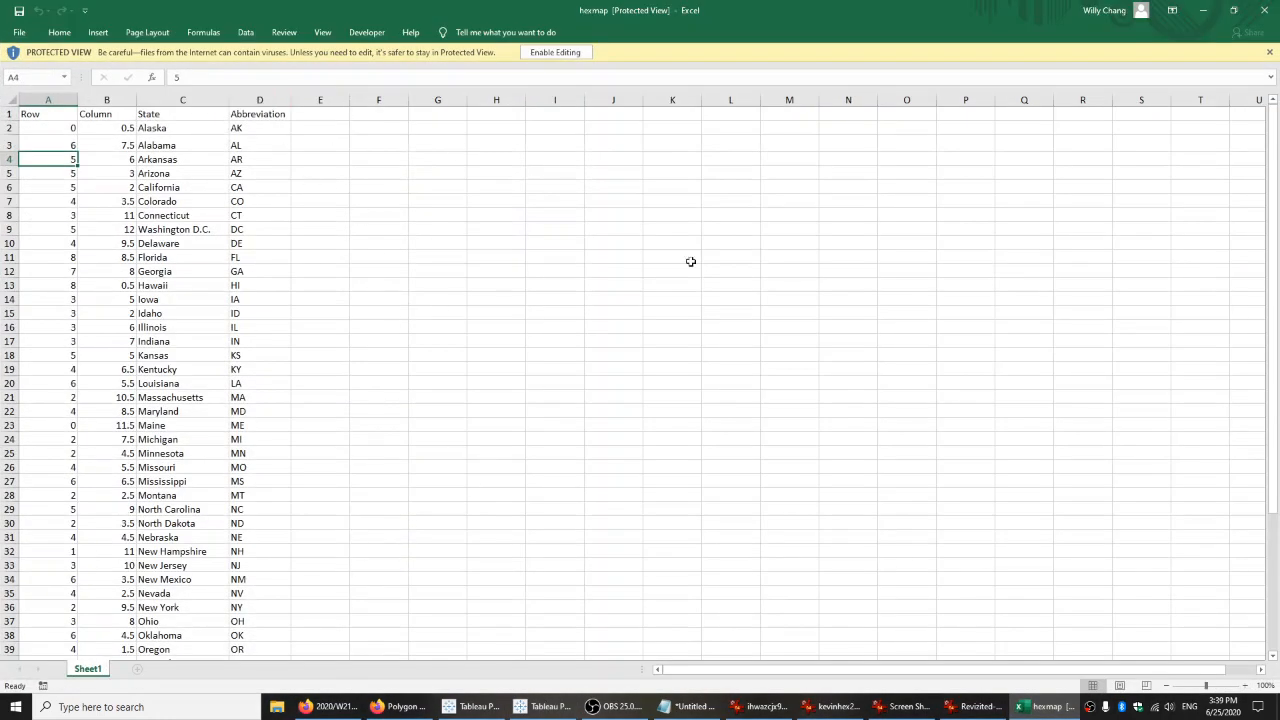
click(1203, 10)
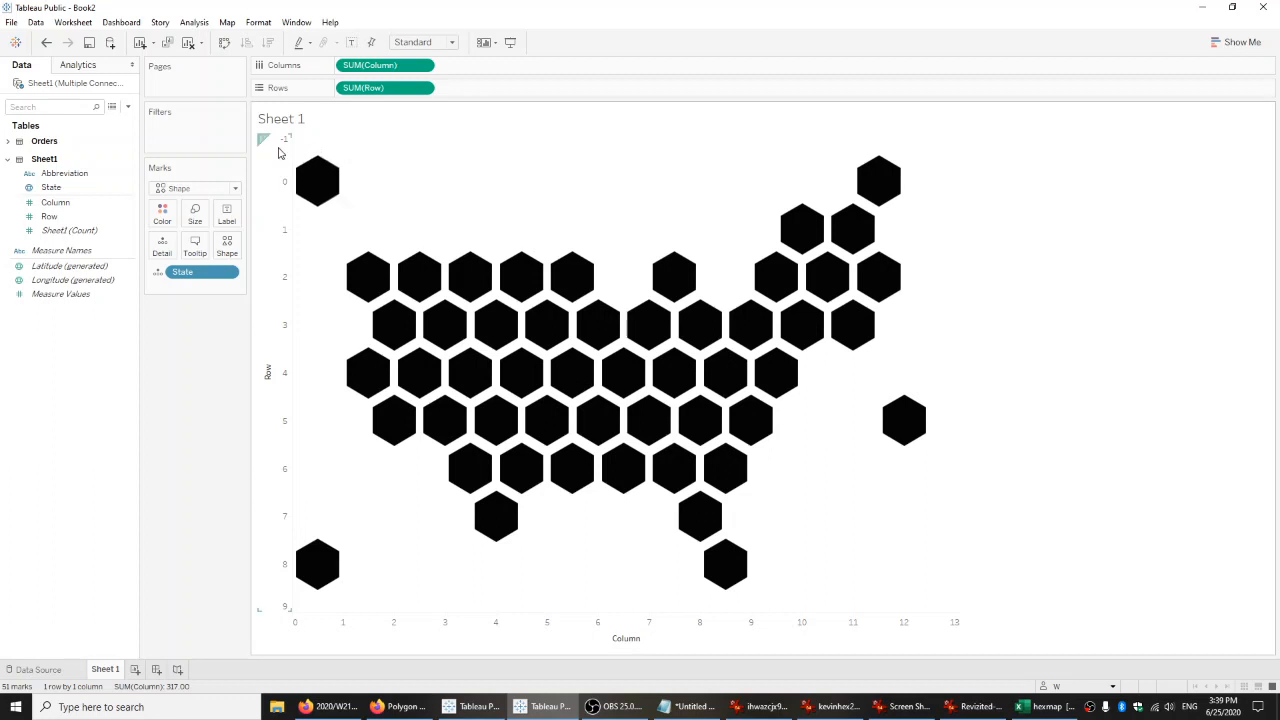
Hide the sheet title and color the state hexagons by Profit from the Orders table.
right_click(285, 123)
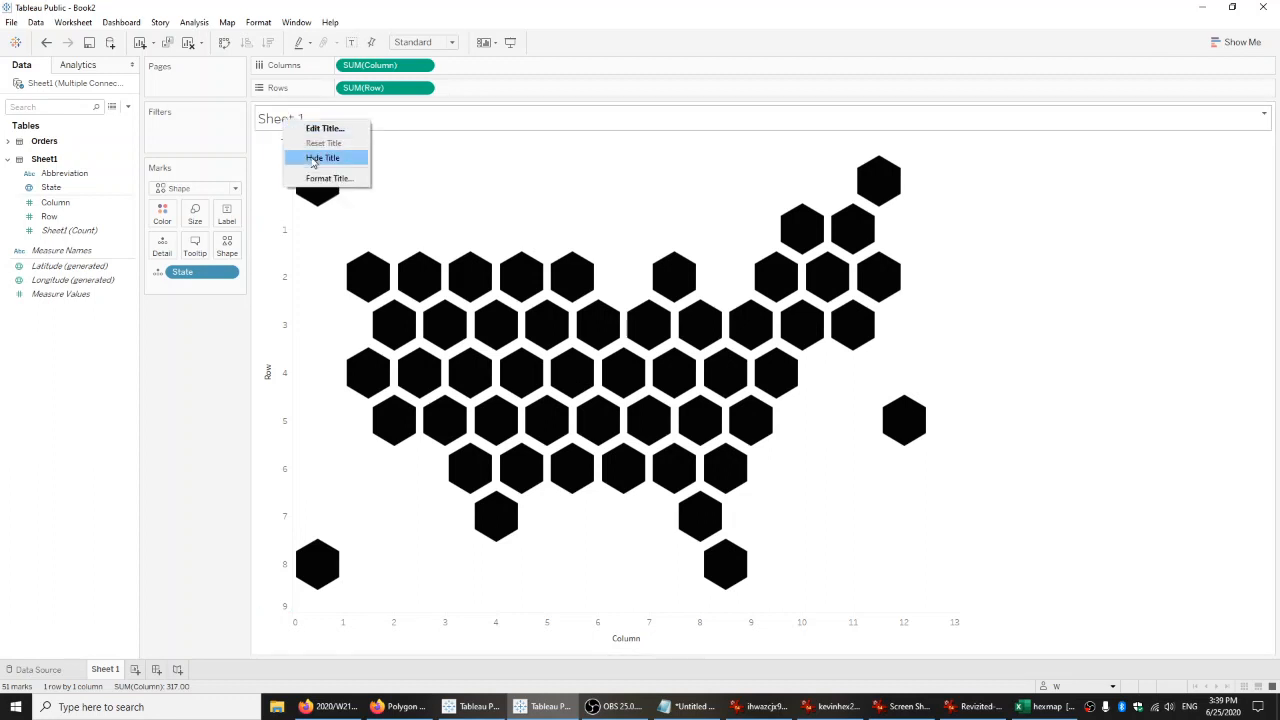
click(313, 159)
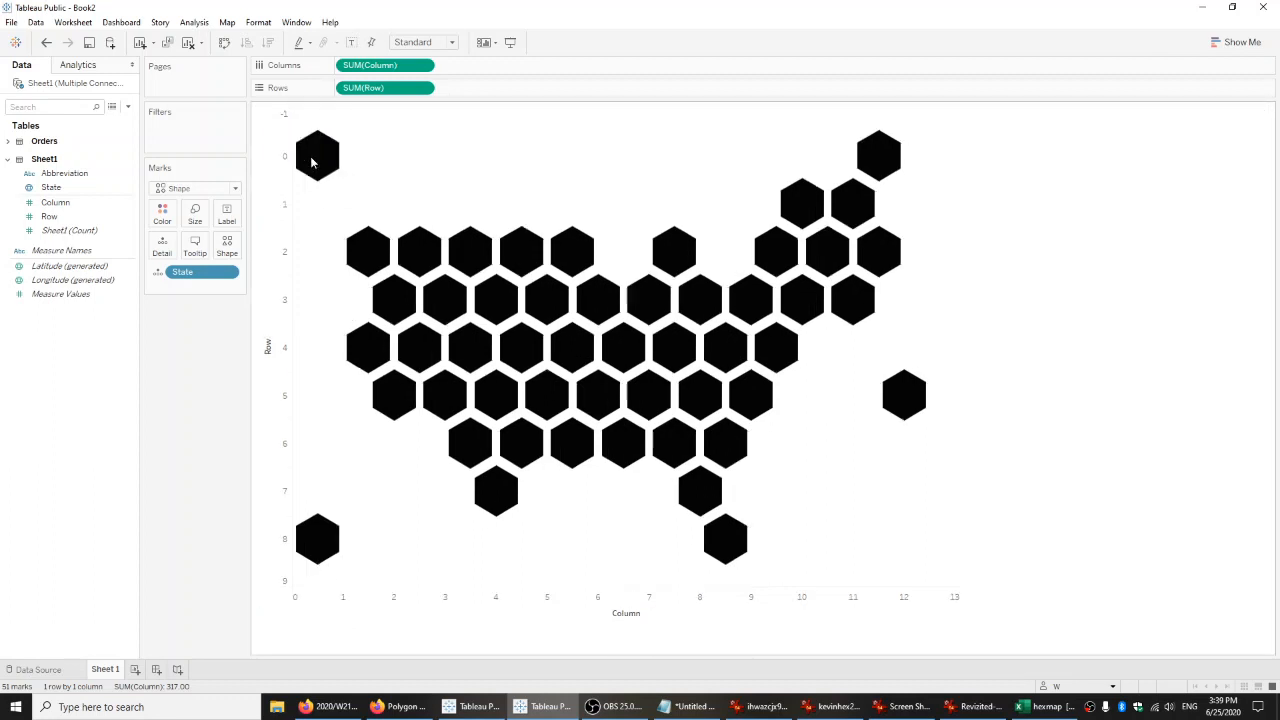
click(10, 144)
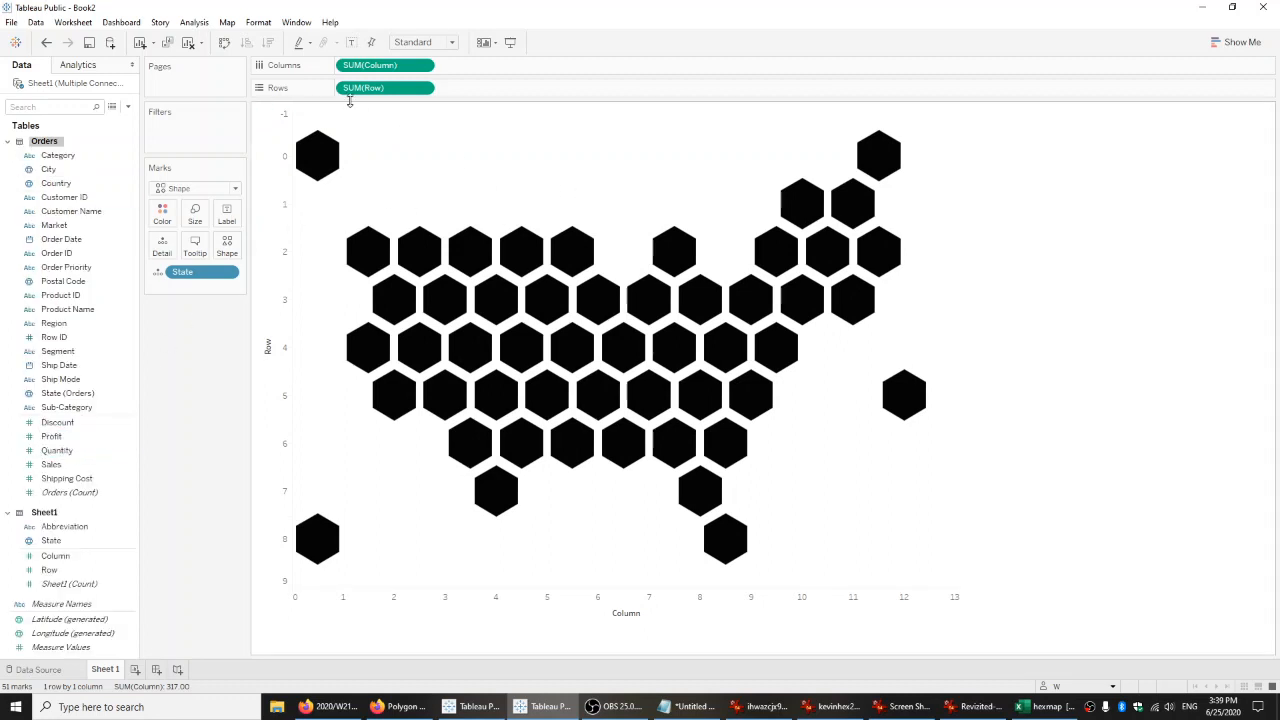
drag(55, 437, 178, 221)
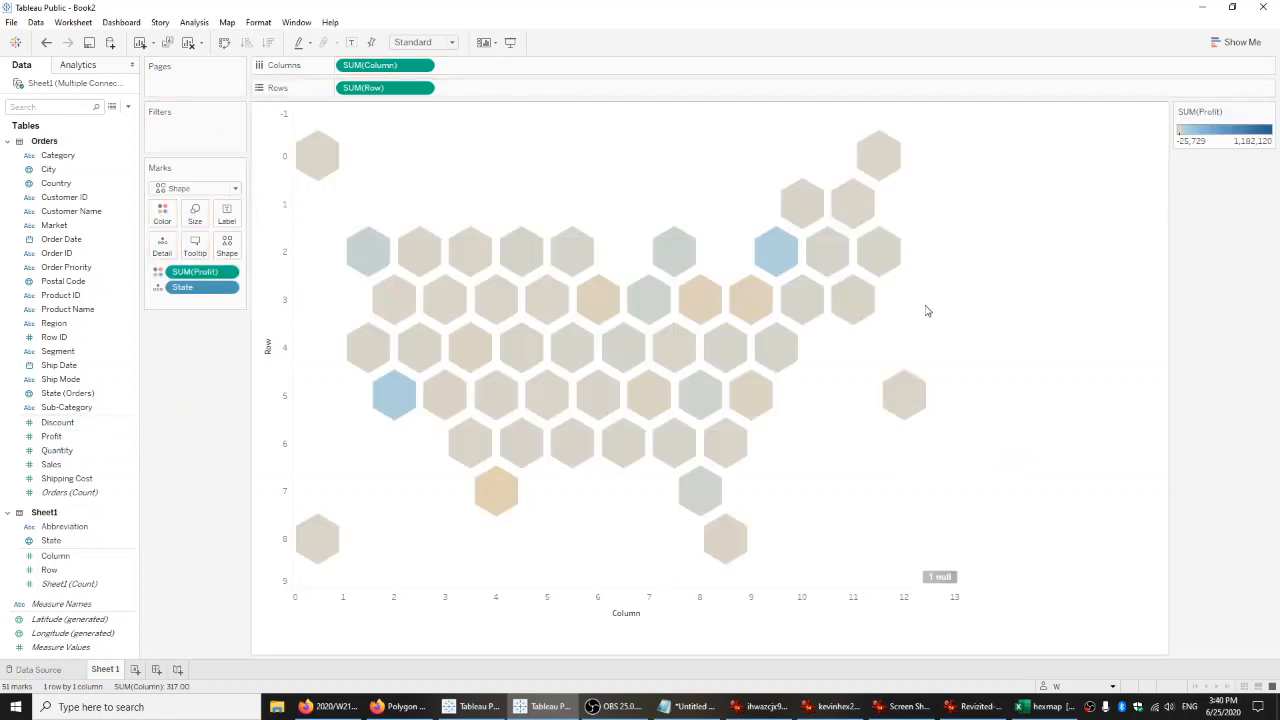
mouse_move(348, 260)
Label the hexagons with Abbreviation and set the label alignment to Middle Center.
drag(64, 526, 228, 224)
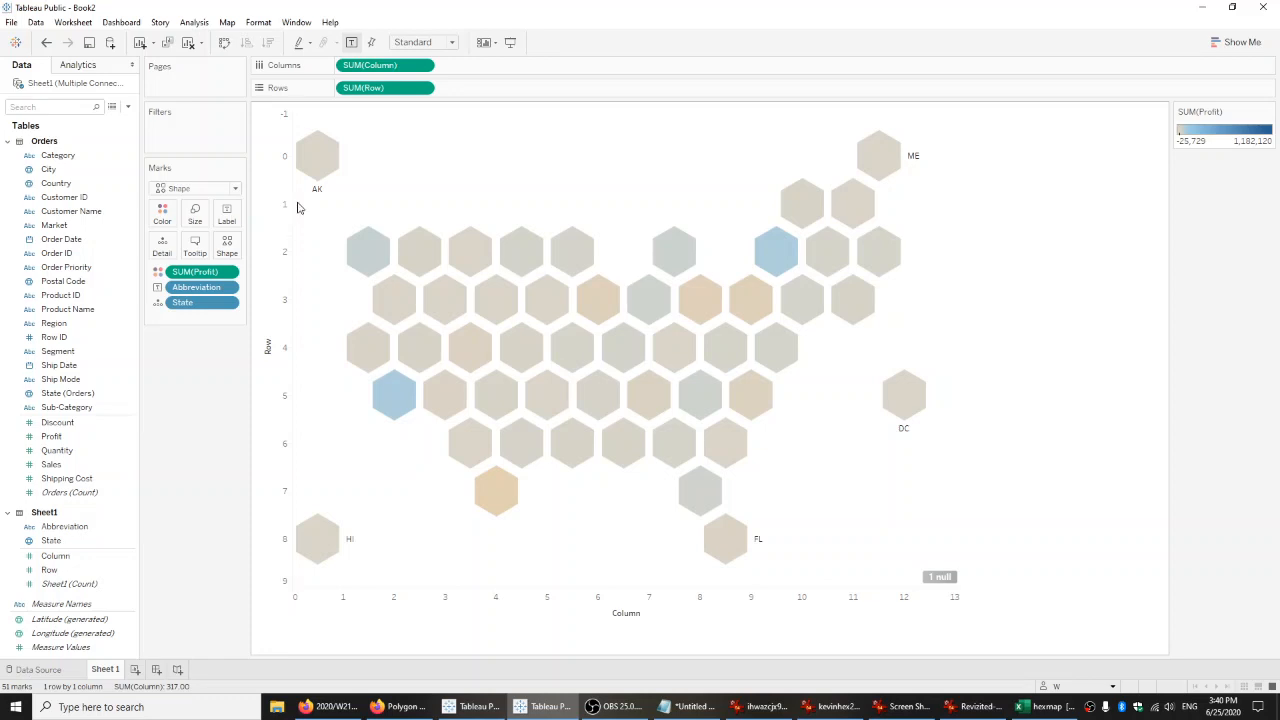
mouse_move(779, 217)
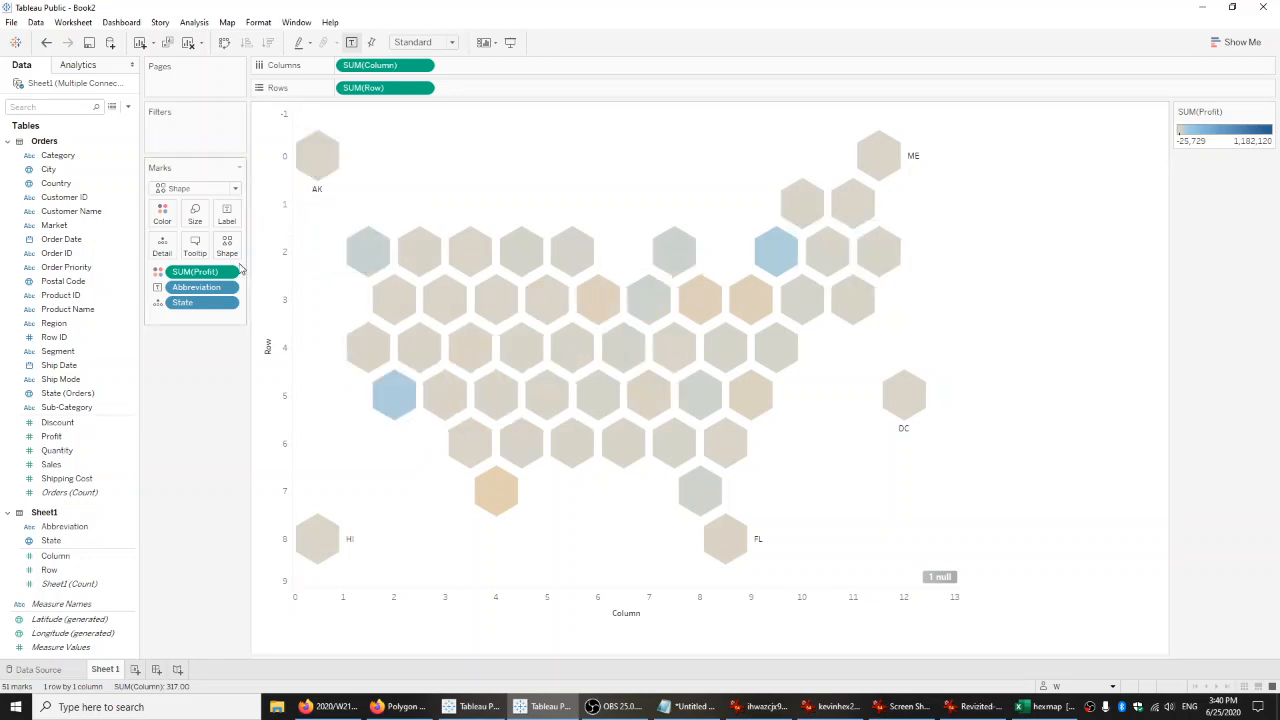
click(228, 217)
click(330, 317)
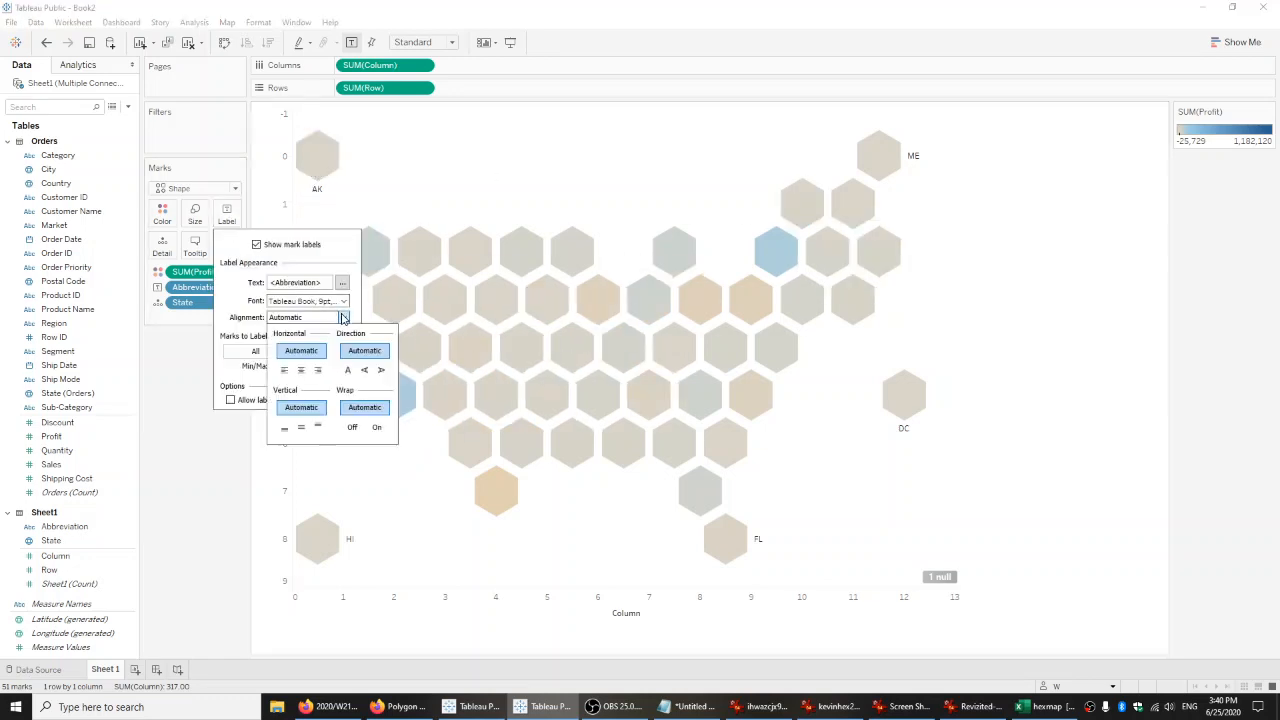
click(301, 371)
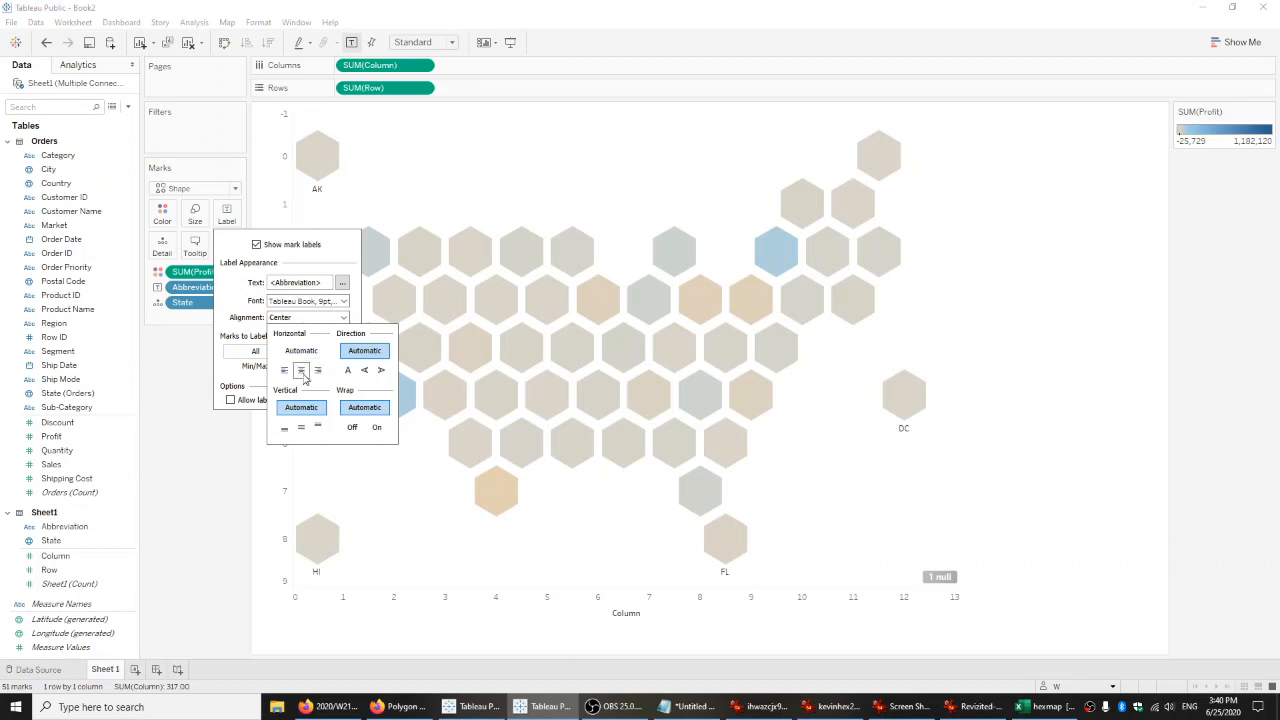
click(301, 427)
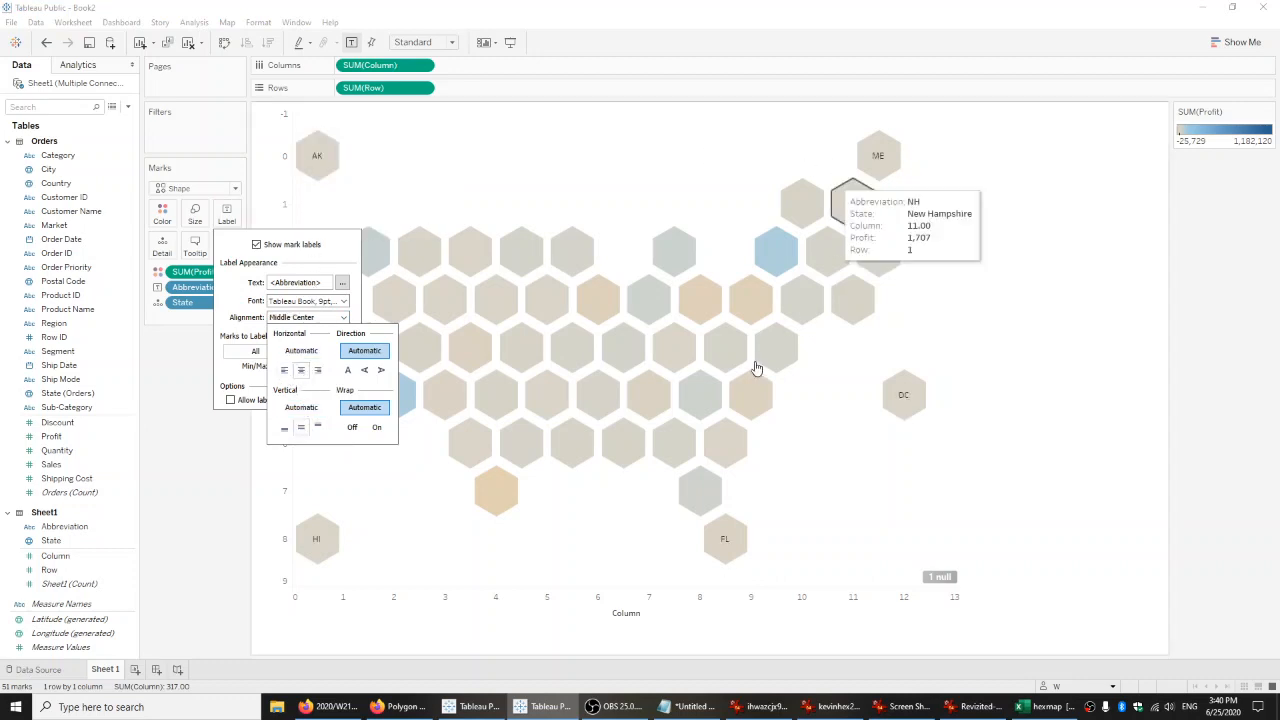
Allow the abbreviation labels to overlap other marks.
click(228, 281)
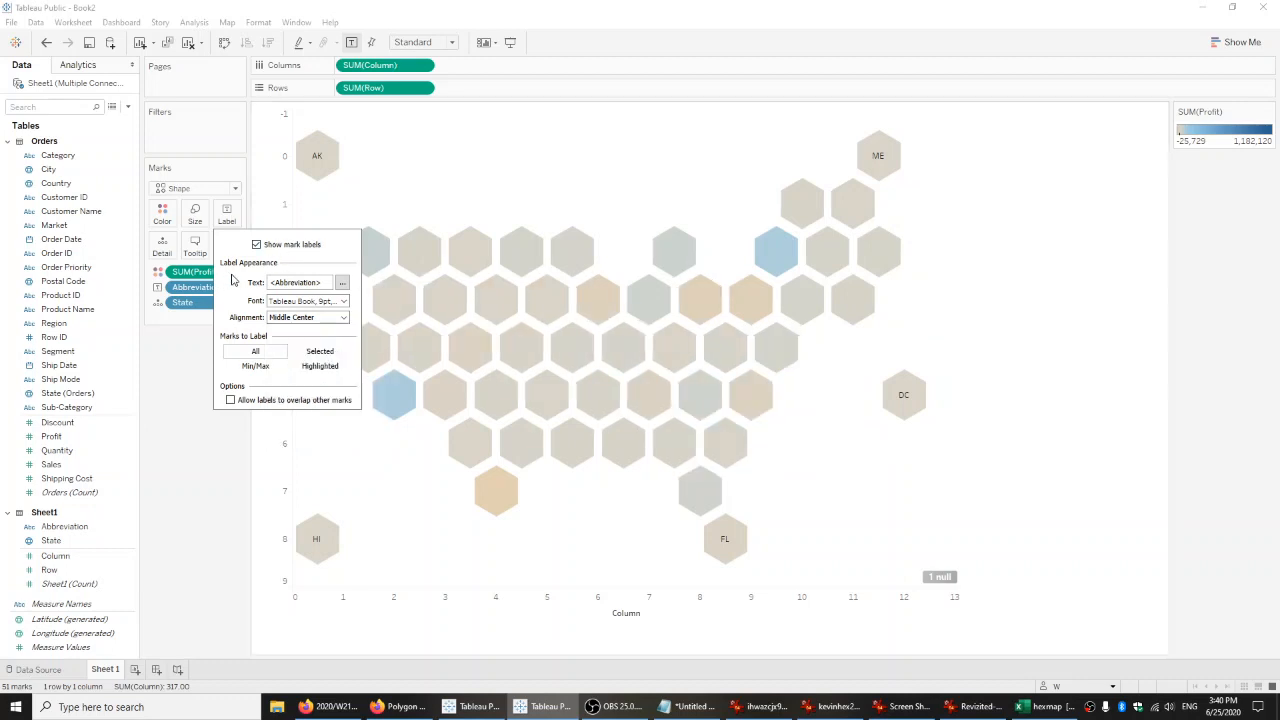
click(231, 400)
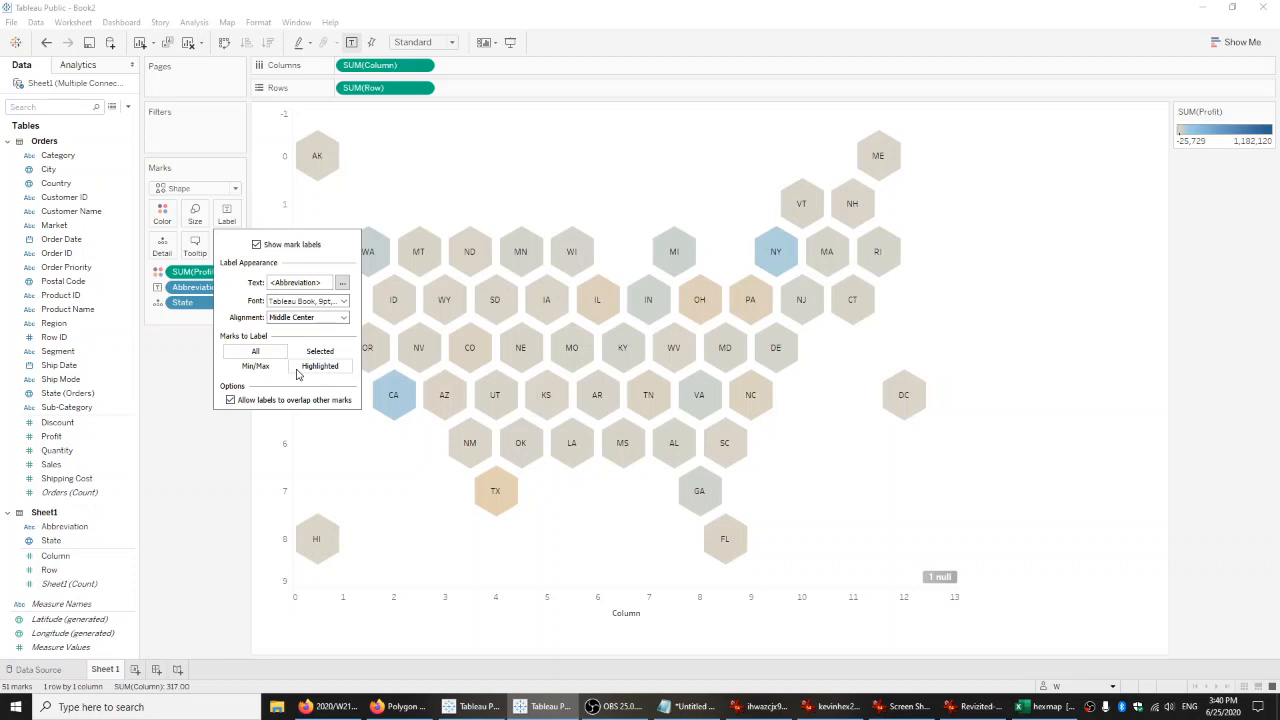
click(184, 496)
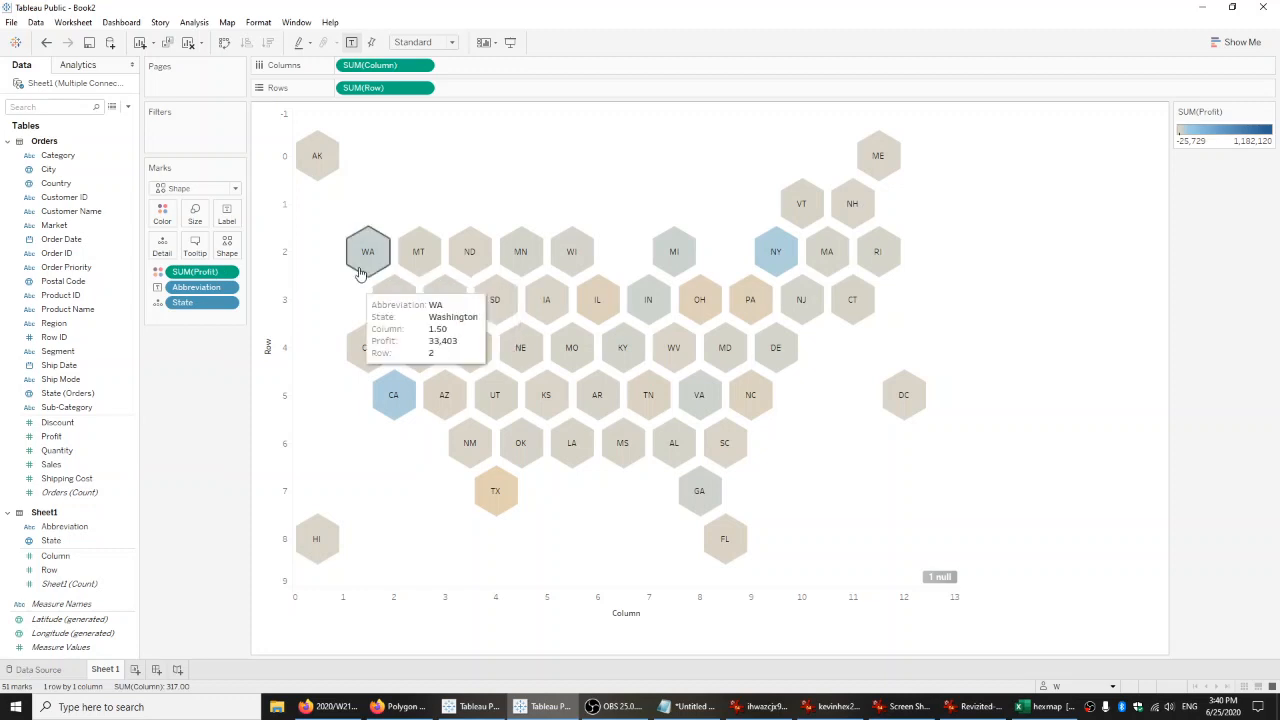
Add Profit to the hexagon labels alongside the state abbreviation.
drag(84, 445, 227, 214)
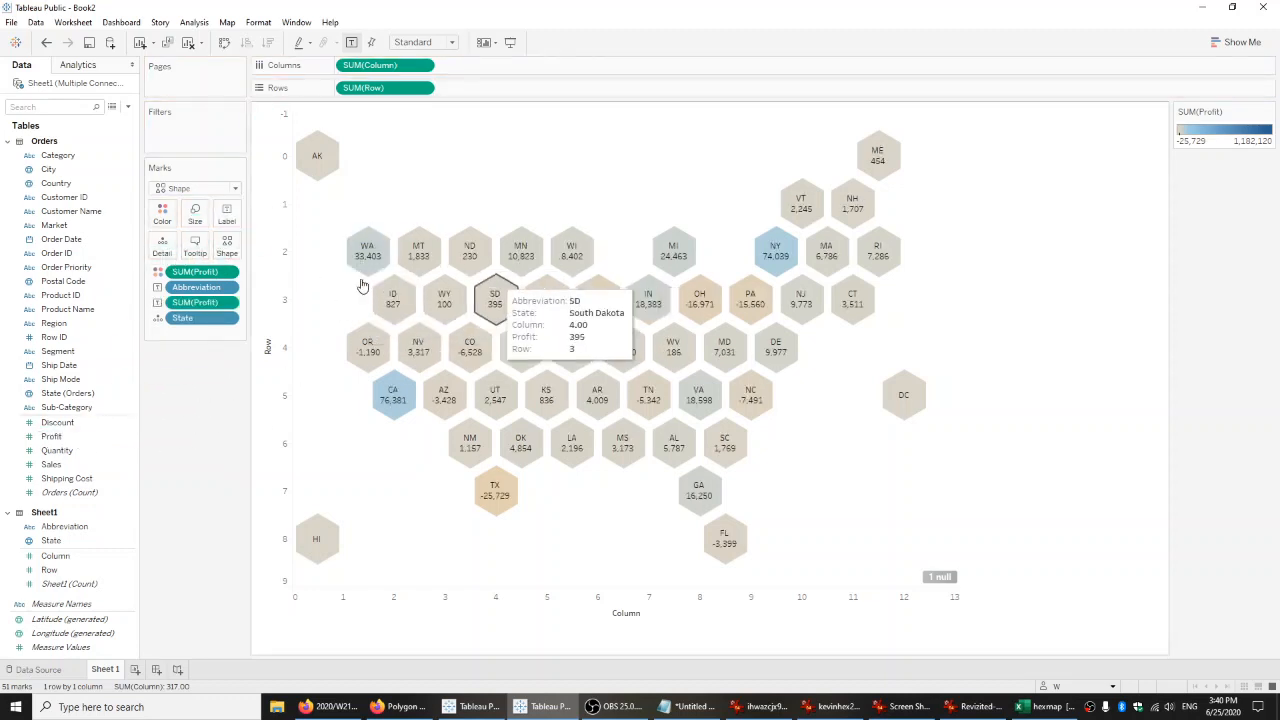
right_click(95, 443)
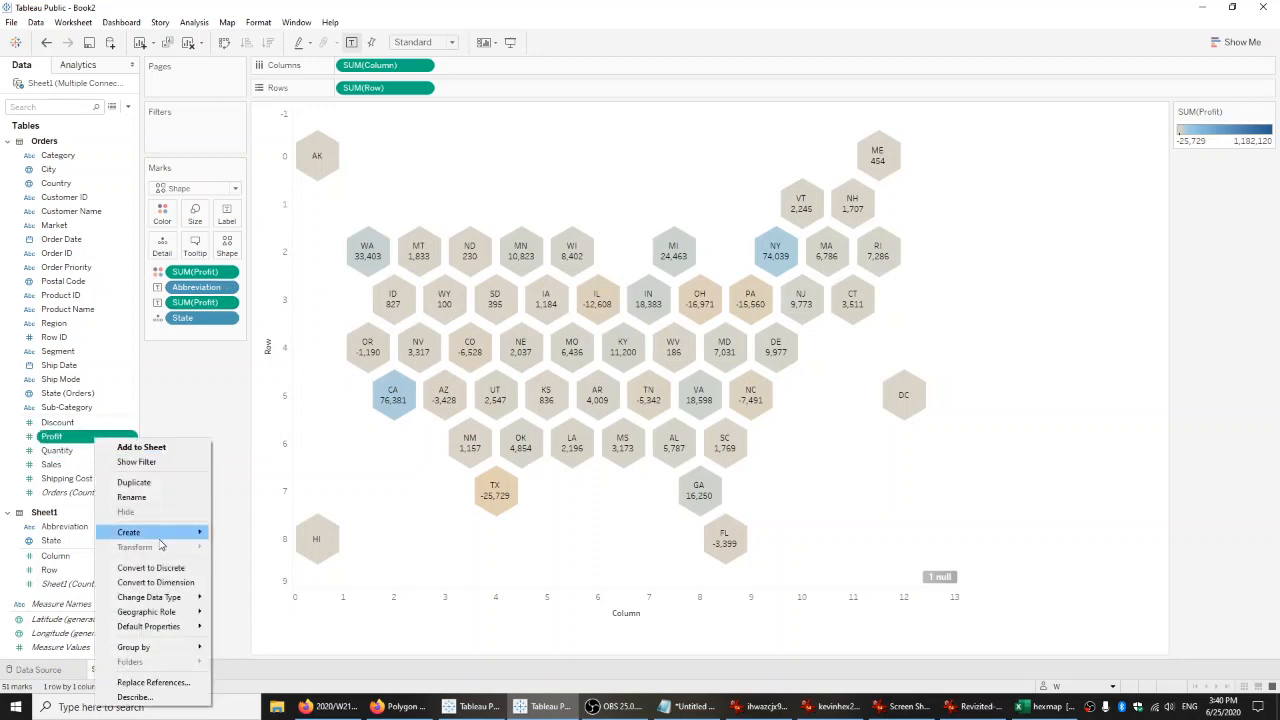
mouse_move(182, 600)
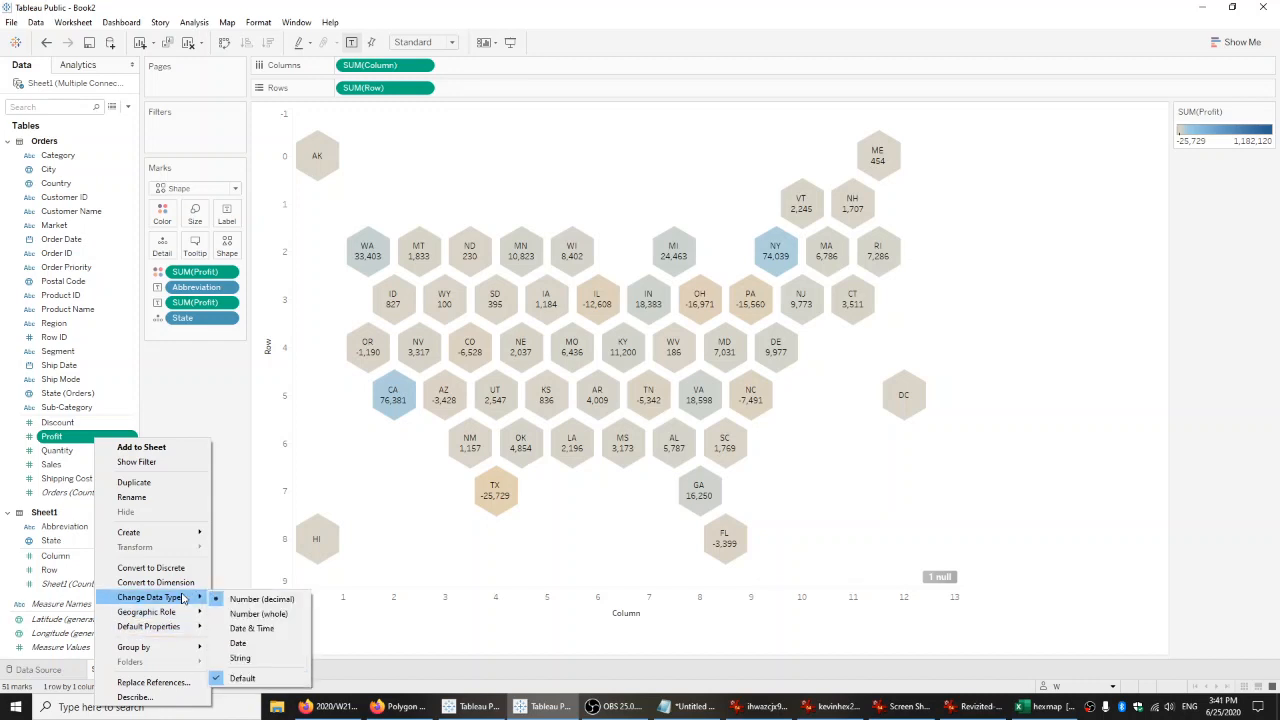
click(213, 394)
Format the Profit label's numbers as Number (Custom) with 0 decimal places.
right_click(196, 302)
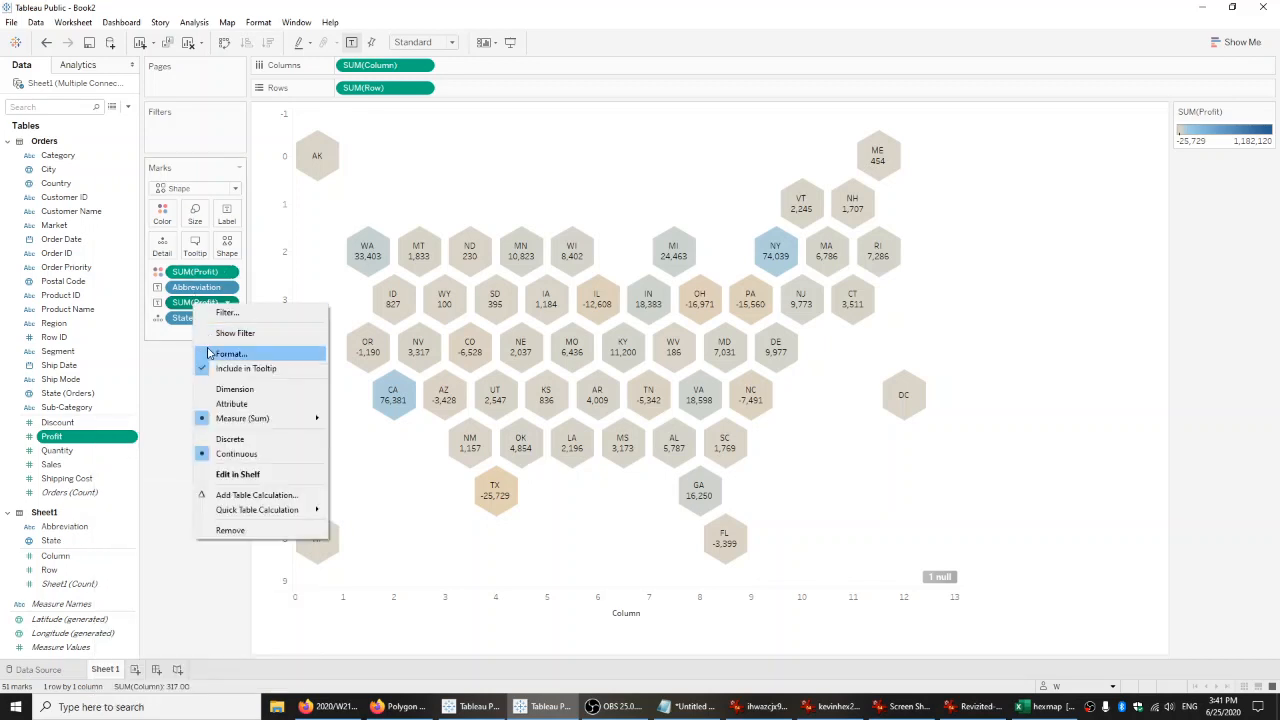
click(211, 352)
click(95, 187)
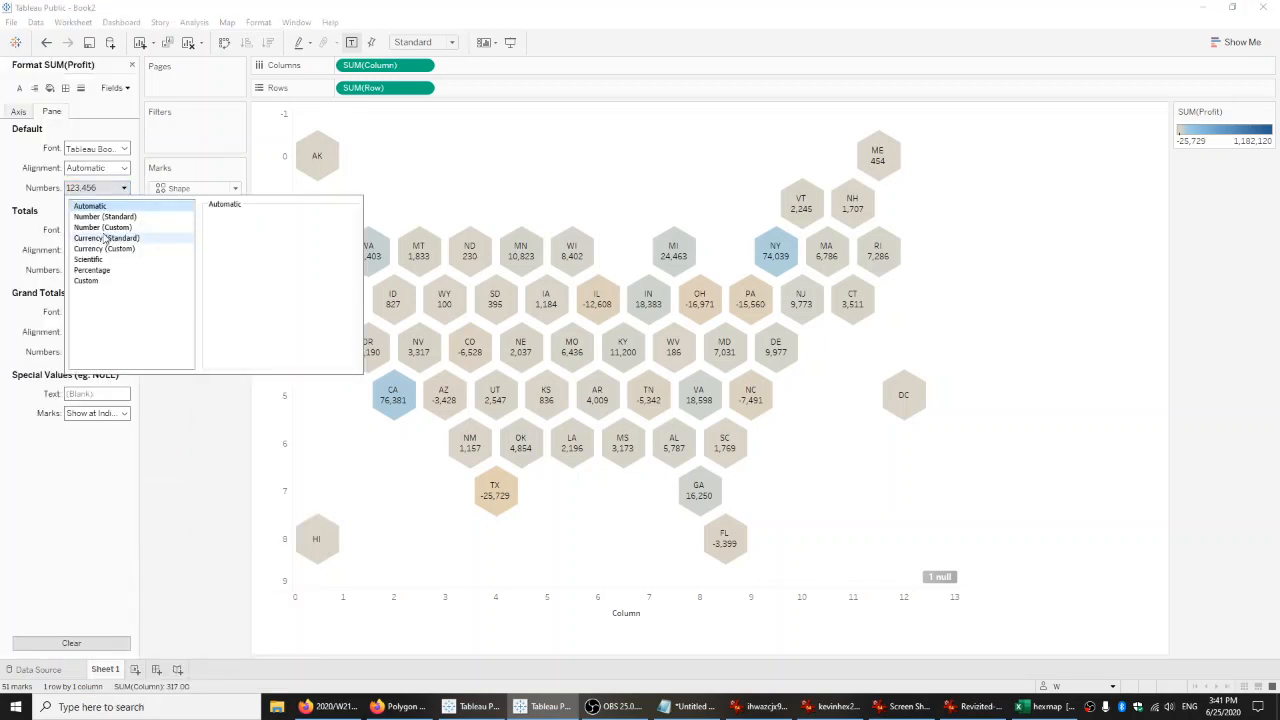
click(102, 227)
double_click(245, 235)
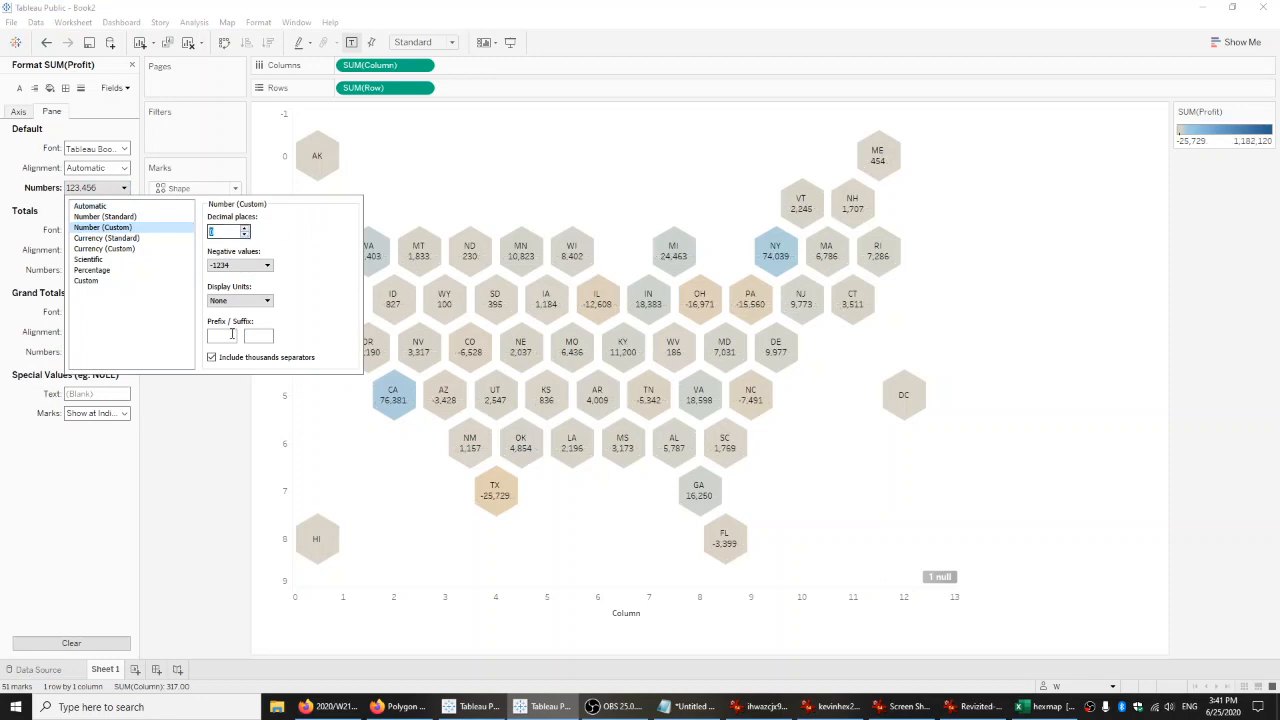
click(205, 492)
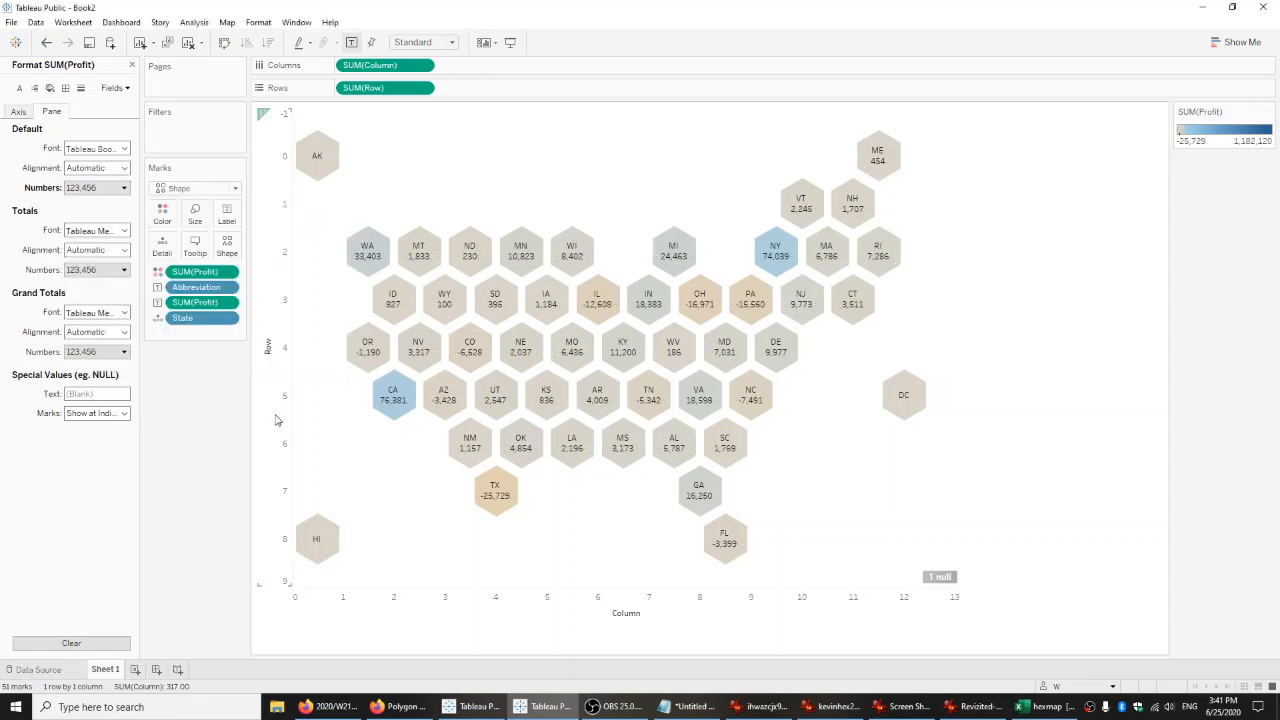
mouse_move(424, 255)
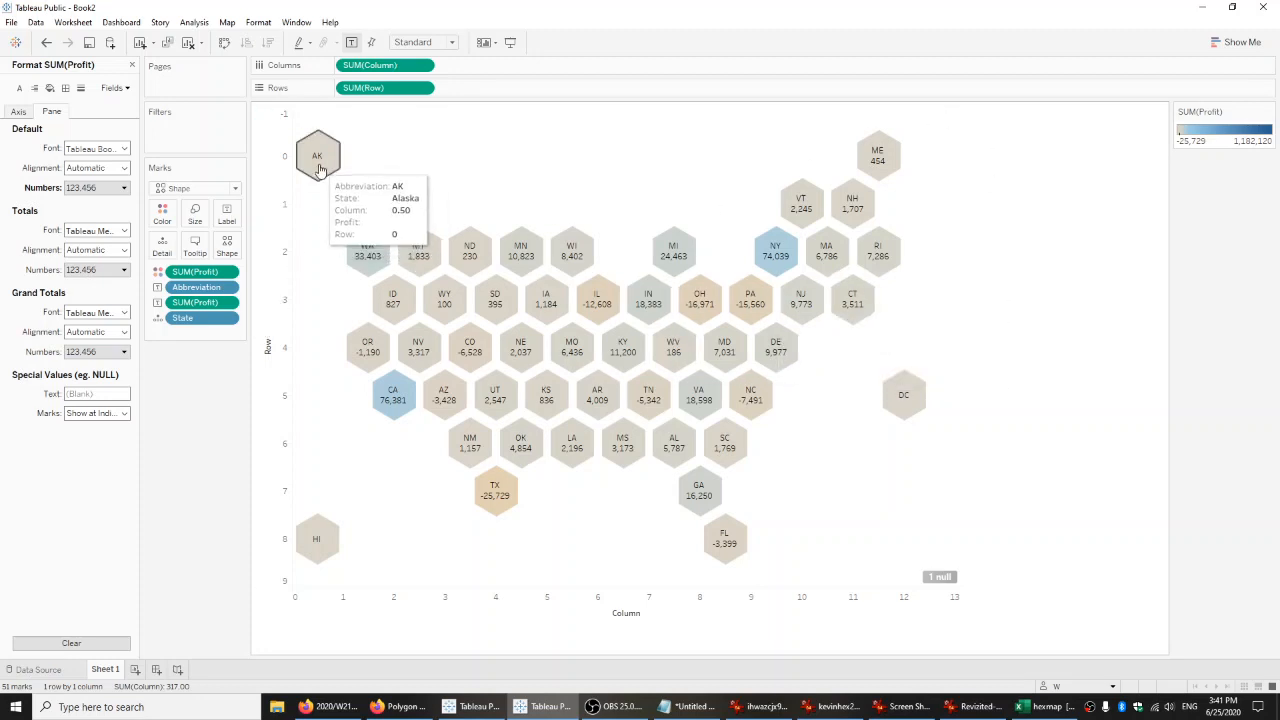
mouse_move(357, 263)
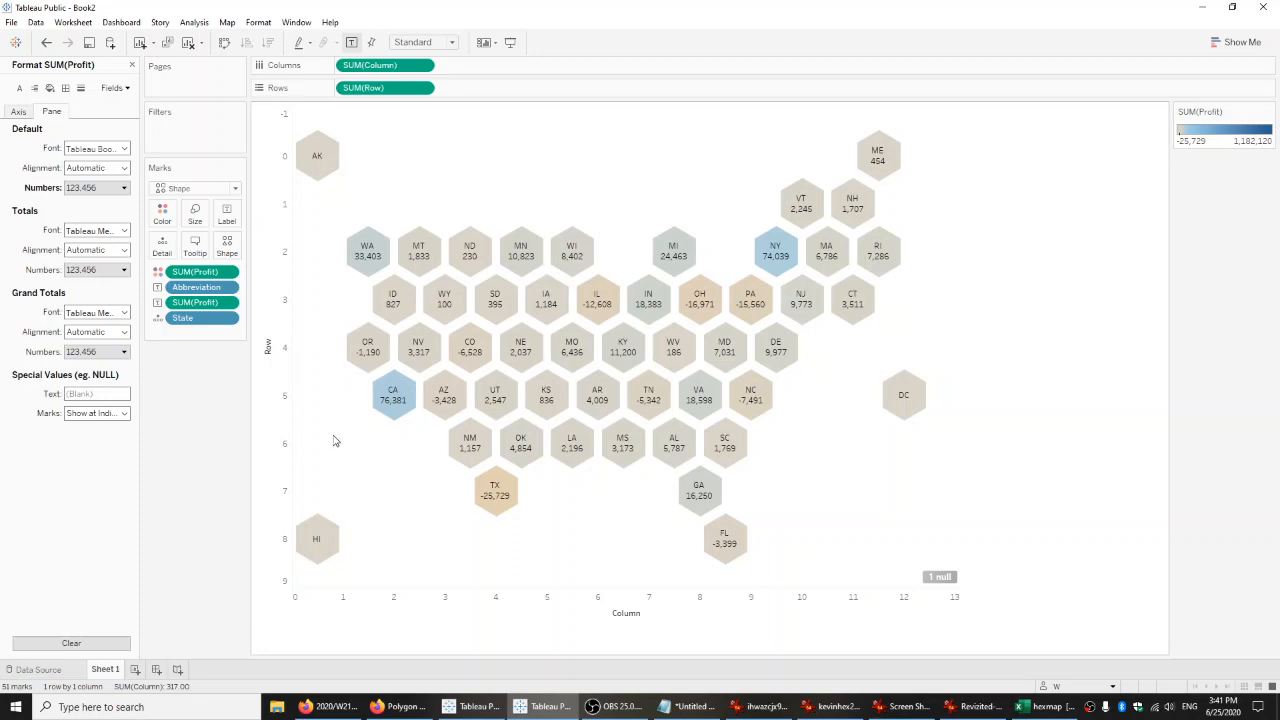
click(162, 214)
click(208, 256)
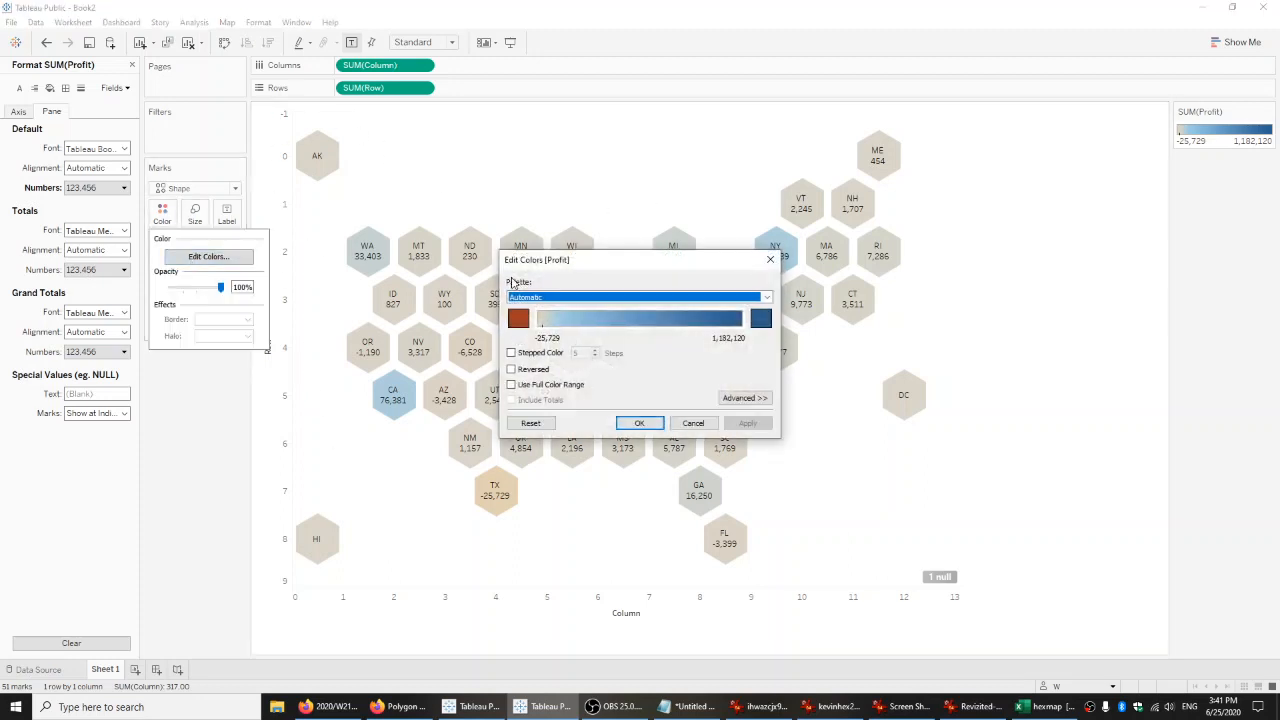
click(693, 423)
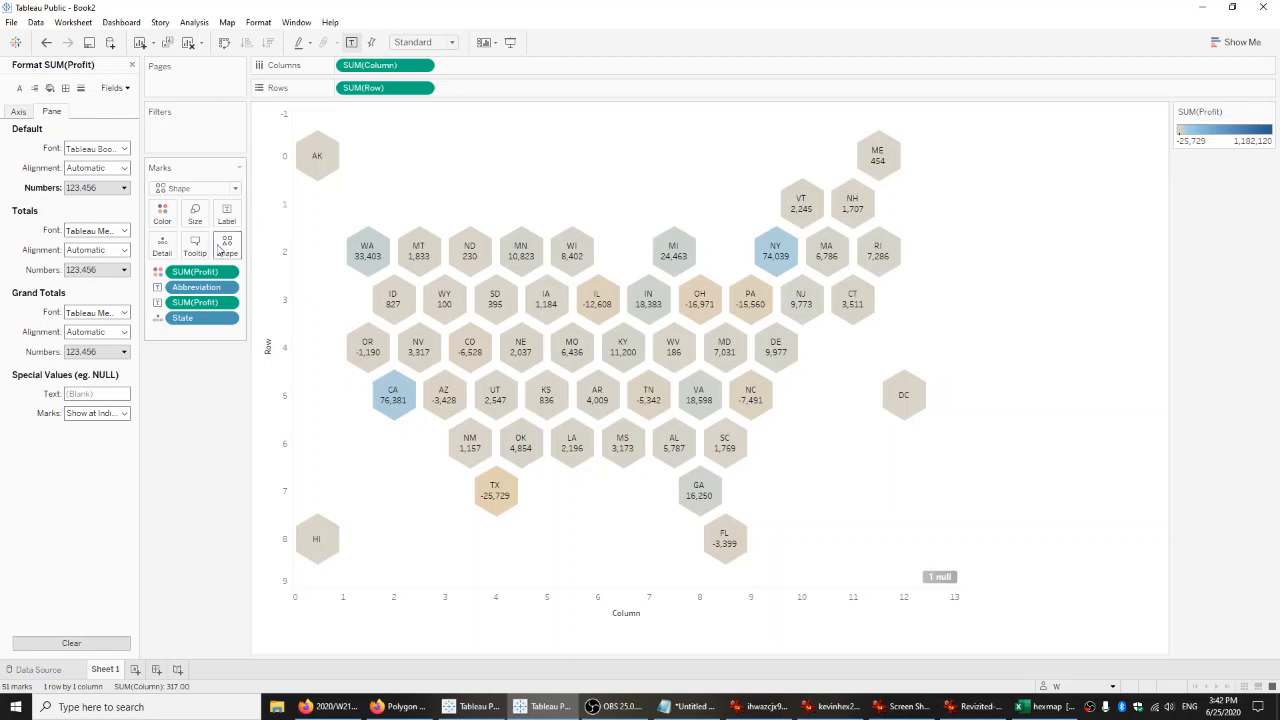
click(162, 213)
click(208, 257)
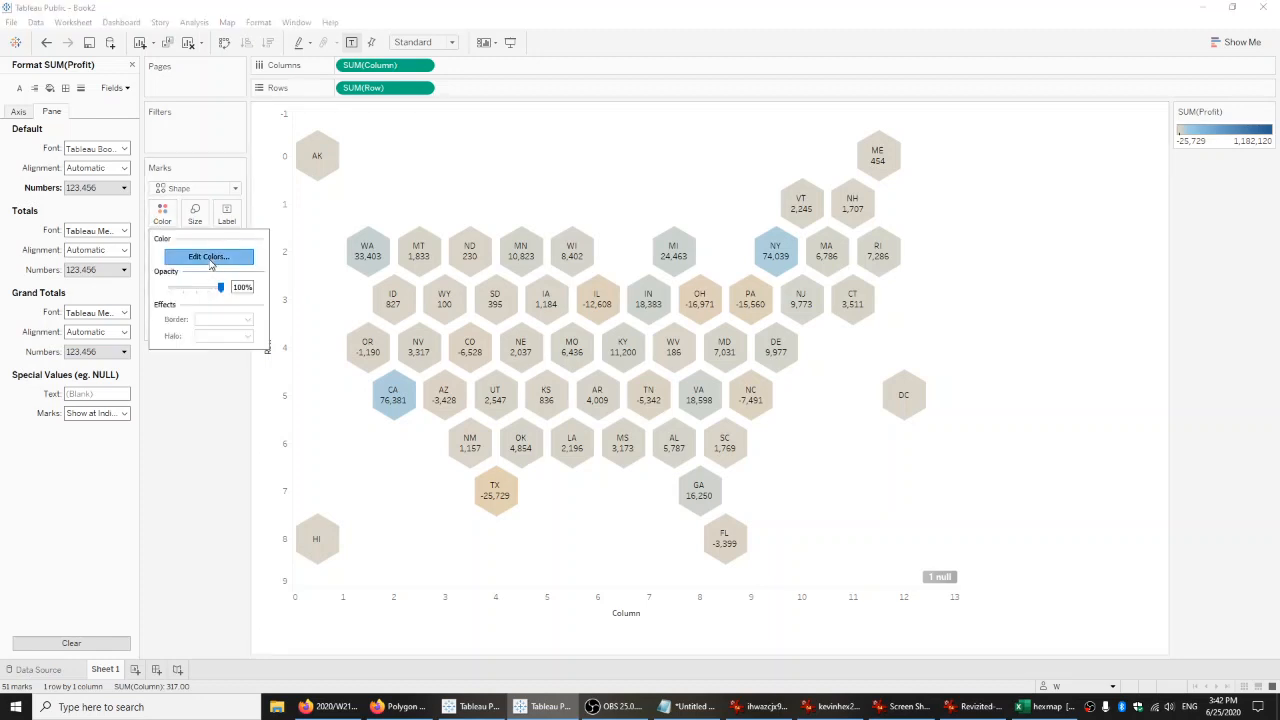
click(745, 398)
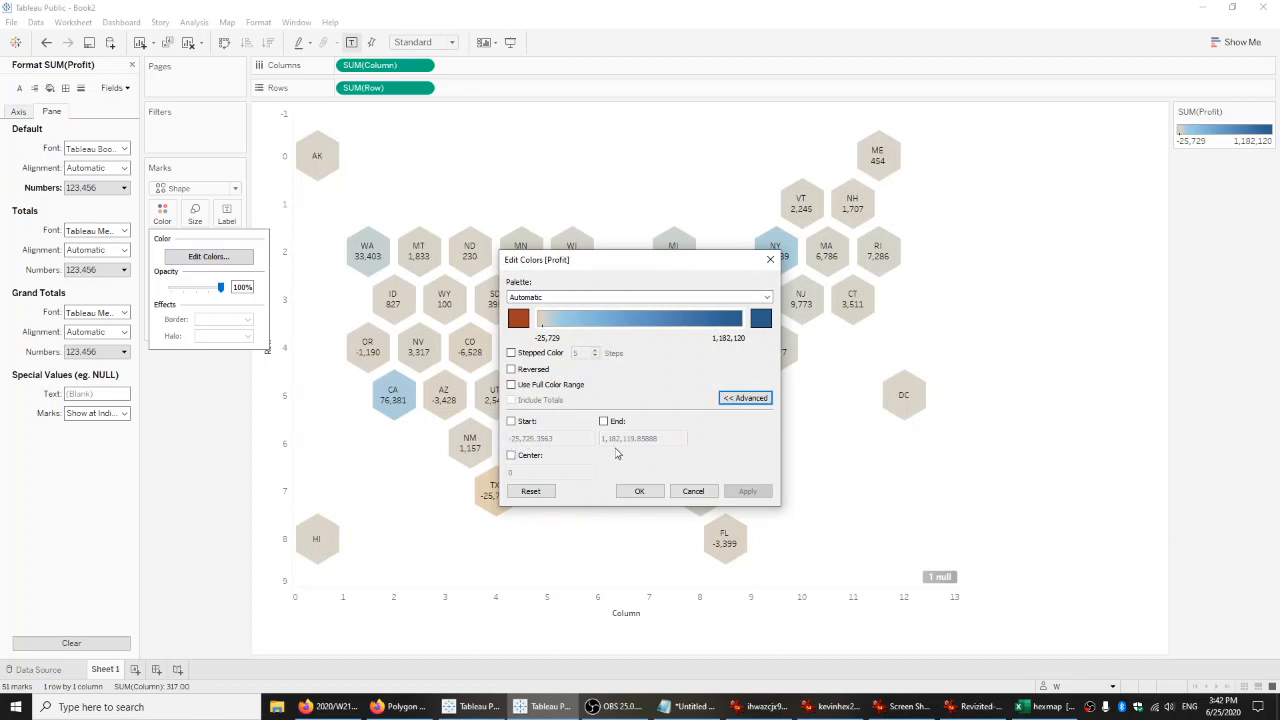
drag(648, 268, 1133, 220)
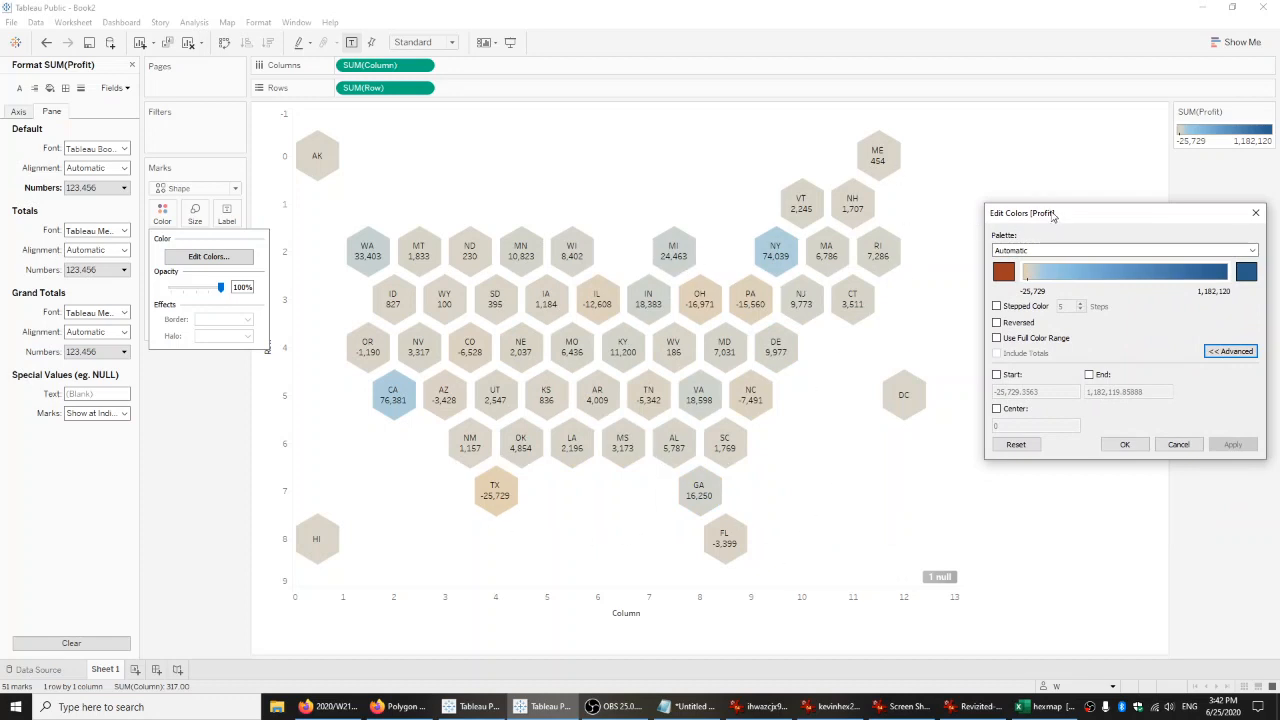
drag(1052, 215, 1006, 203)
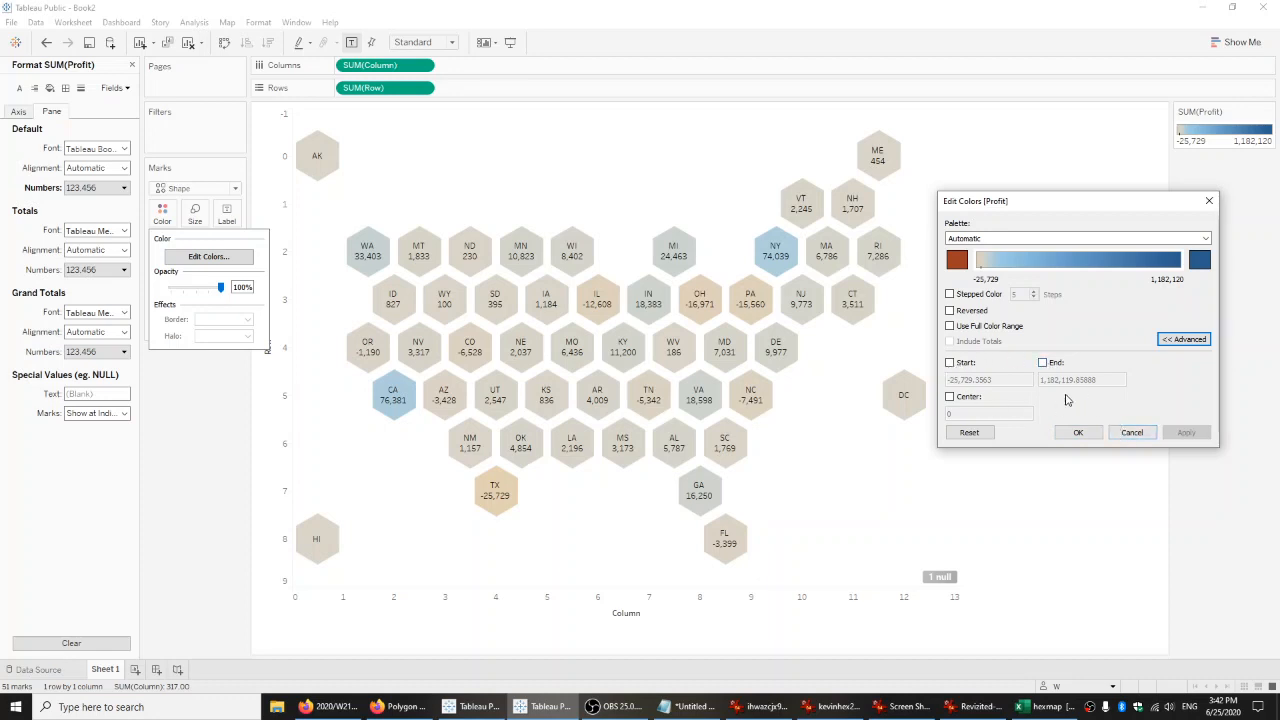
click(1133, 435)
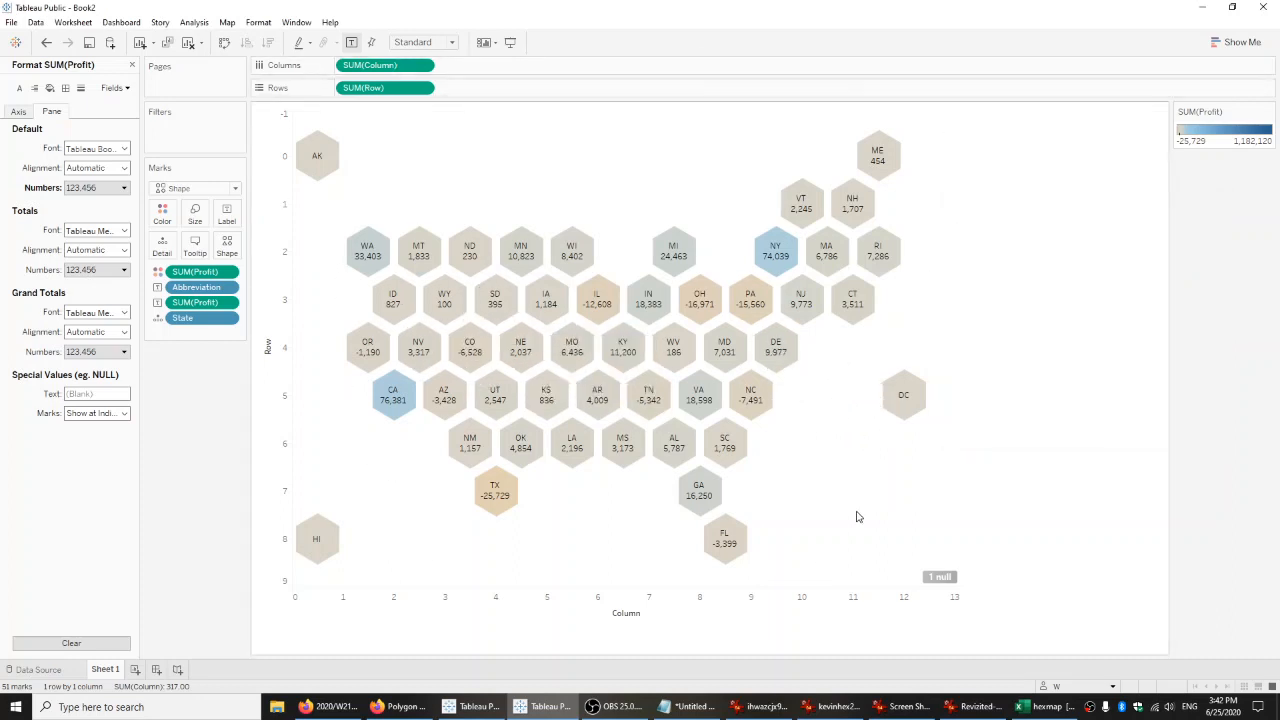
Create a new worksheet and filter it on Country to only United States.
click(136, 670)
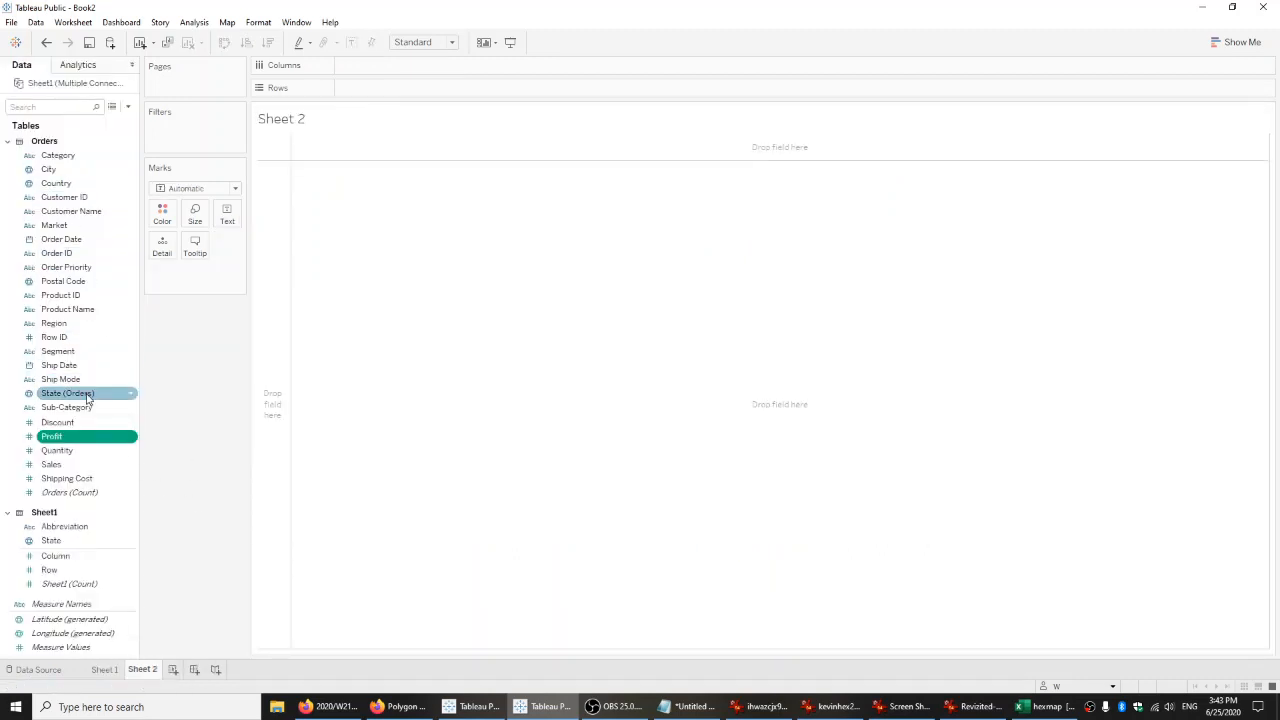
drag(56, 183, 175, 135)
drag(767, 265, 767, 362)
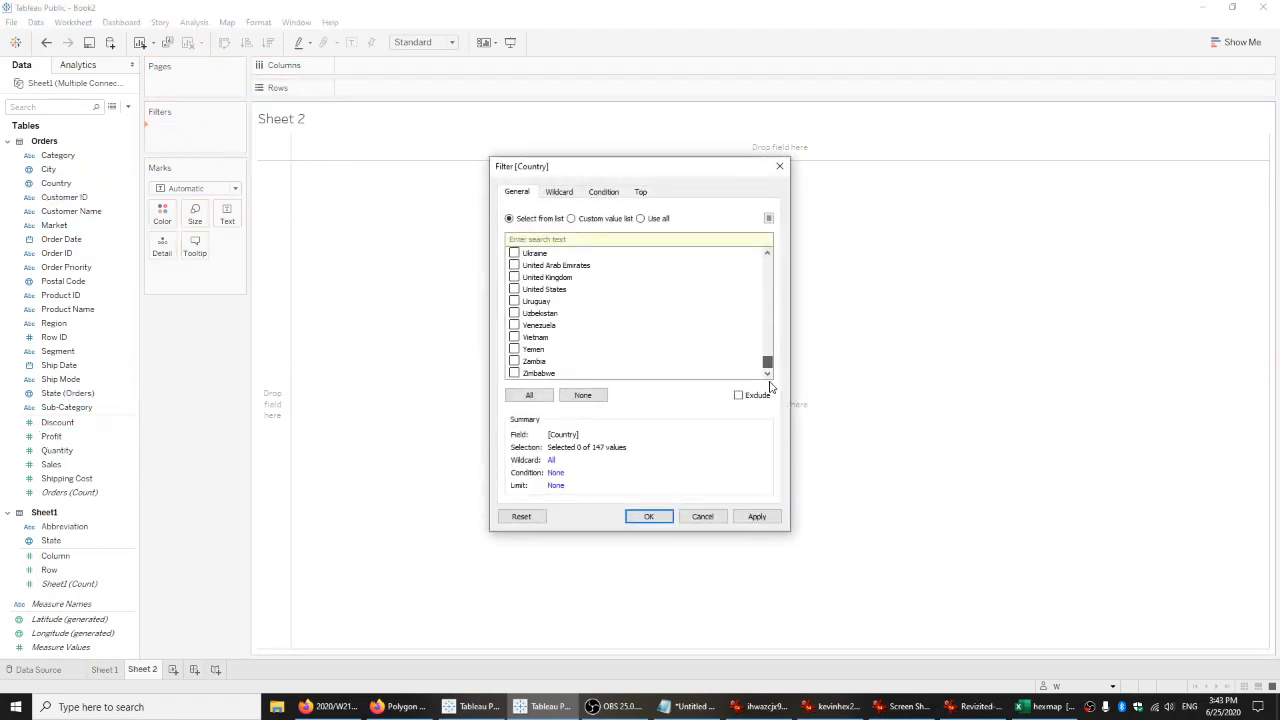
click(514, 289)
click(648, 516)
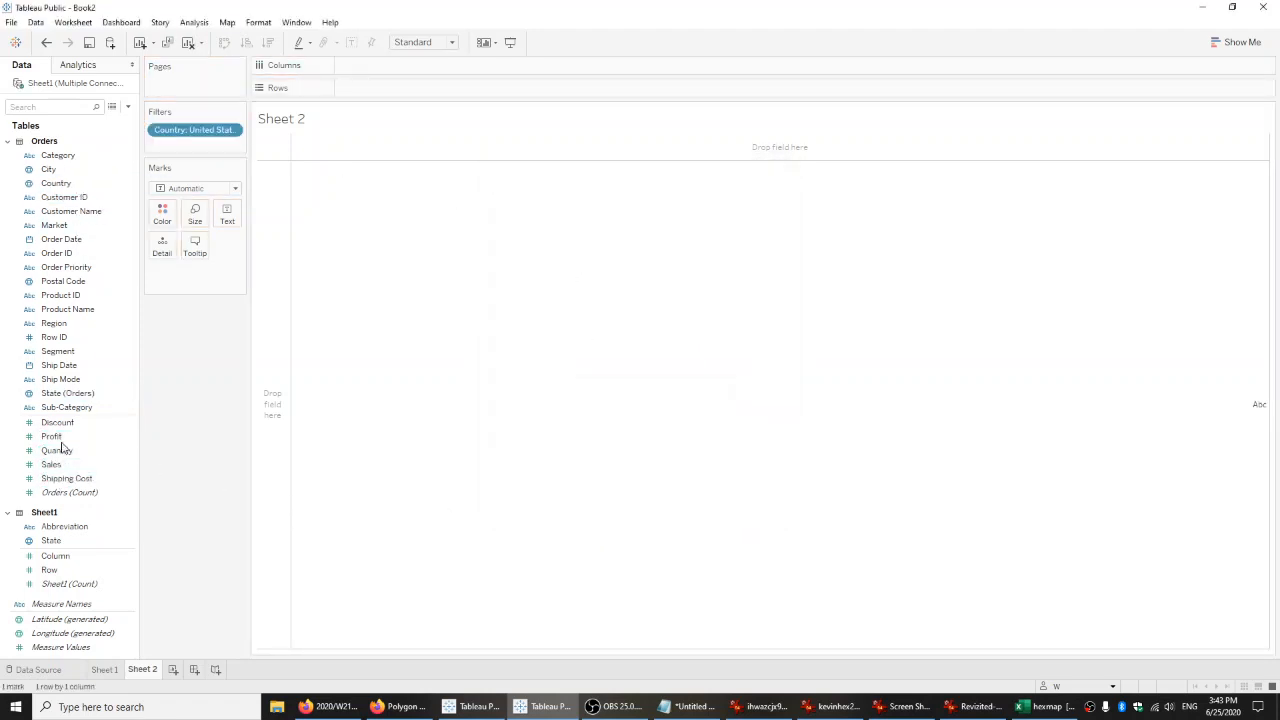
List the State (Orders) members as rows and show Profit as text for each state.
drag(67, 393, 380, 70)
click(632, 345)
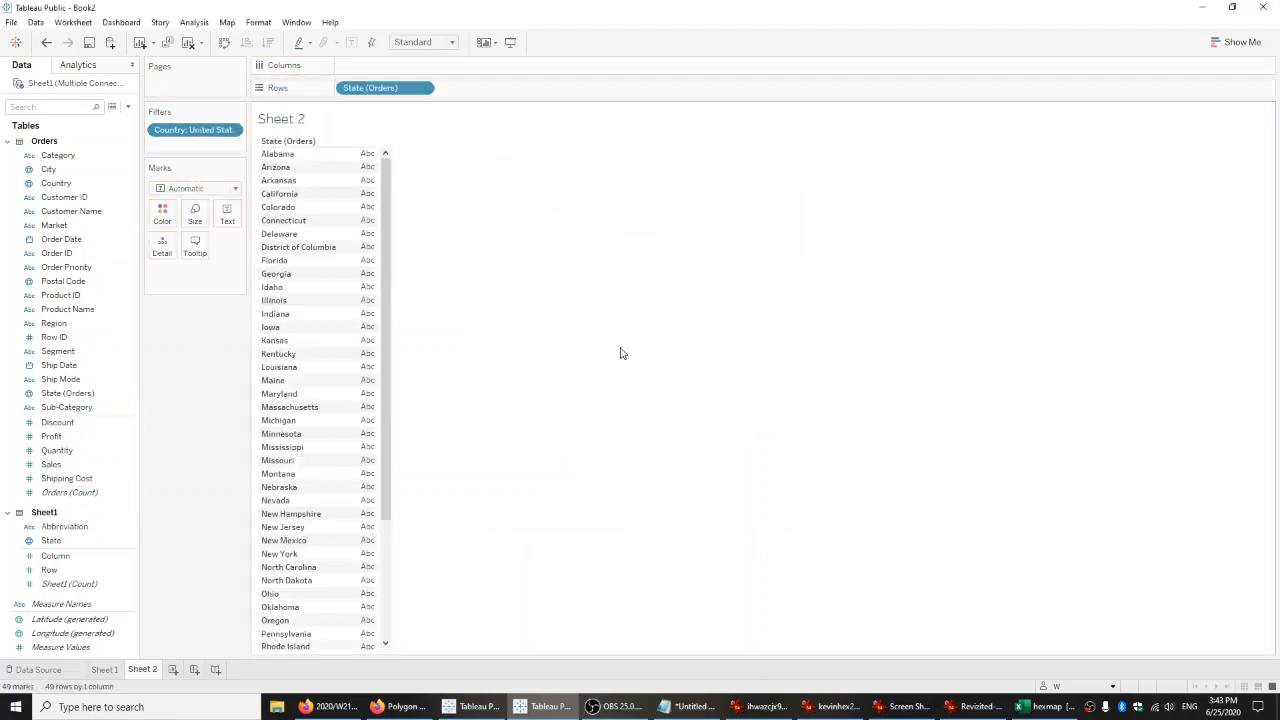
scroll(393, 268, down, 5)
scroll(393, 268, up, 5)
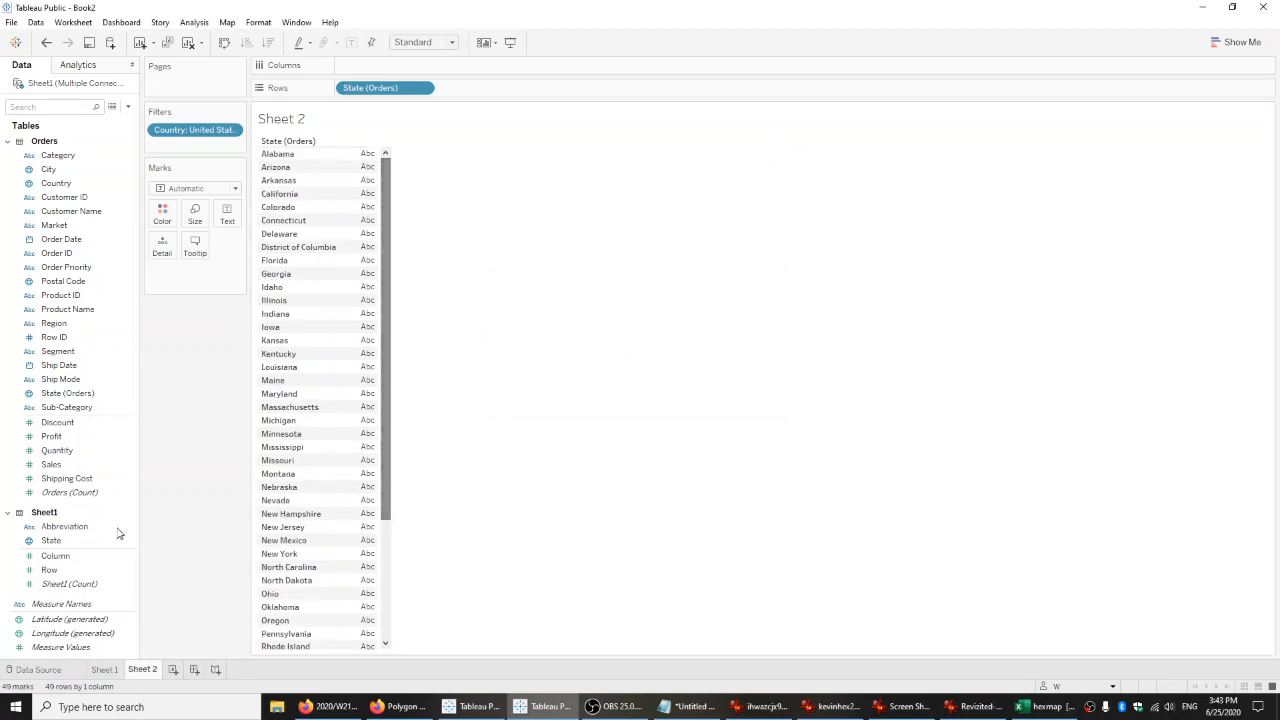
drag(52, 436, 227, 214)
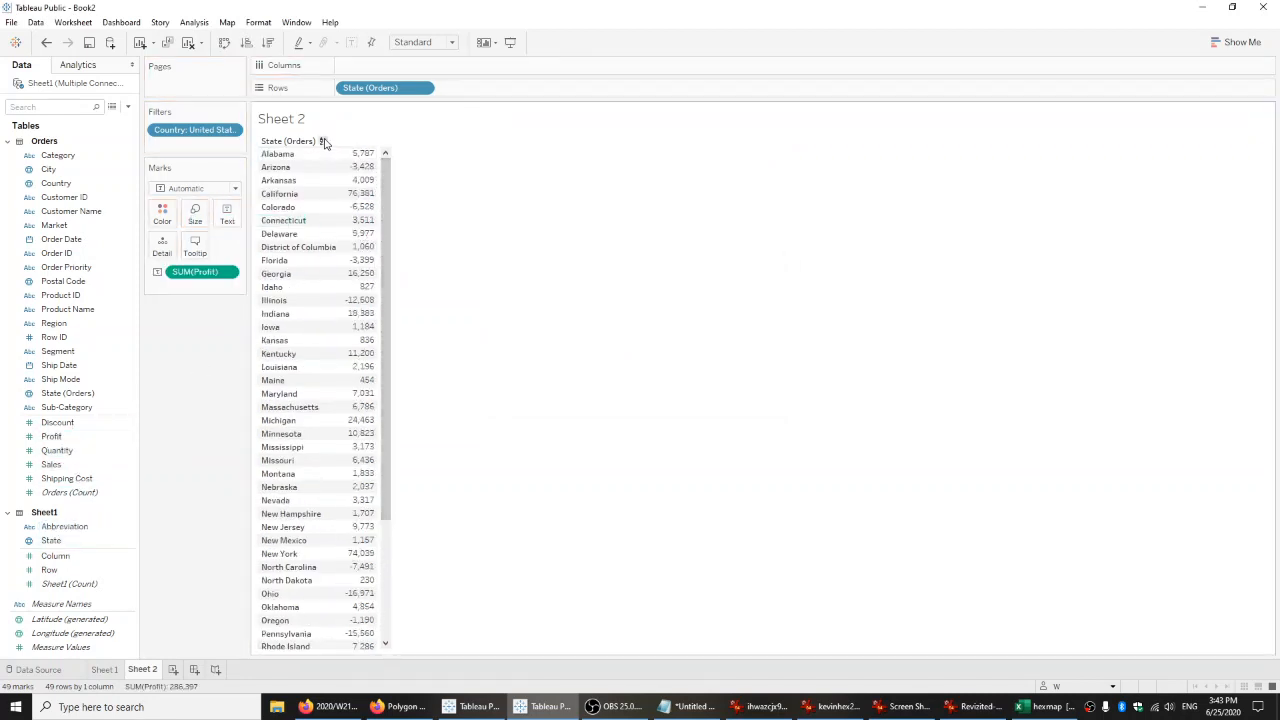
Sort the states by Profit in descending order, widen the profit column and review the list from highest to lowest.
click(321, 141)
click(322, 141)
mouse_move(362, 189)
click(470, 189)
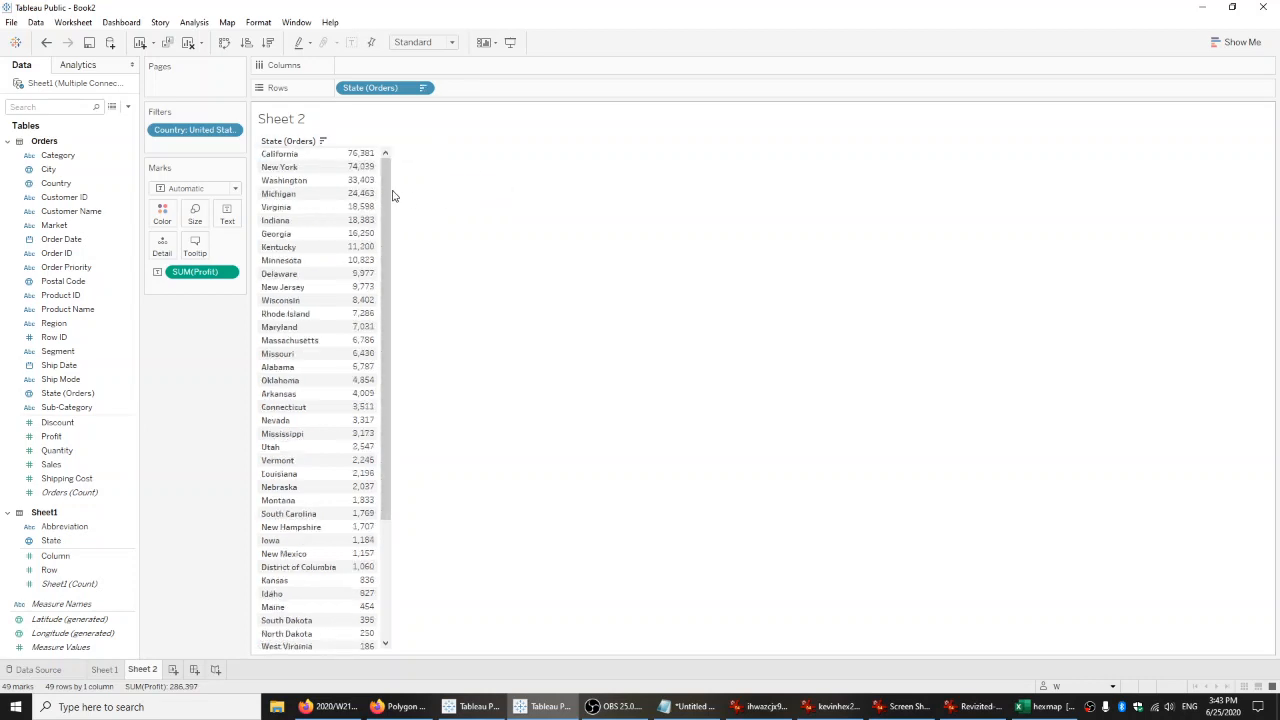
drag(380, 193, 456, 196)
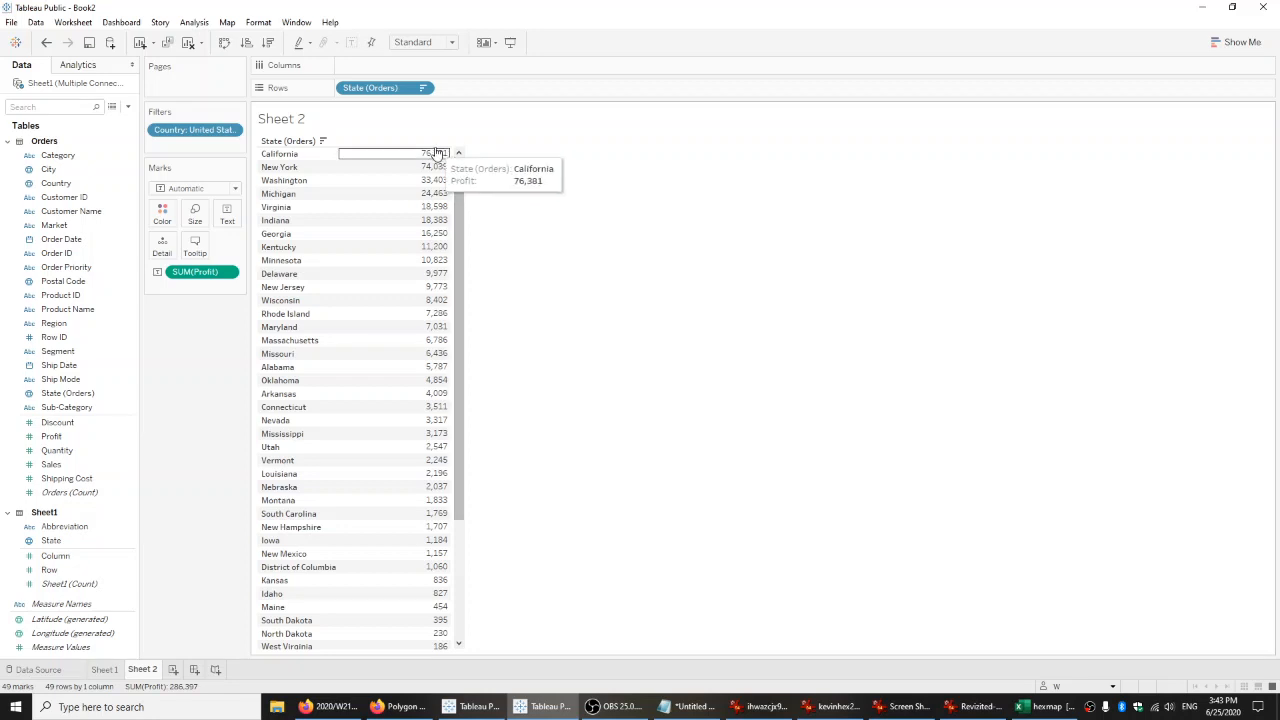
drag(456, 207, 458, 528)
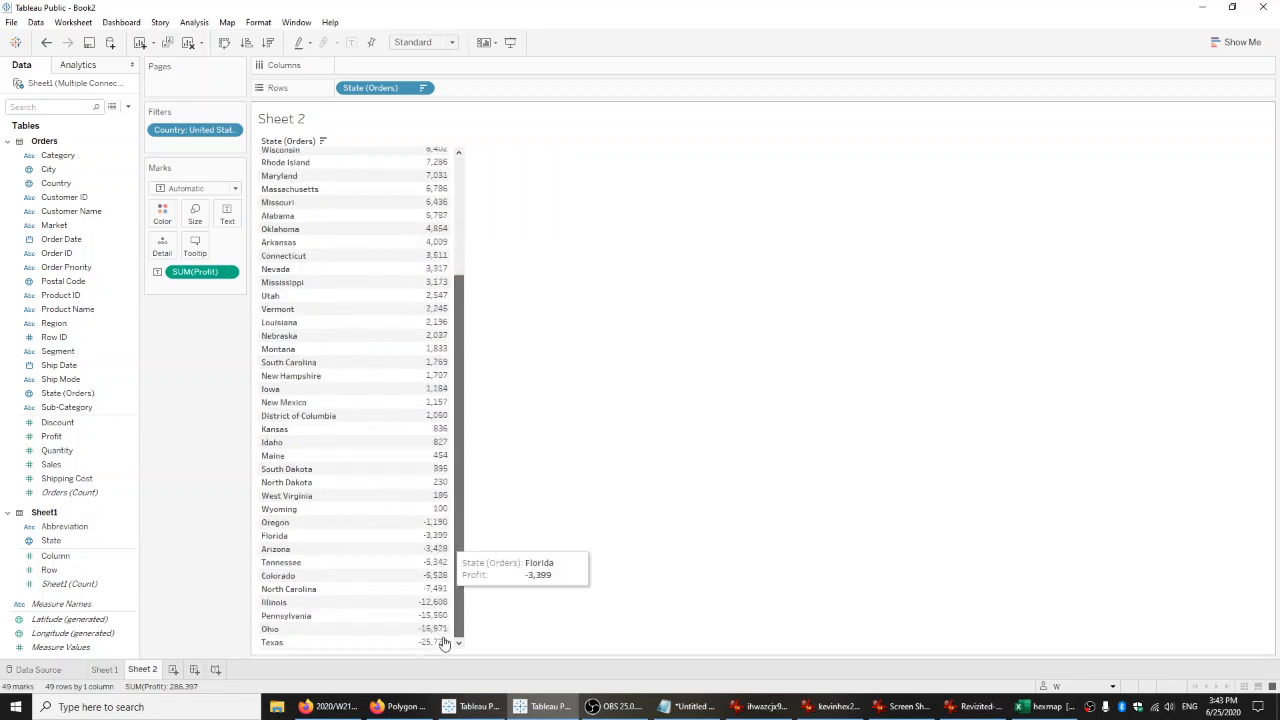
drag(458, 602, 472, 414)
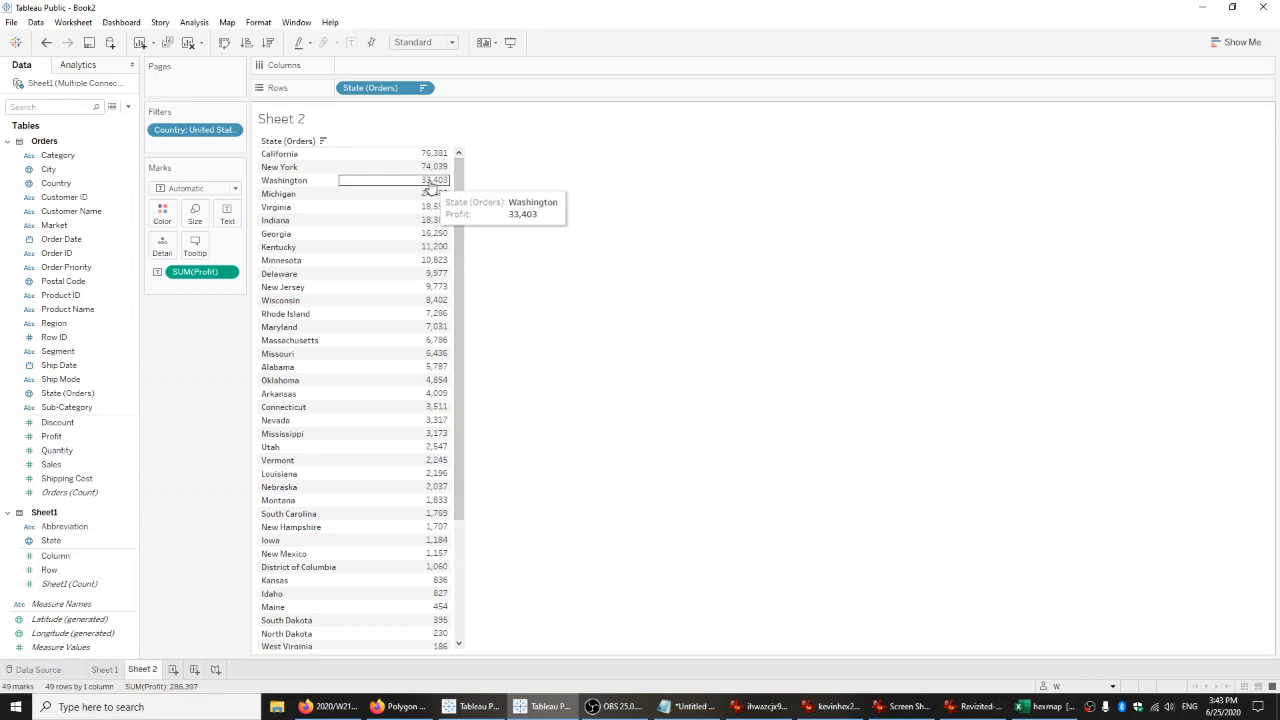
On Sheet 1, set a fixed end value of 50,000 for the Profit color range in the advanced color settings.
click(105, 669)
click(162, 212)
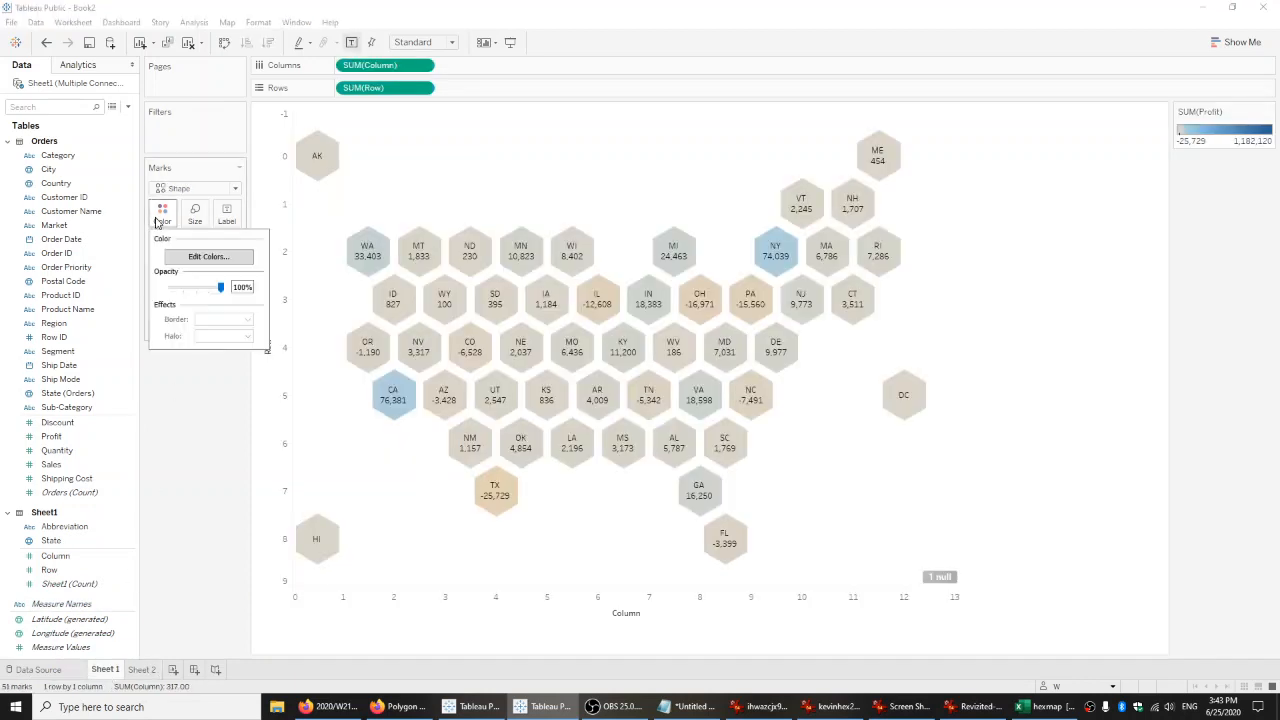
click(194, 257)
click(742, 398)
click(604, 422)
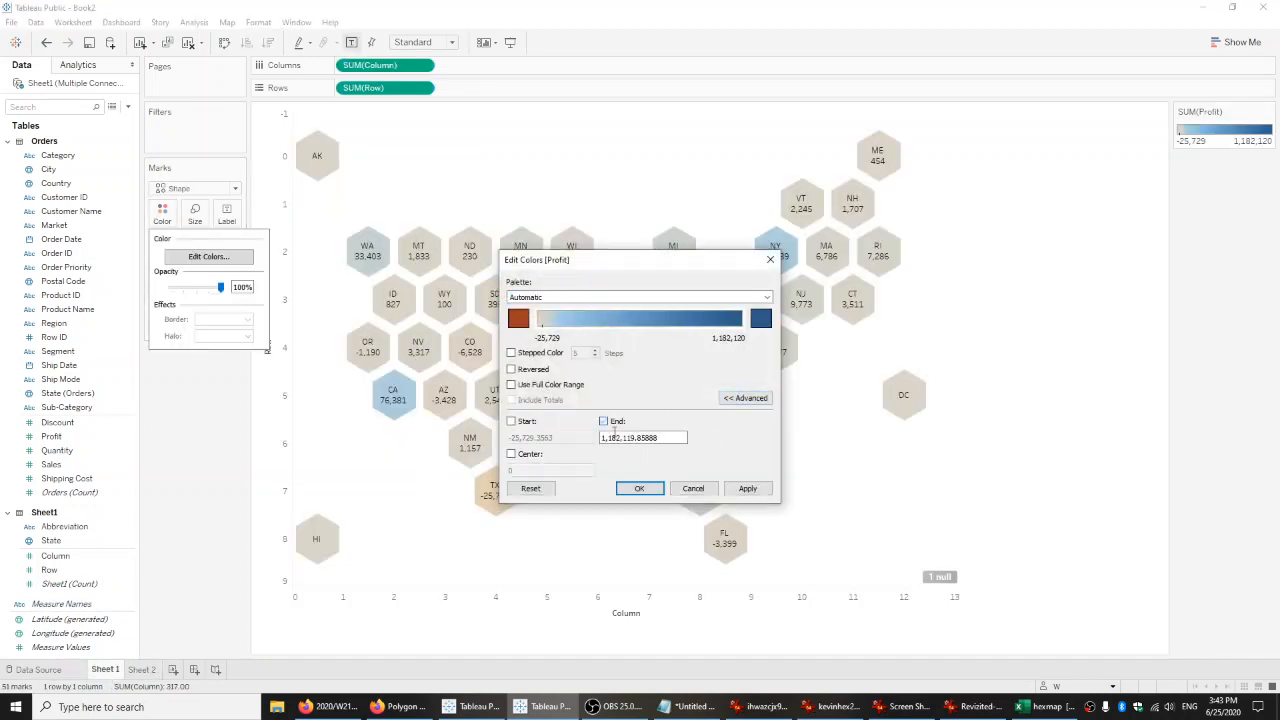
drag(686, 437, 528, 432)
text(50000)
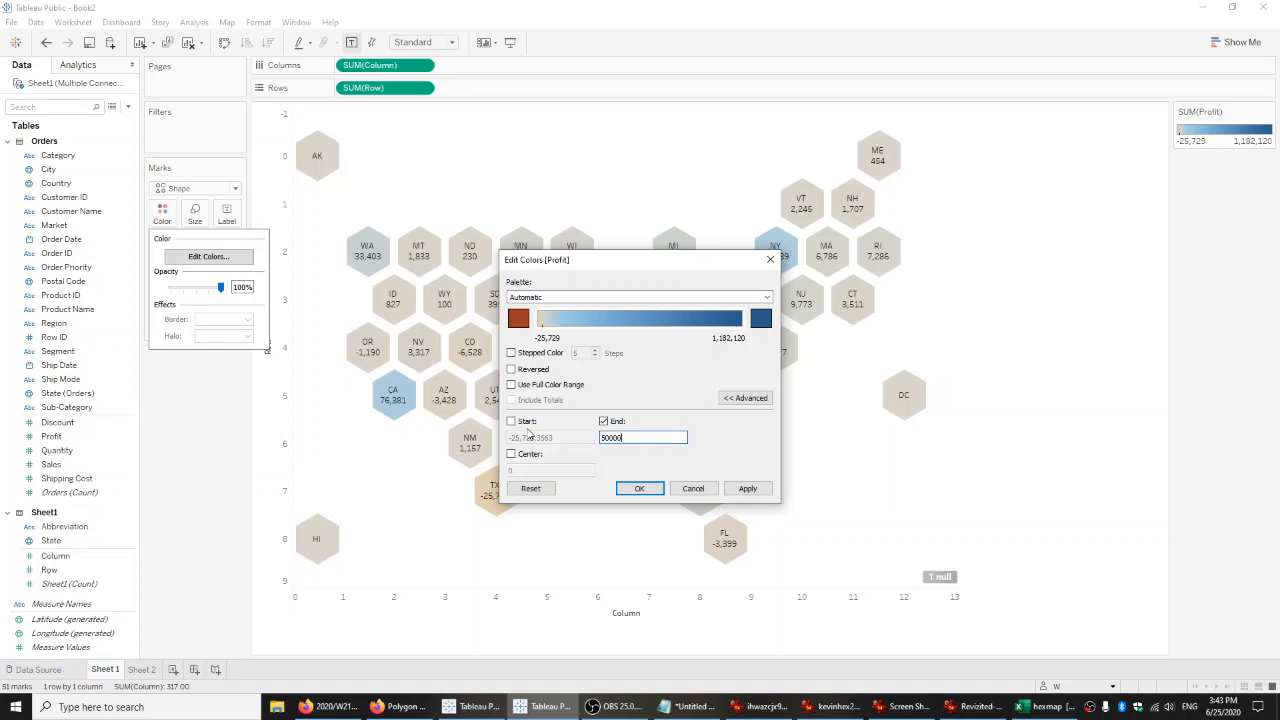
text(,000)
click(748, 489)
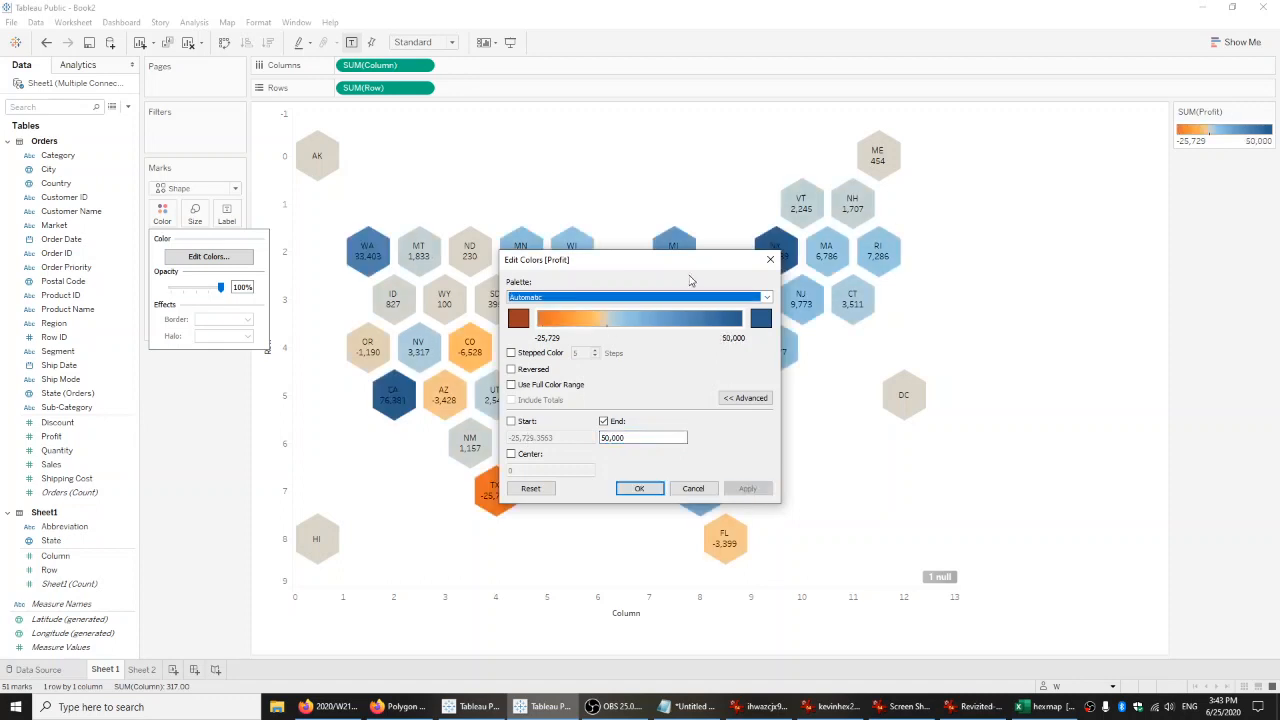
drag(690, 270, 1130, 228)
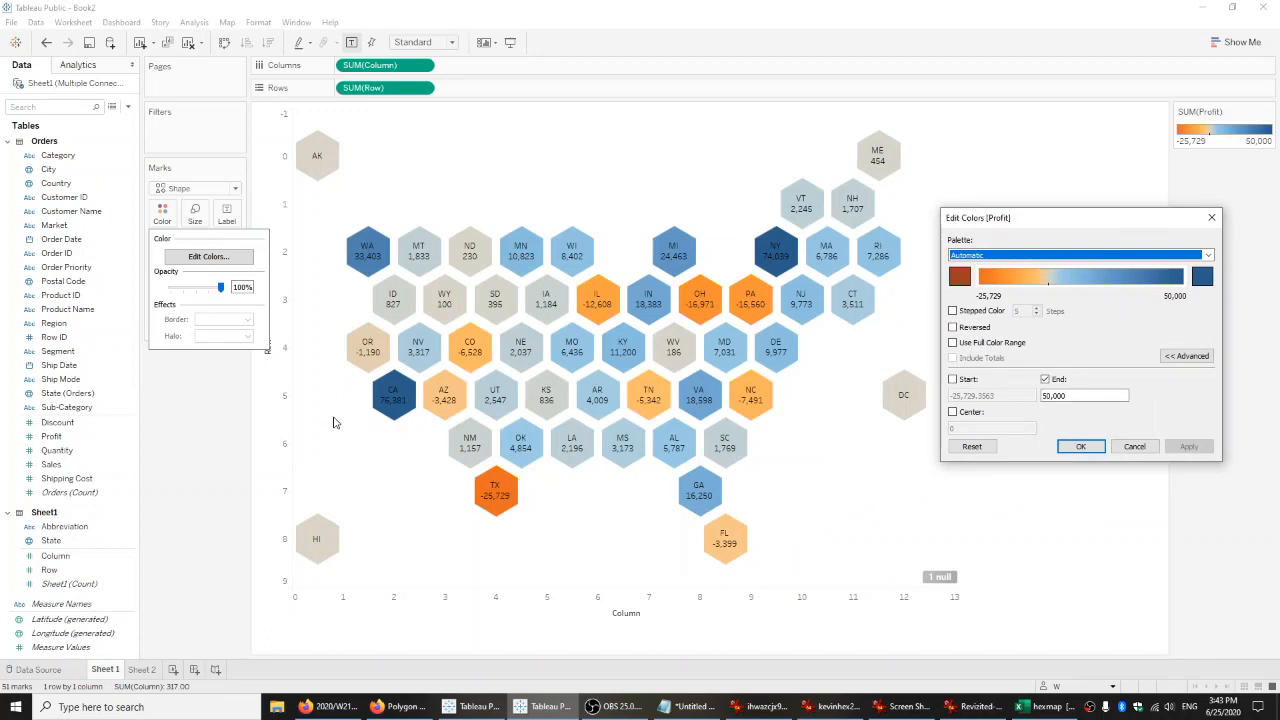
click(1080, 446)
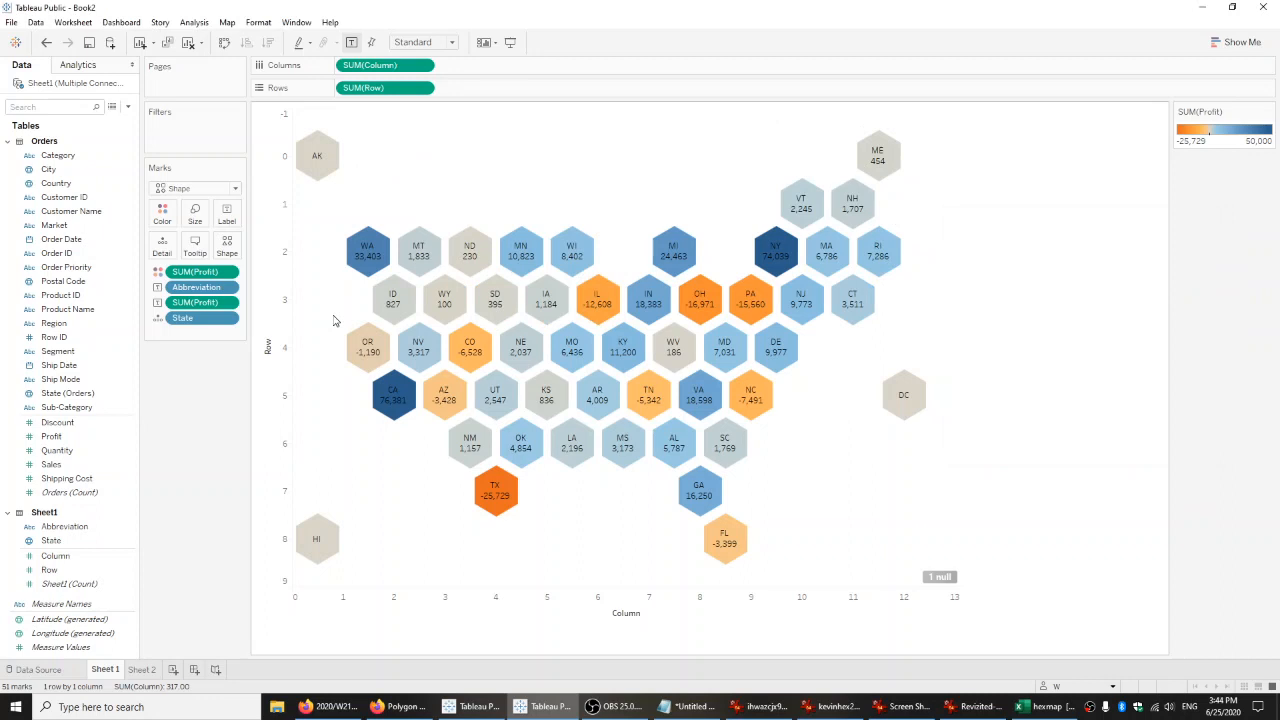
Try an end value of 20,000 for the hexagons' Profit color range.
click(162, 213)
click(208, 256)
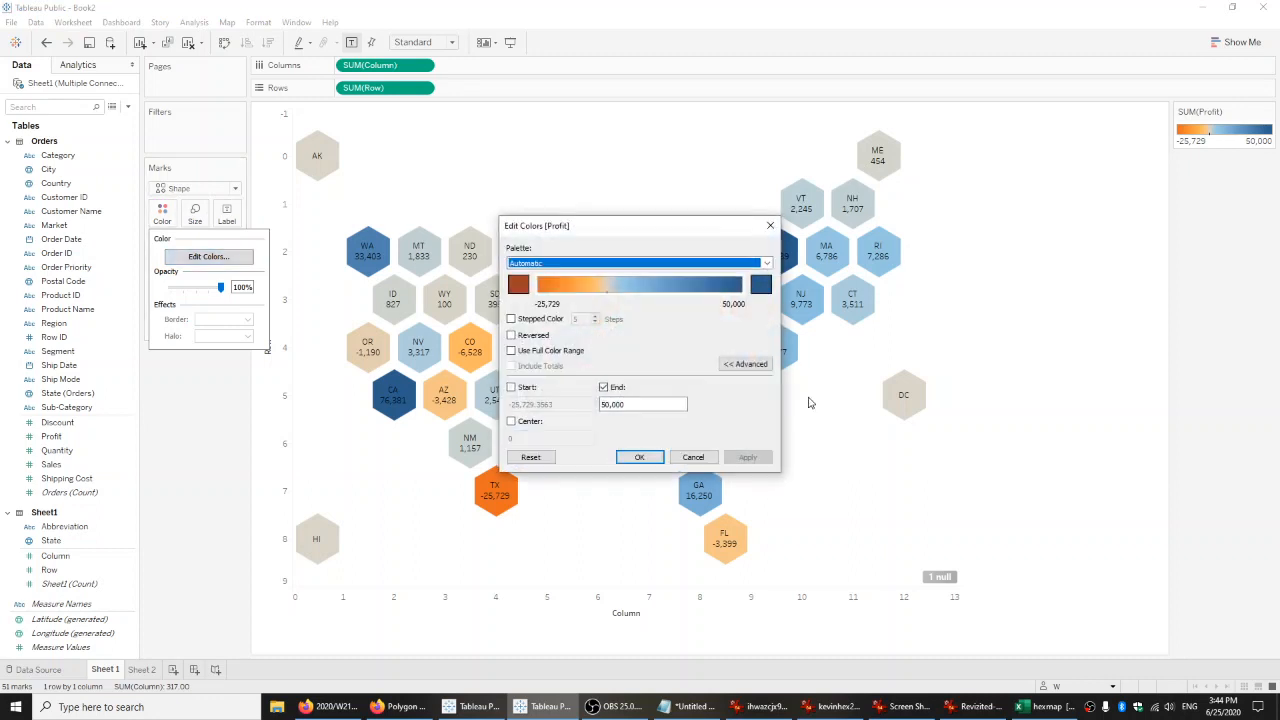
drag(663, 226, 1166, 198)
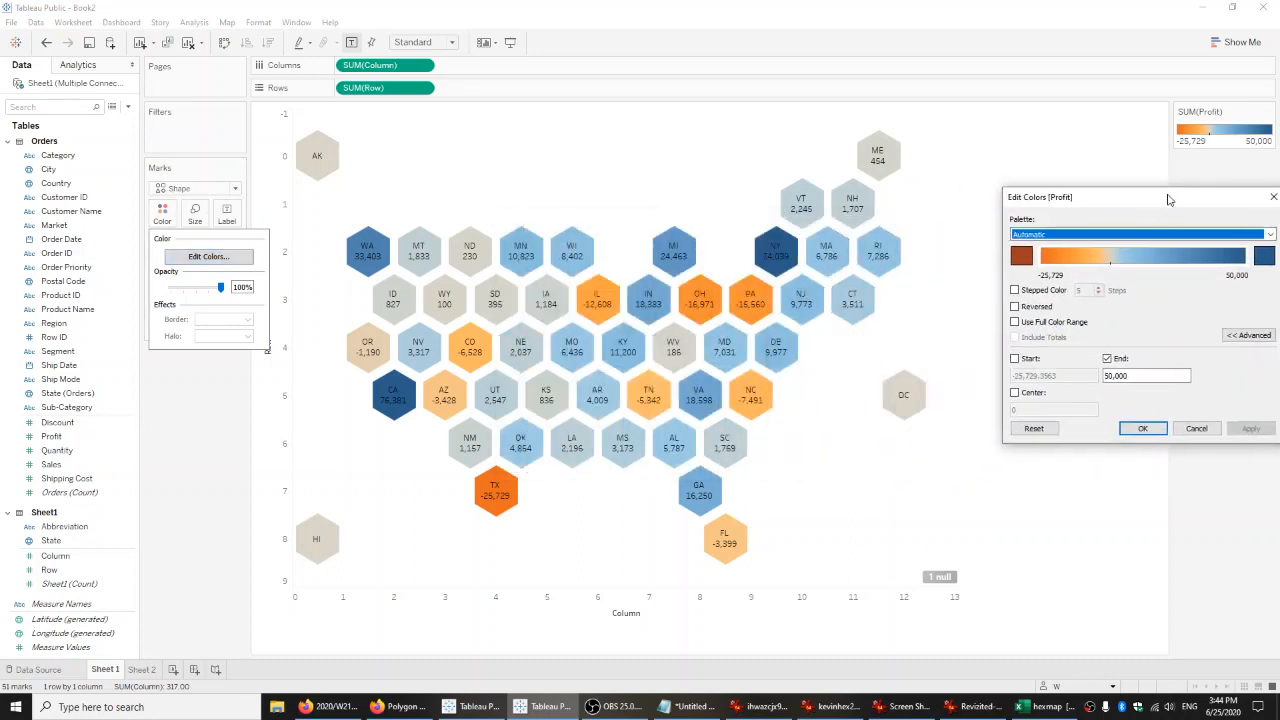
drag(1150, 375, 1074, 376)
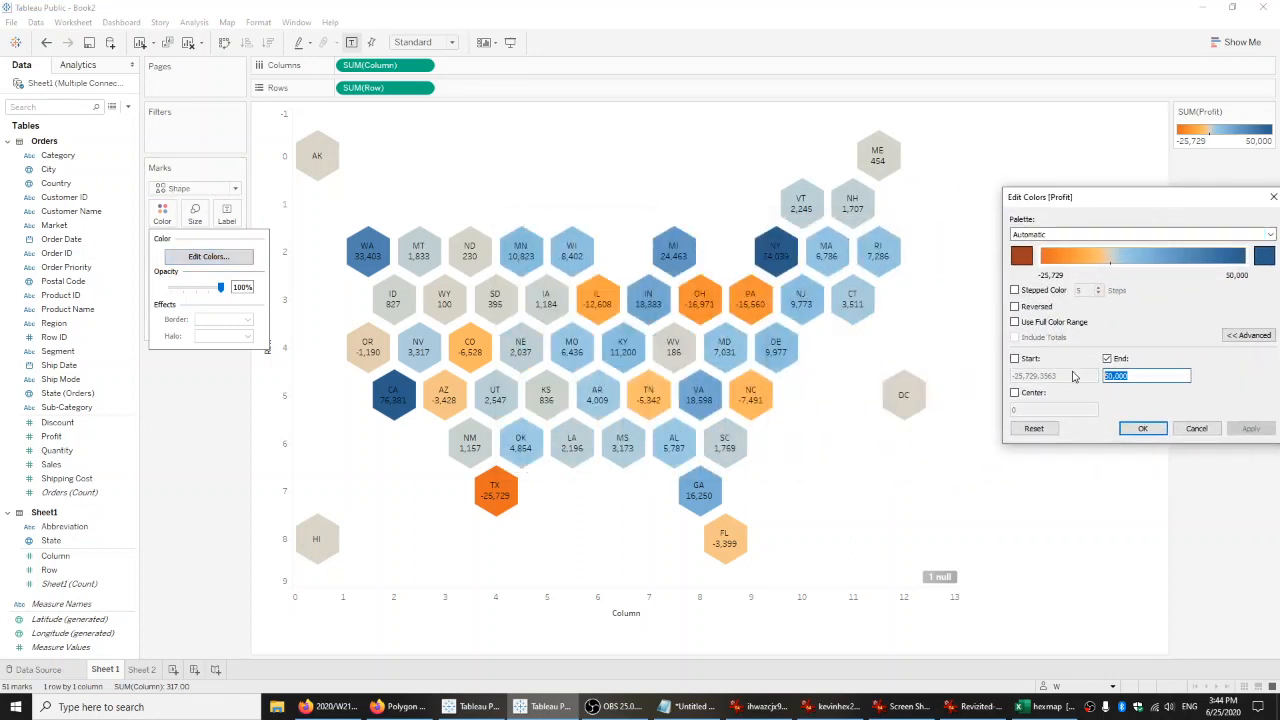
text(20,)
text(000)
click(1242, 428)
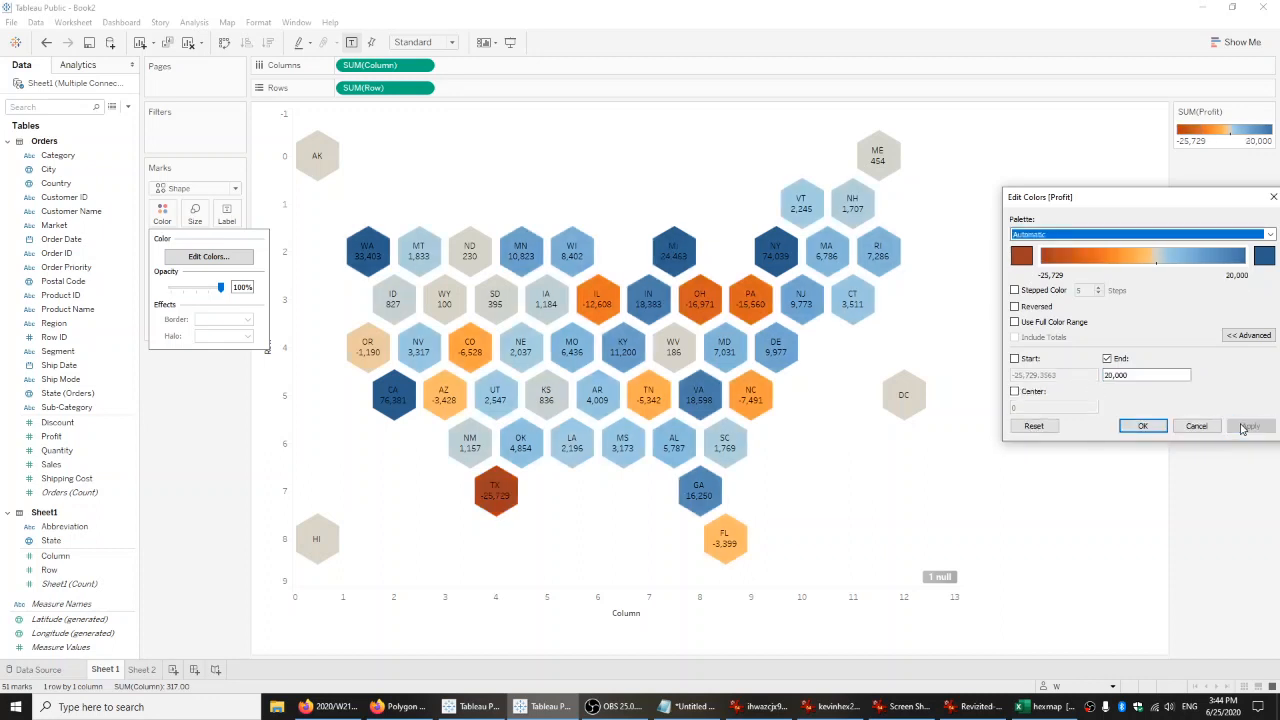
click(1143, 427)
Restore the end value of the Profit color range to 50,000 and apply it to the hexagons.
mouse_move(896, 412)
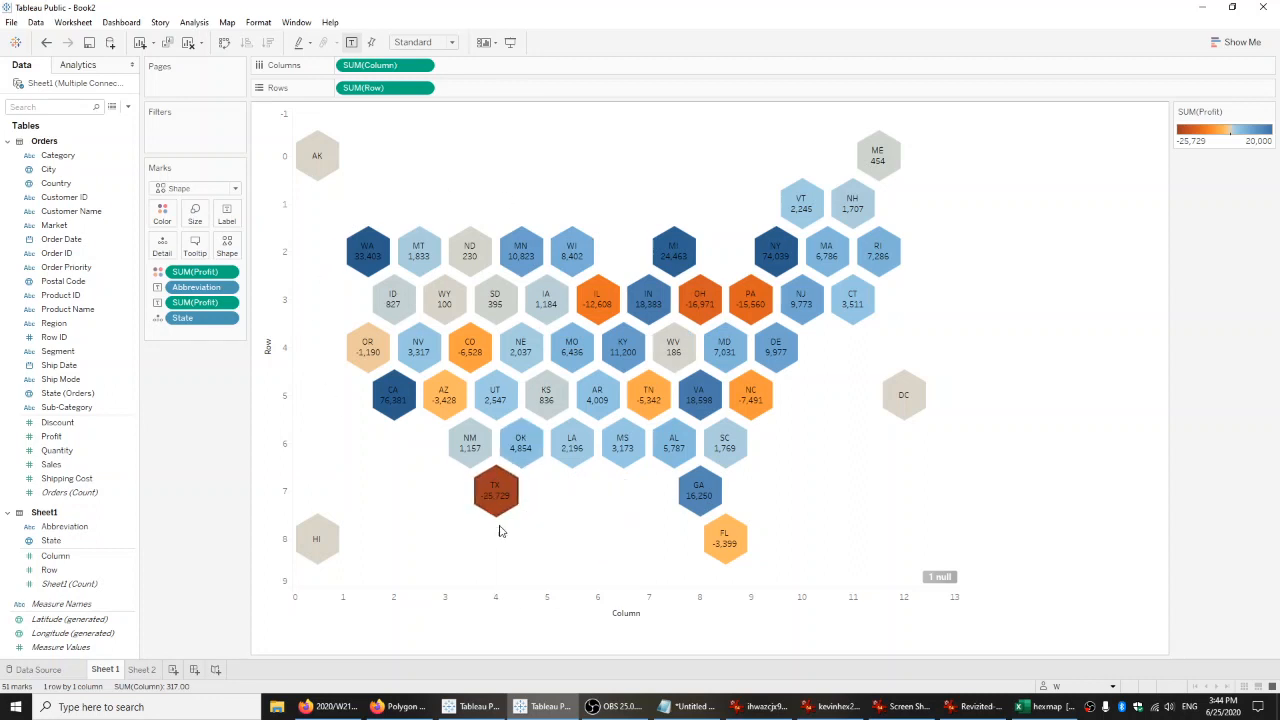
mouse_move(528, 498)
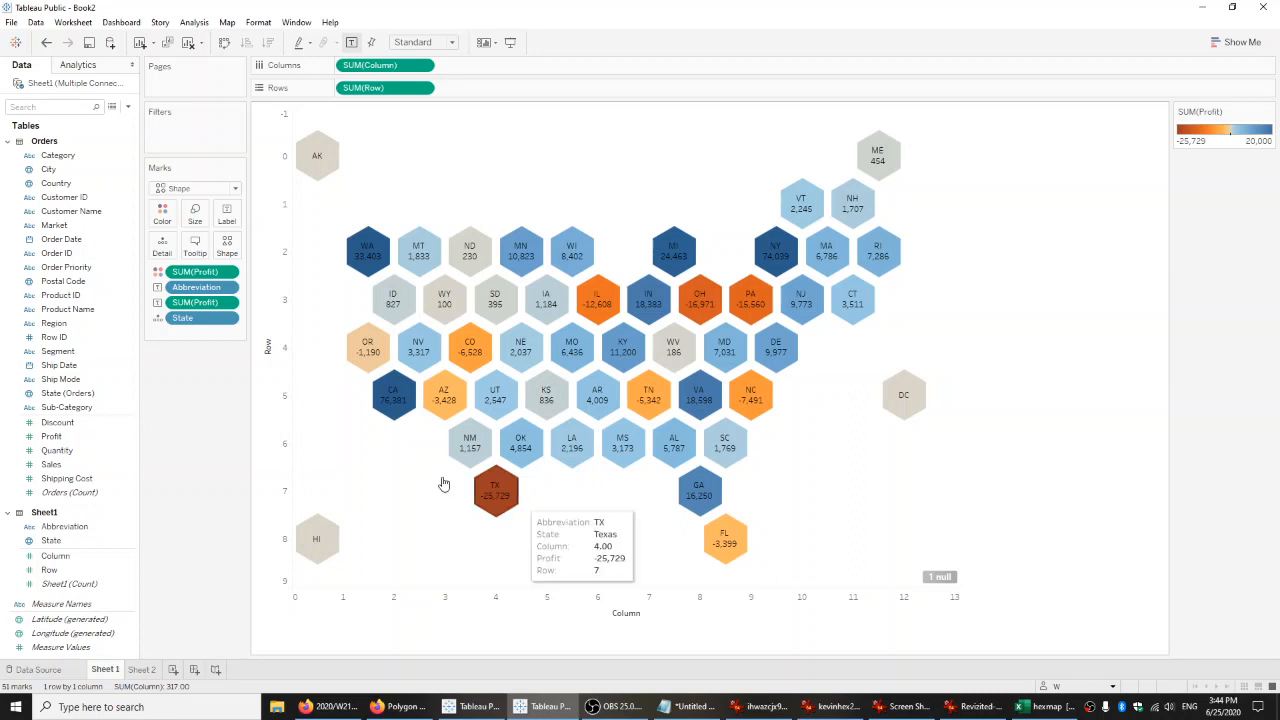
mouse_move(380, 428)
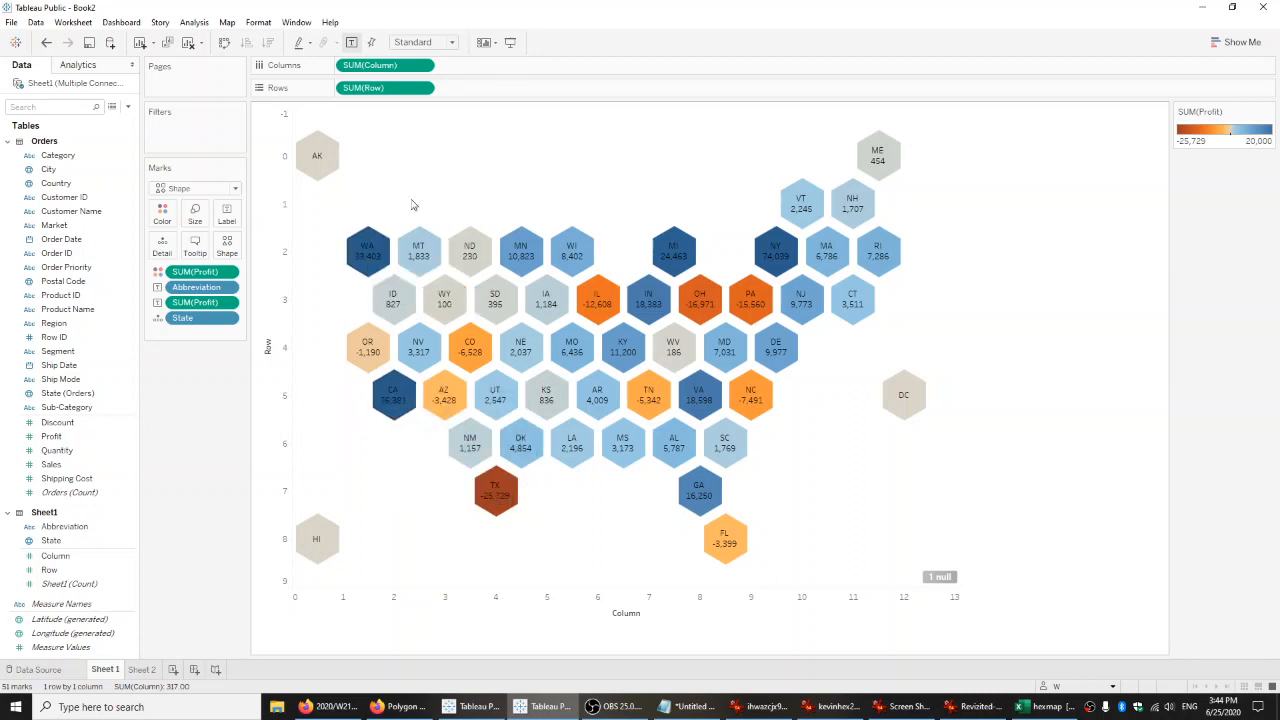
mouse_move(795, 225)
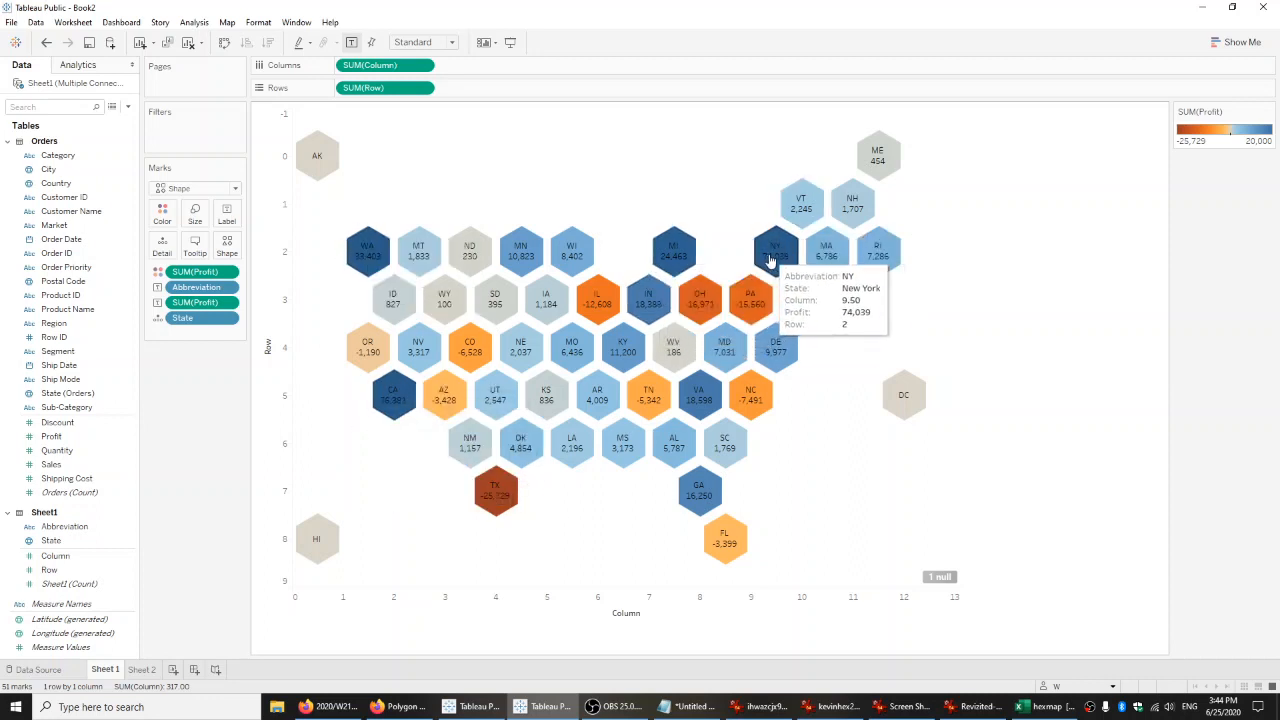
click(162, 213)
click(208, 256)
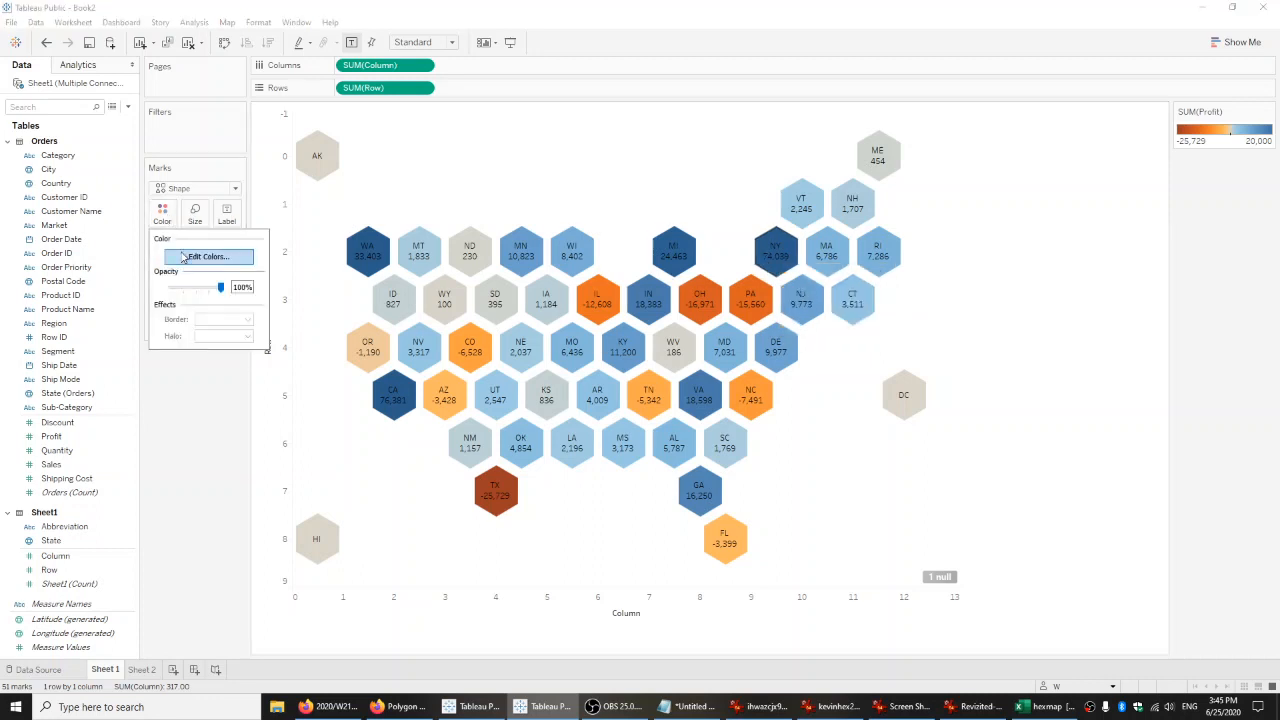
click(702, 458)
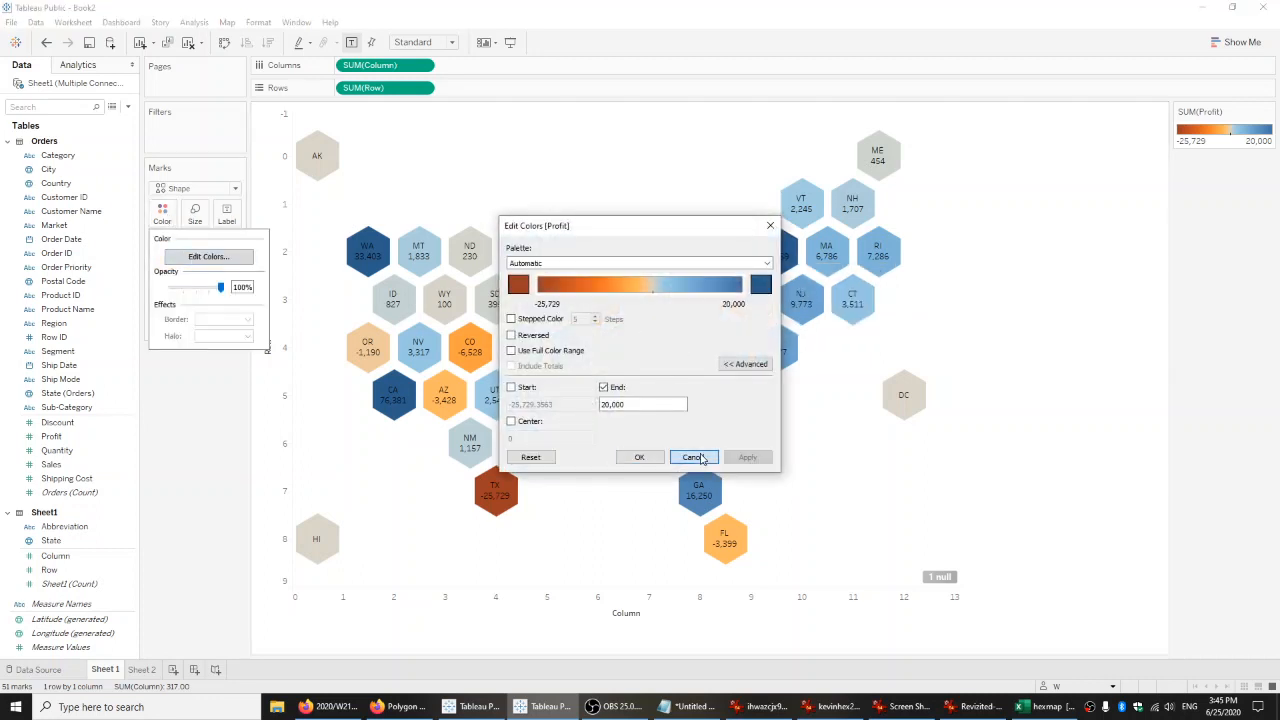
drag(671, 230, 1084, 276)
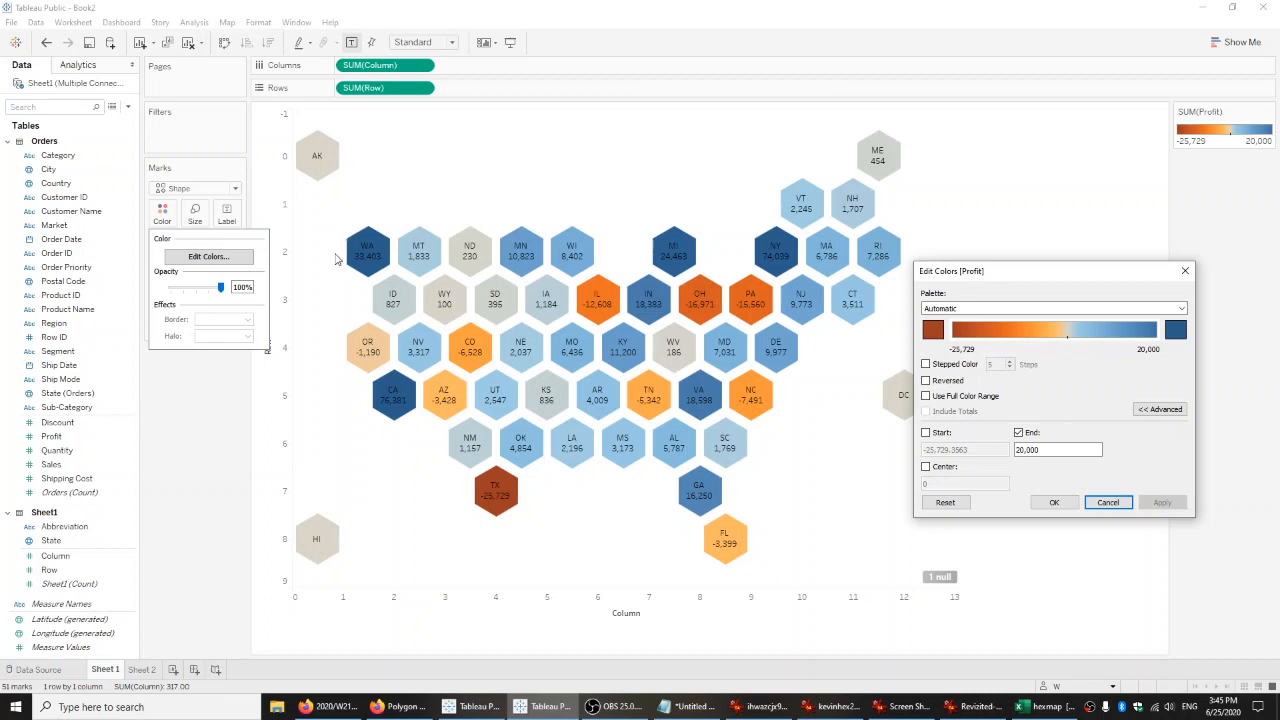
key(Tab)
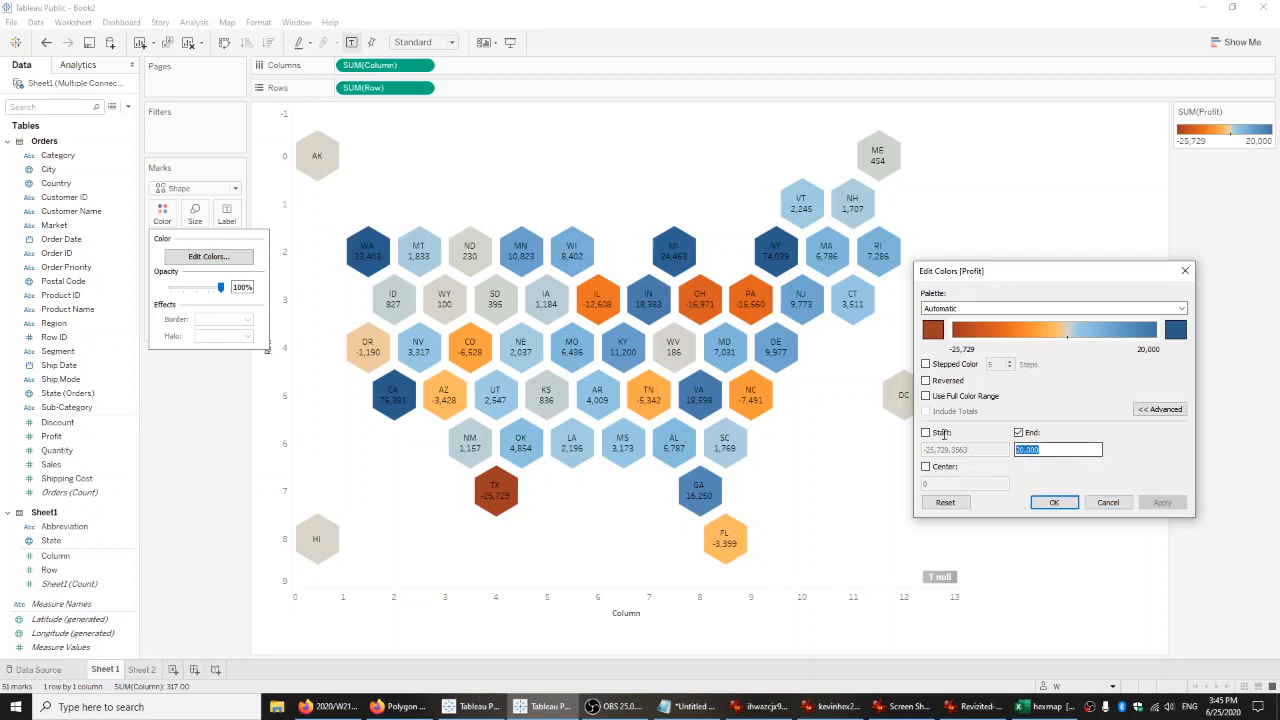
text(50)
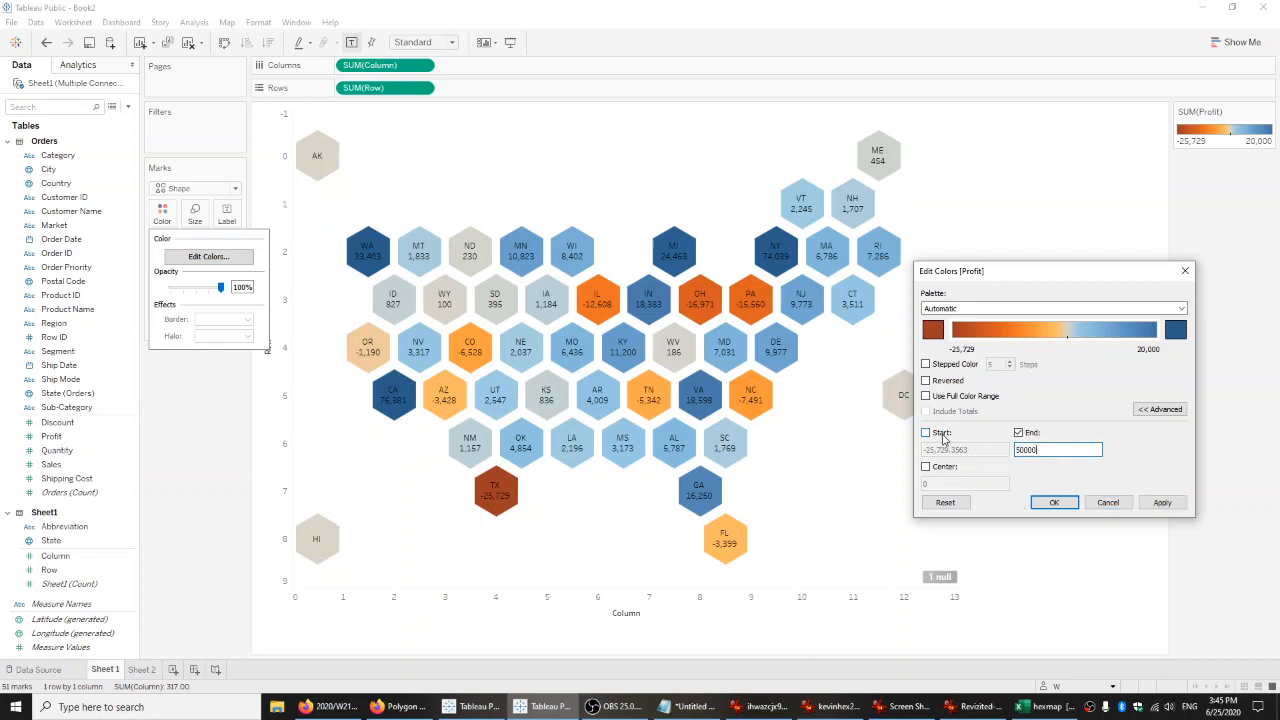
click(1162, 502)
click(1052, 500)
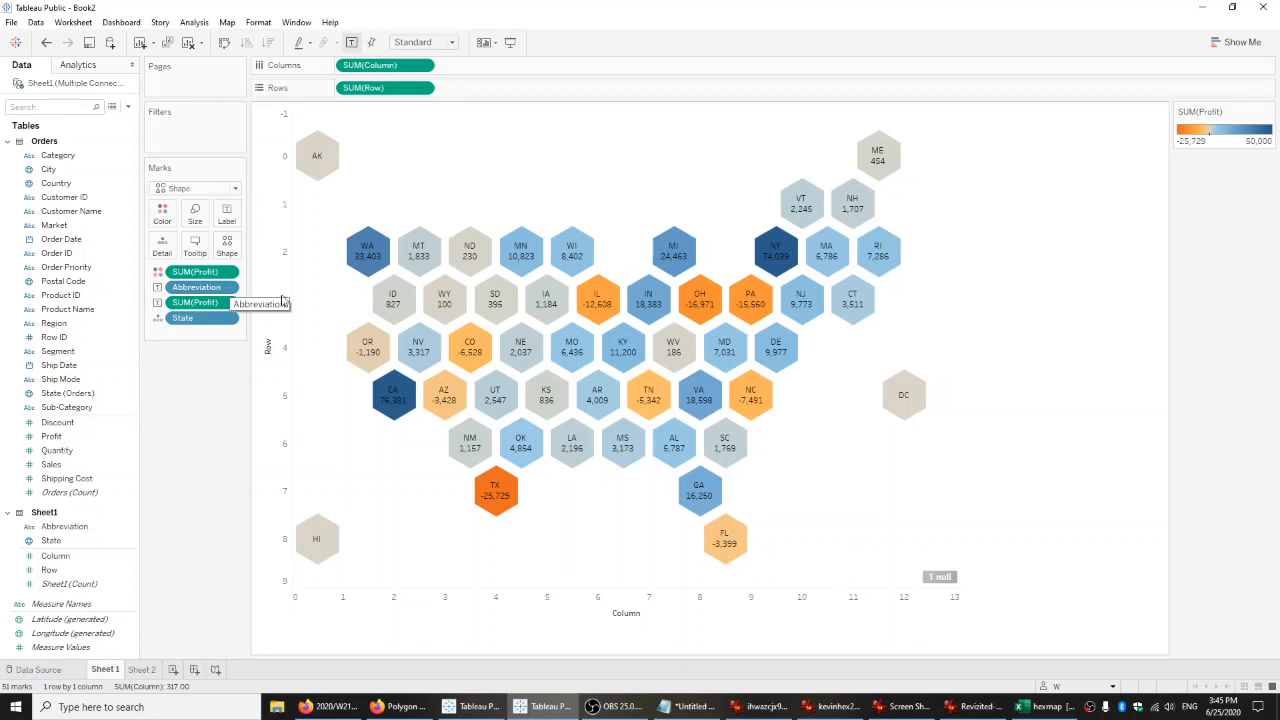
Format the Profit labels on the hexagons as Currency (Custom) with zero decimal places.
mouse_move(354, 262)
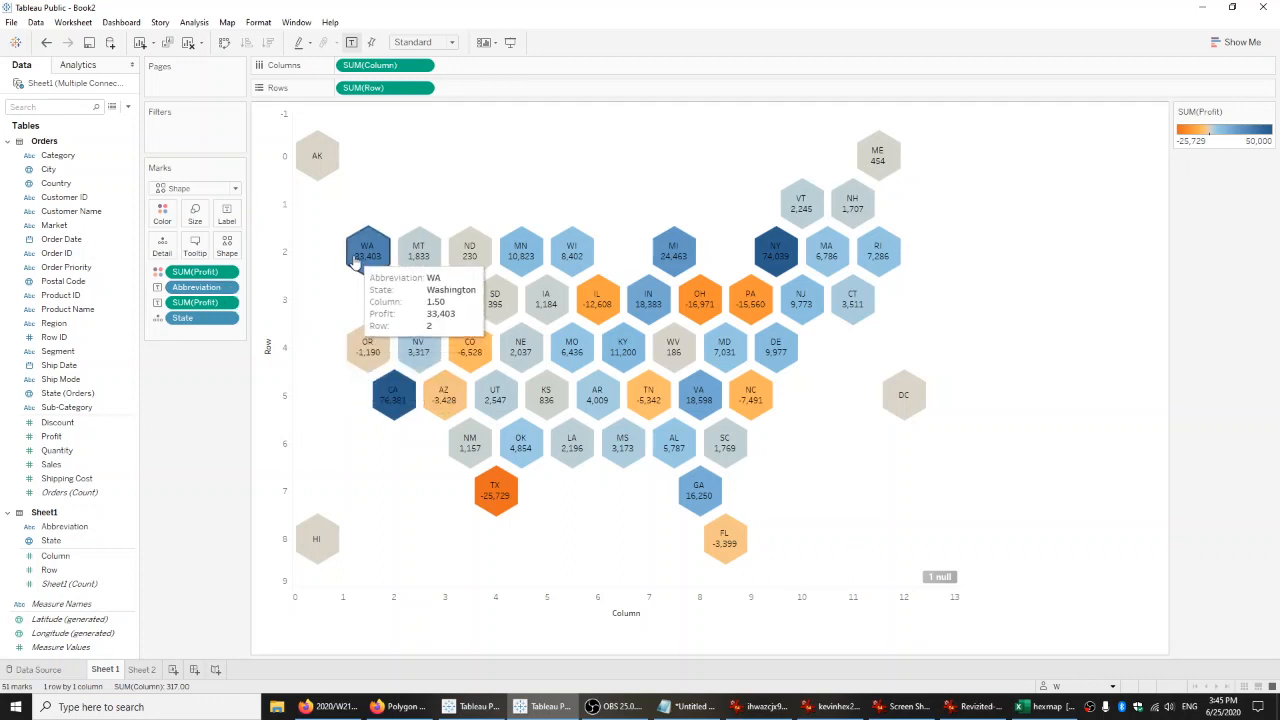
right_click(223, 305)
click(257, 353)
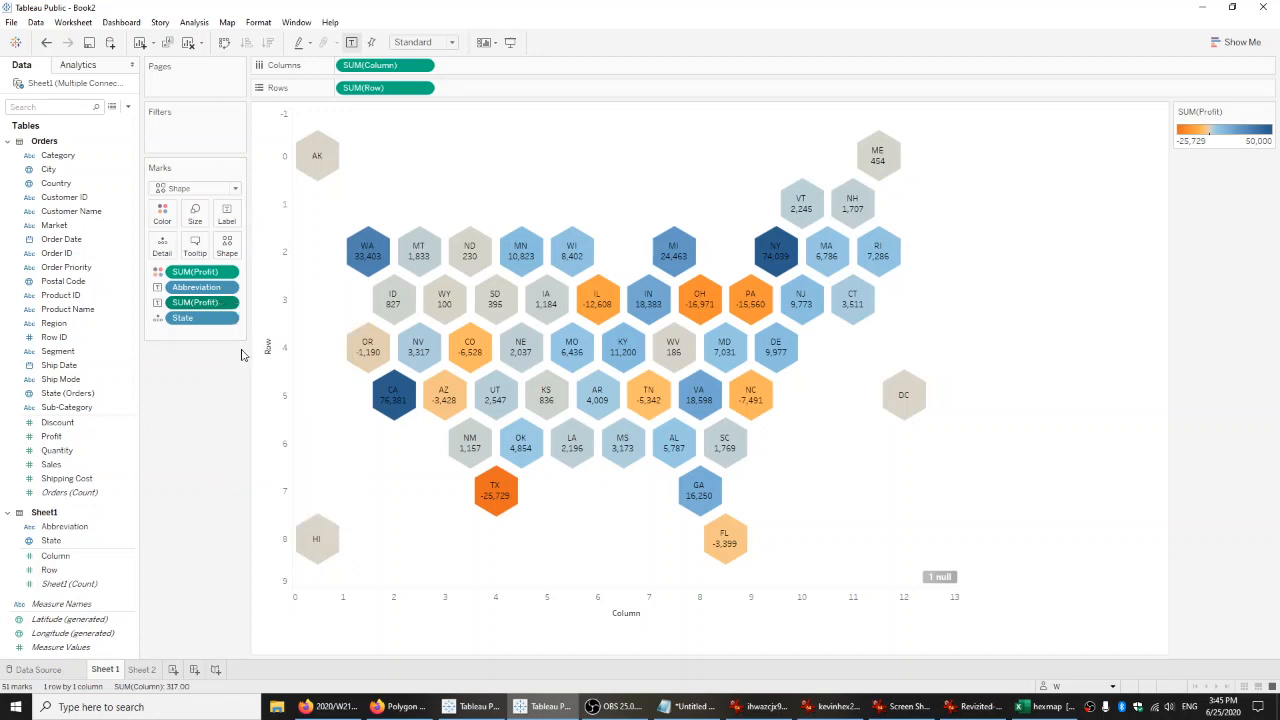
click(95, 188)
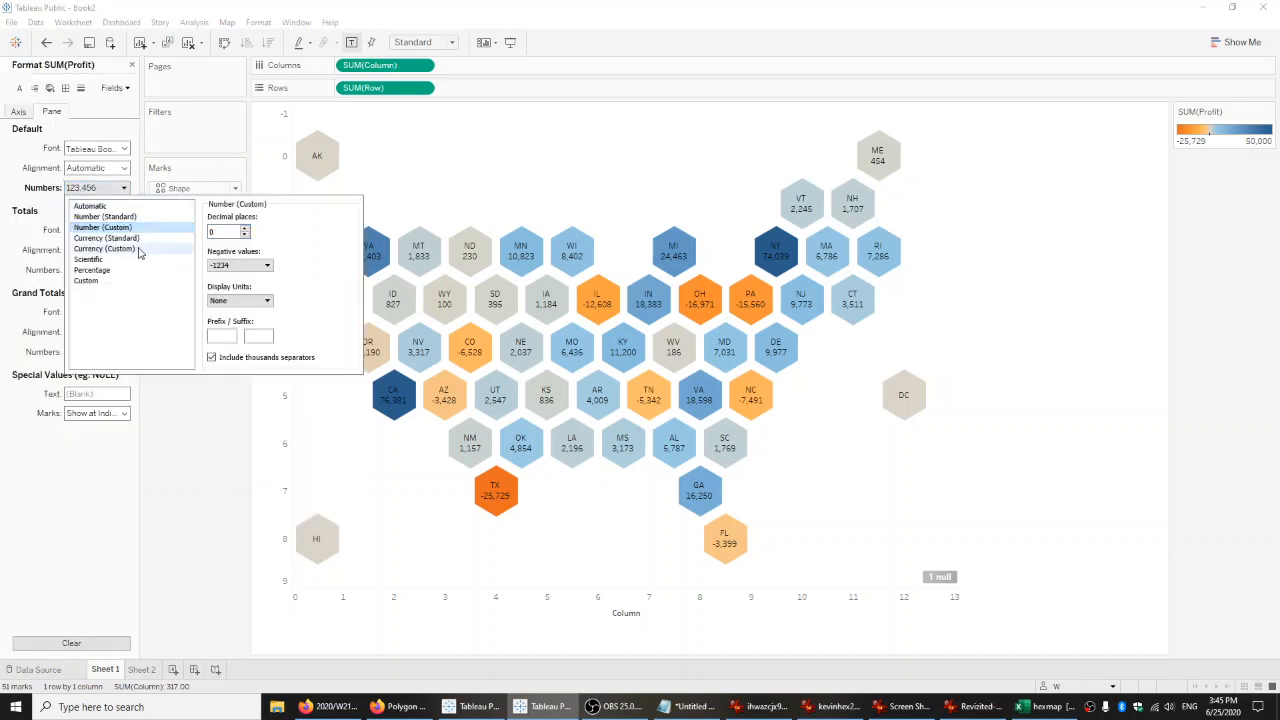
click(104, 248)
click(245, 235)
click(245, 235)
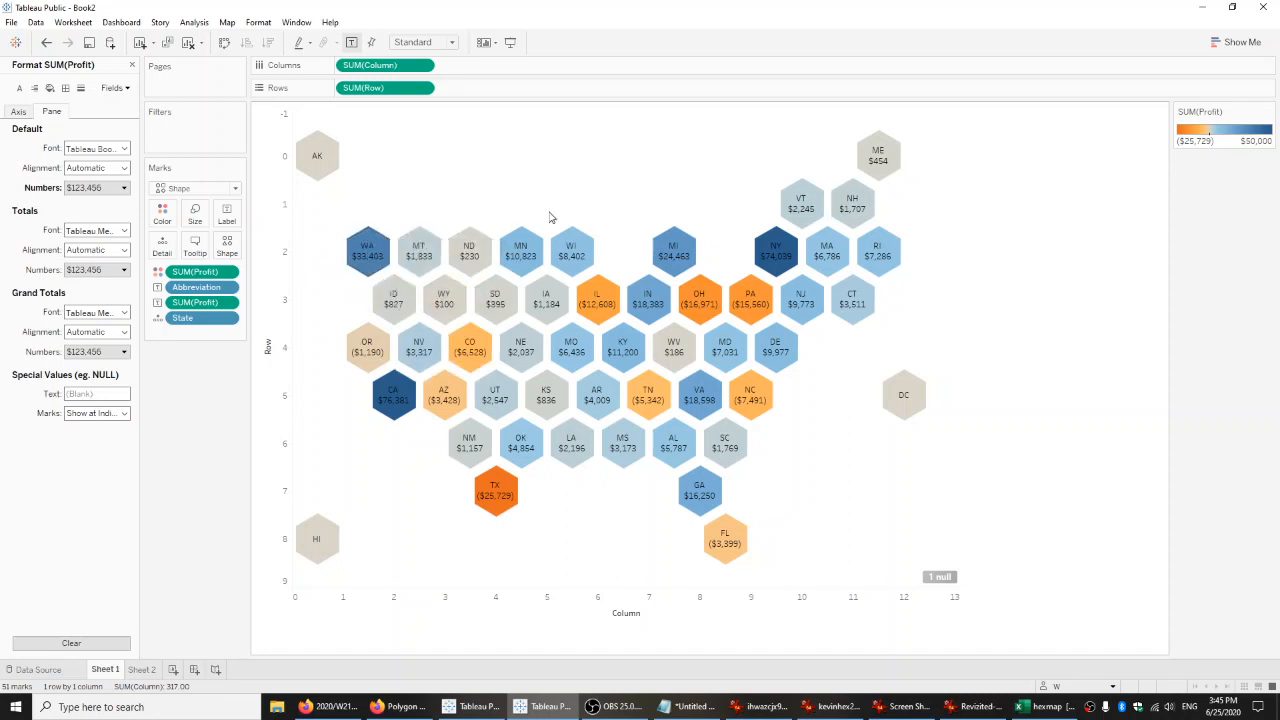
mouse_move(352, 262)
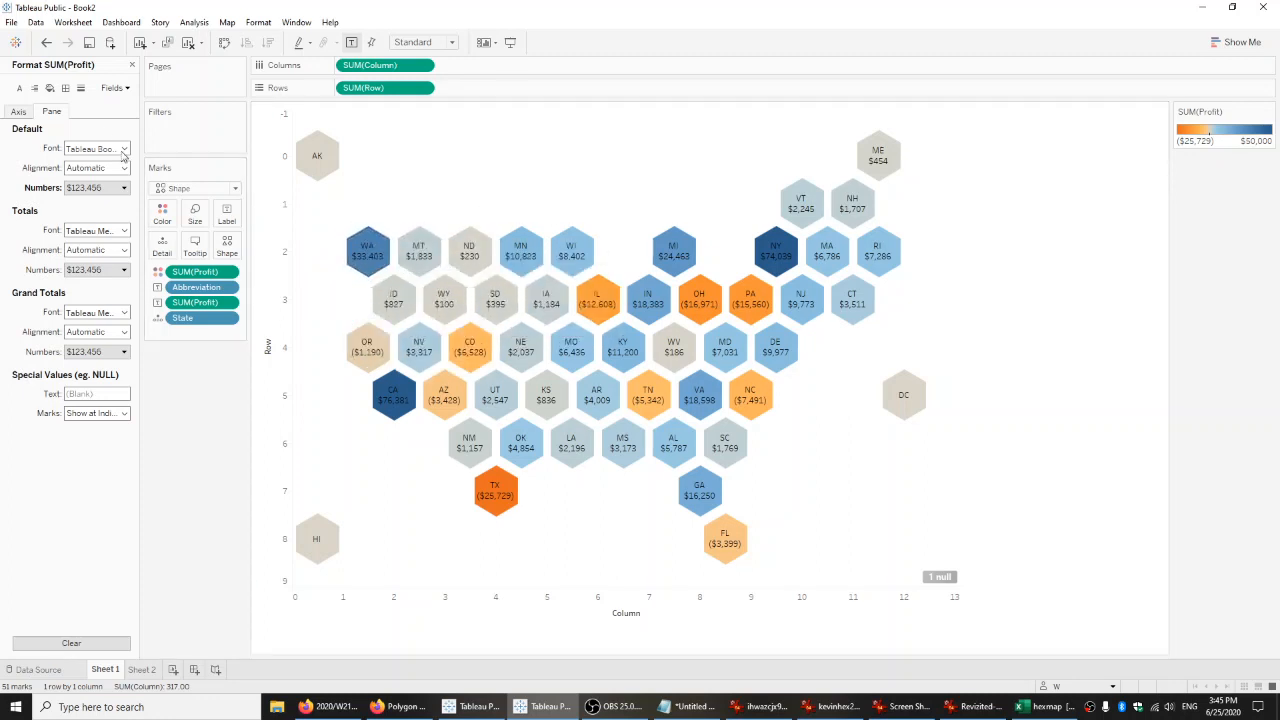
click(18, 111)
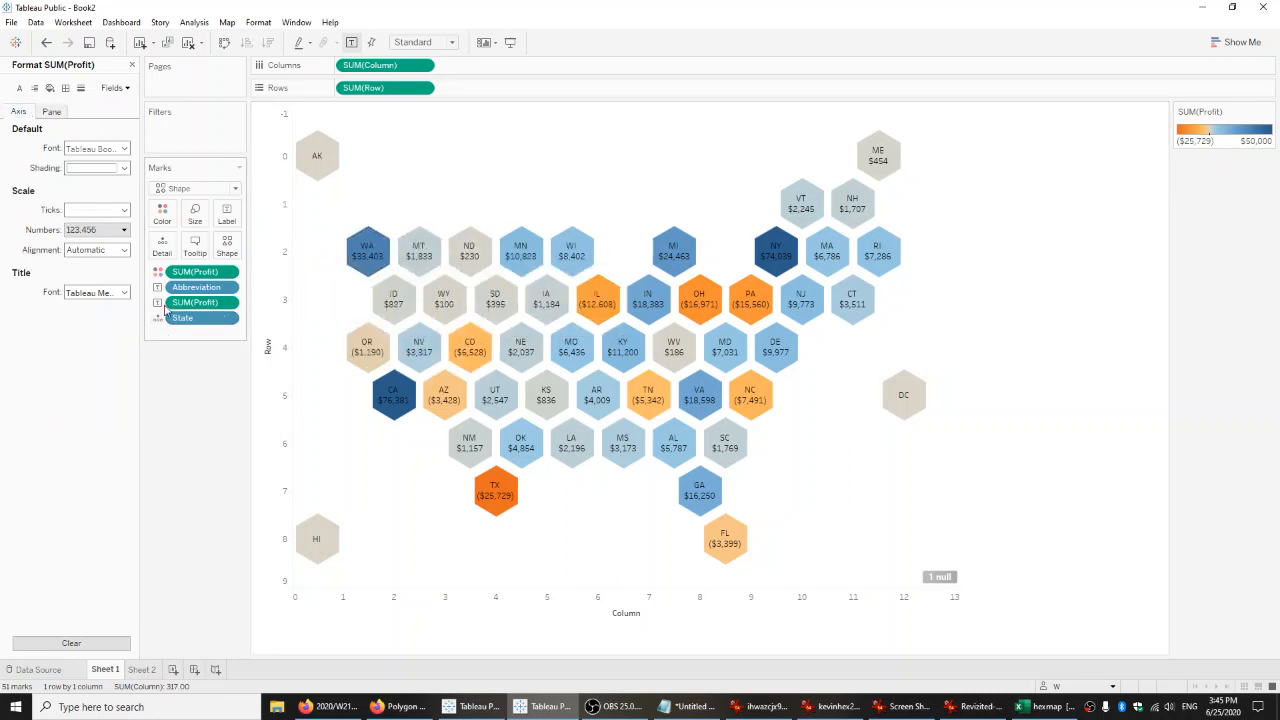
click(132, 65)
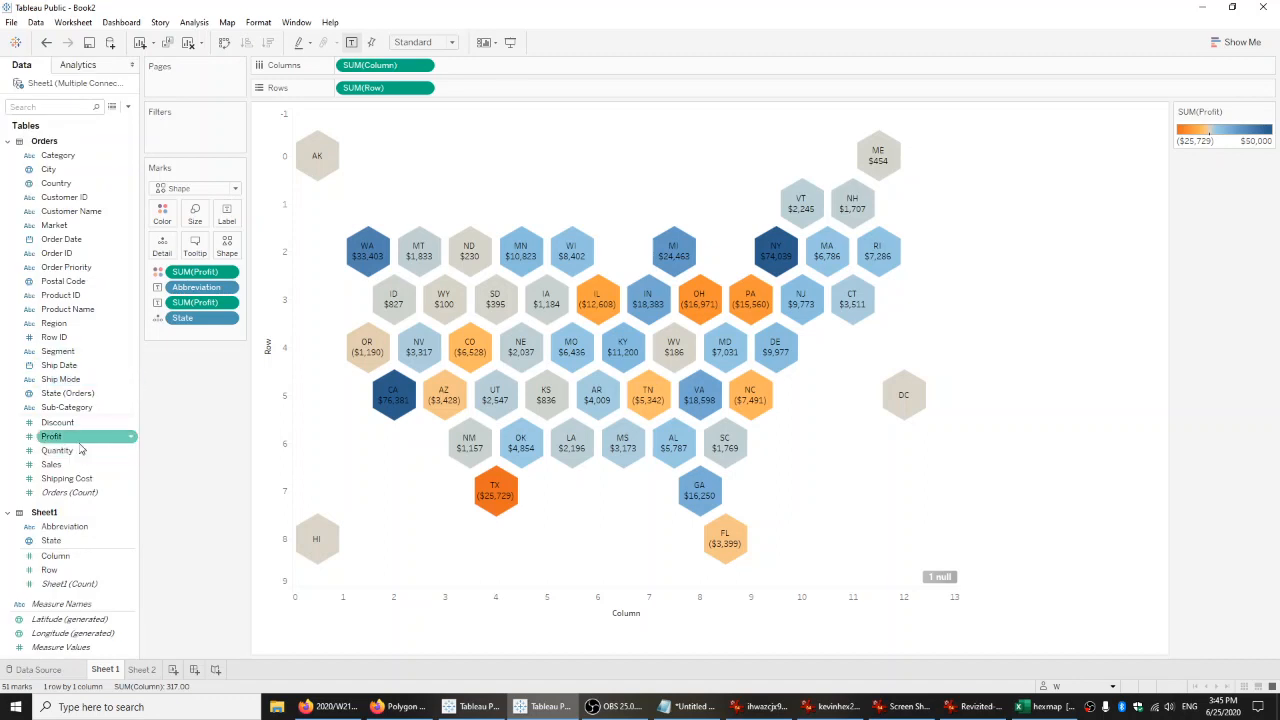
Size the hexagons by Profit and apply a fixed end value of 50,000 to the size range.
drag(52, 436, 200, 222)
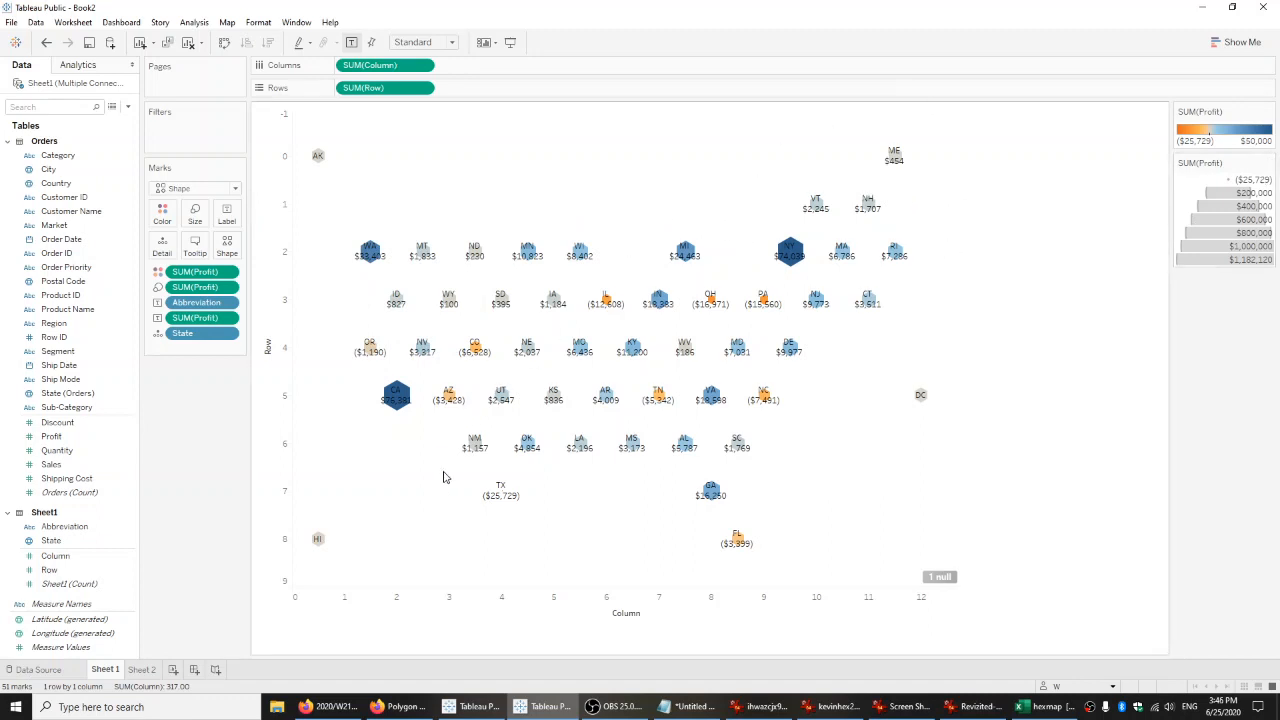
mouse_move(505, 503)
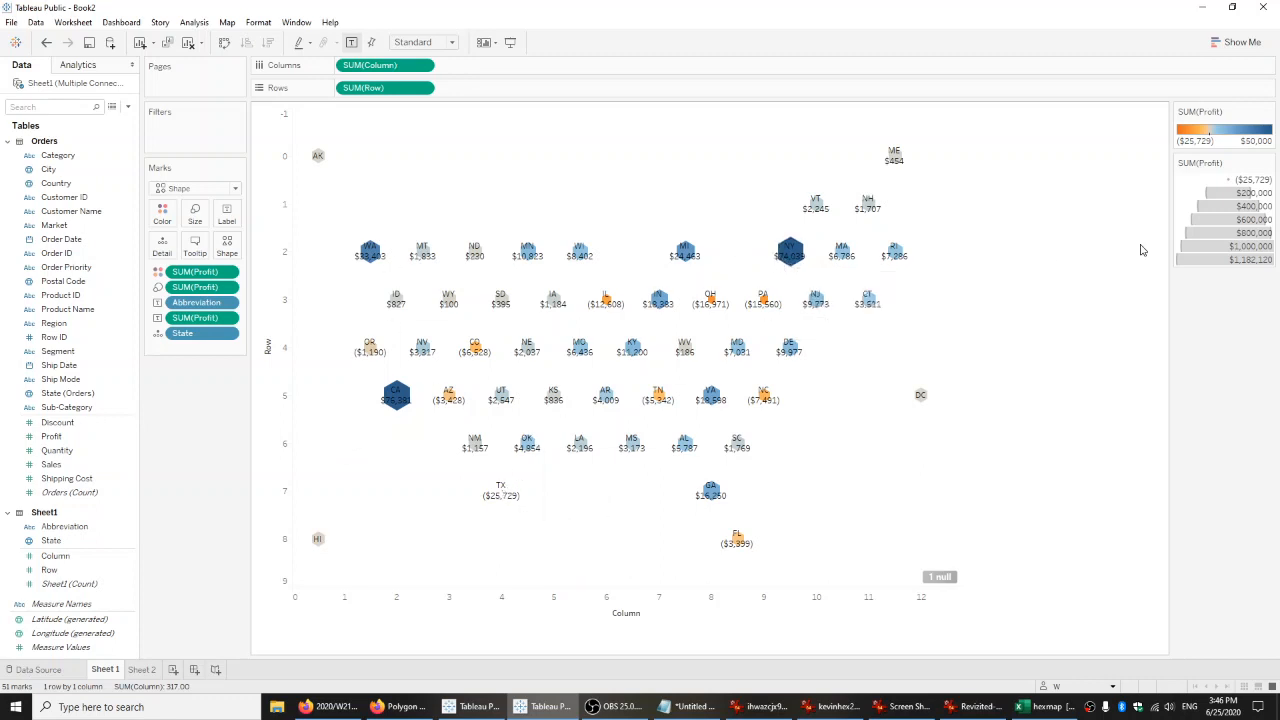
click(1268, 163)
click(1236, 178)
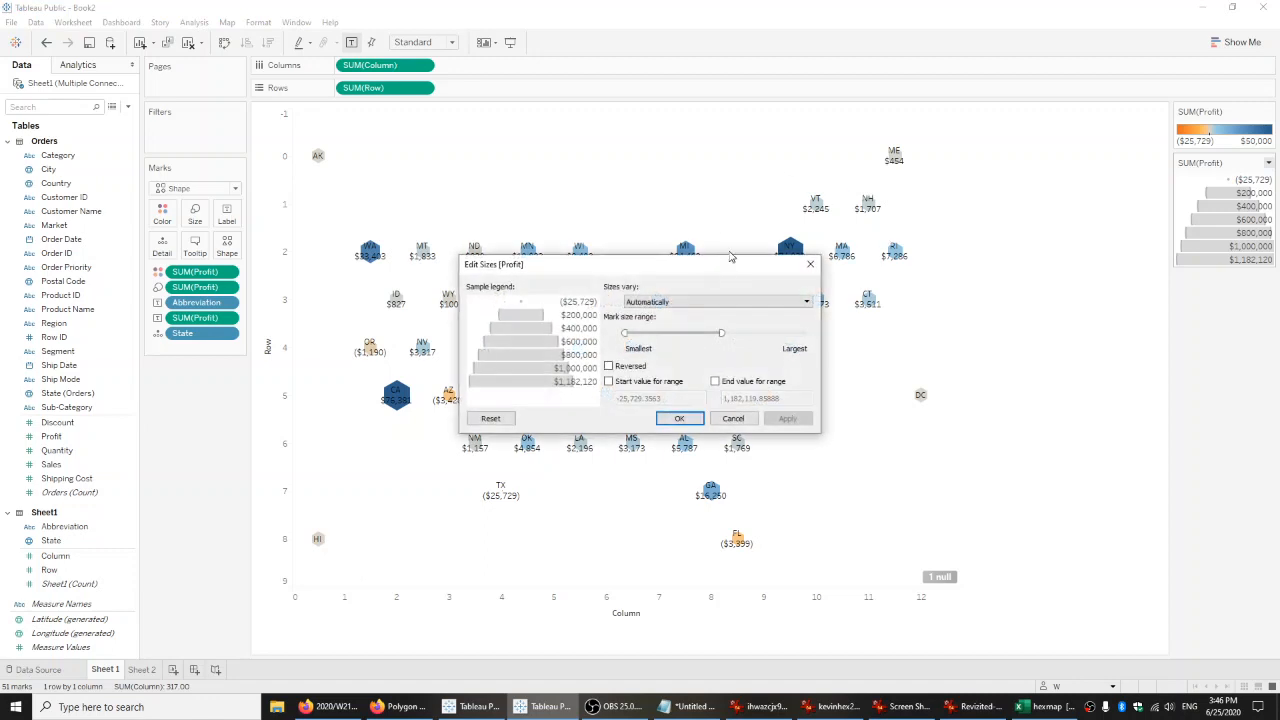
drag(720, 266, 1080, 320)
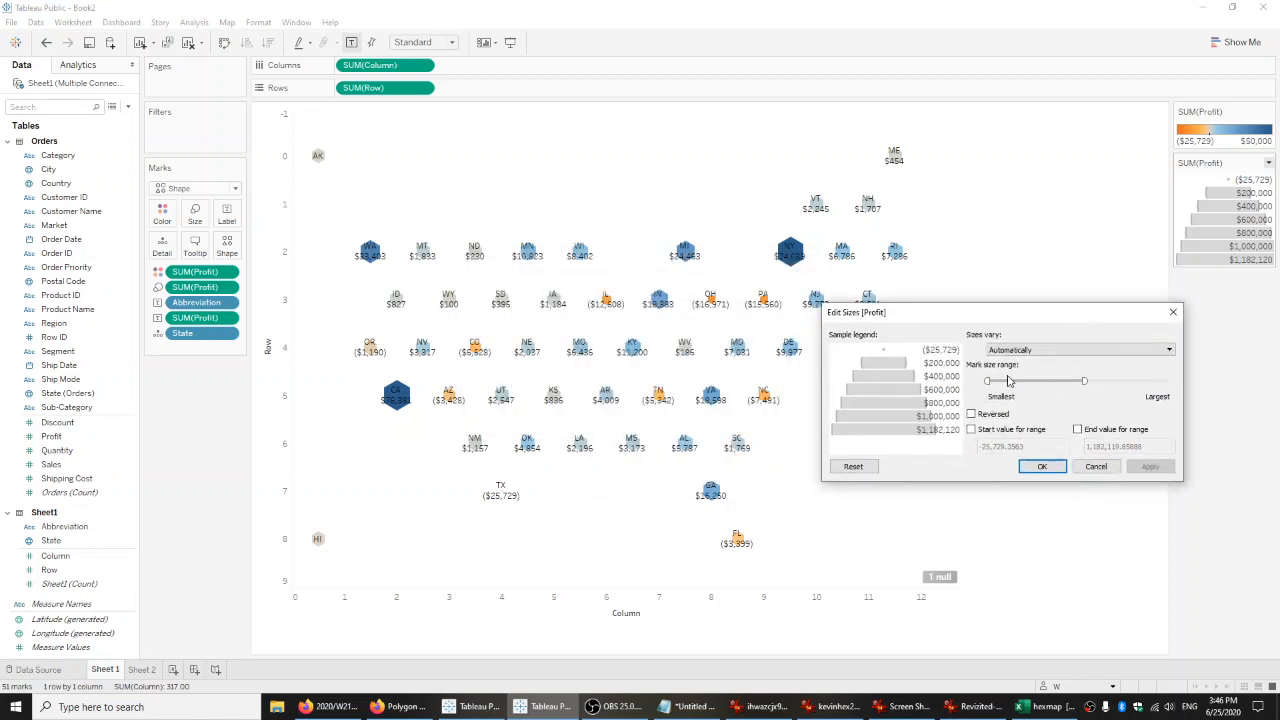
click(1108, 432)
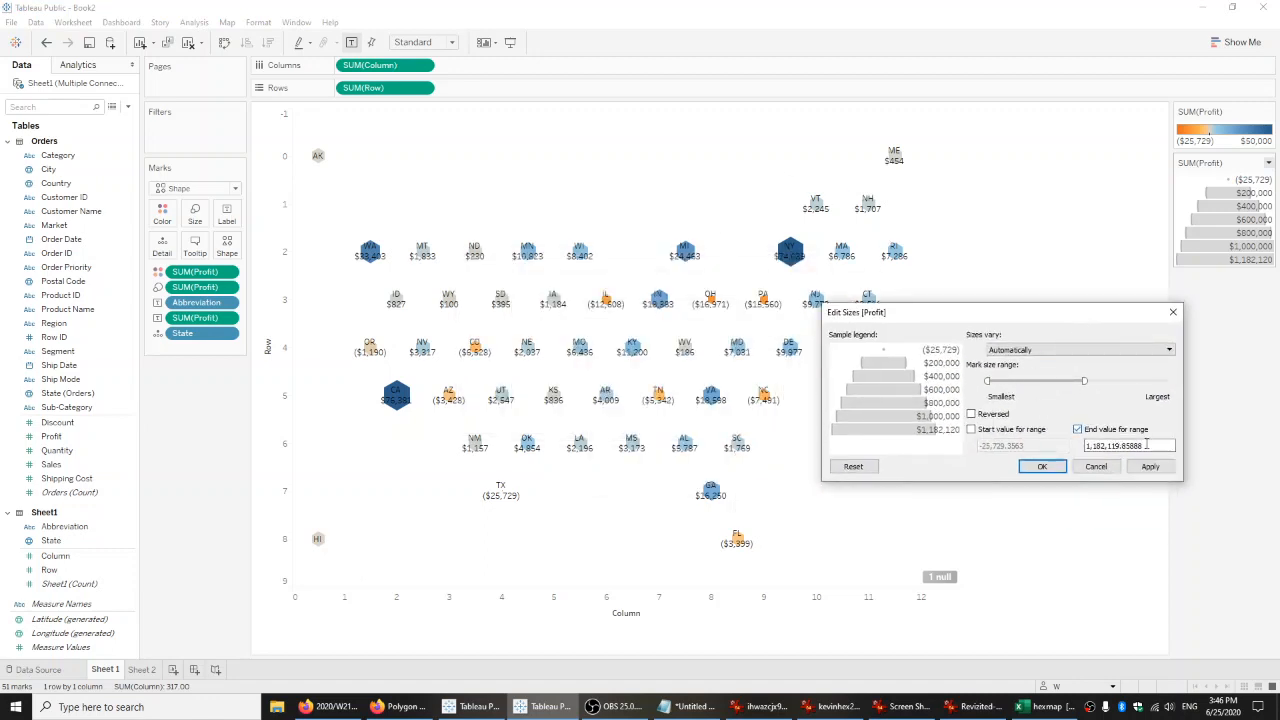
text(50,000)
click(1150, 466)
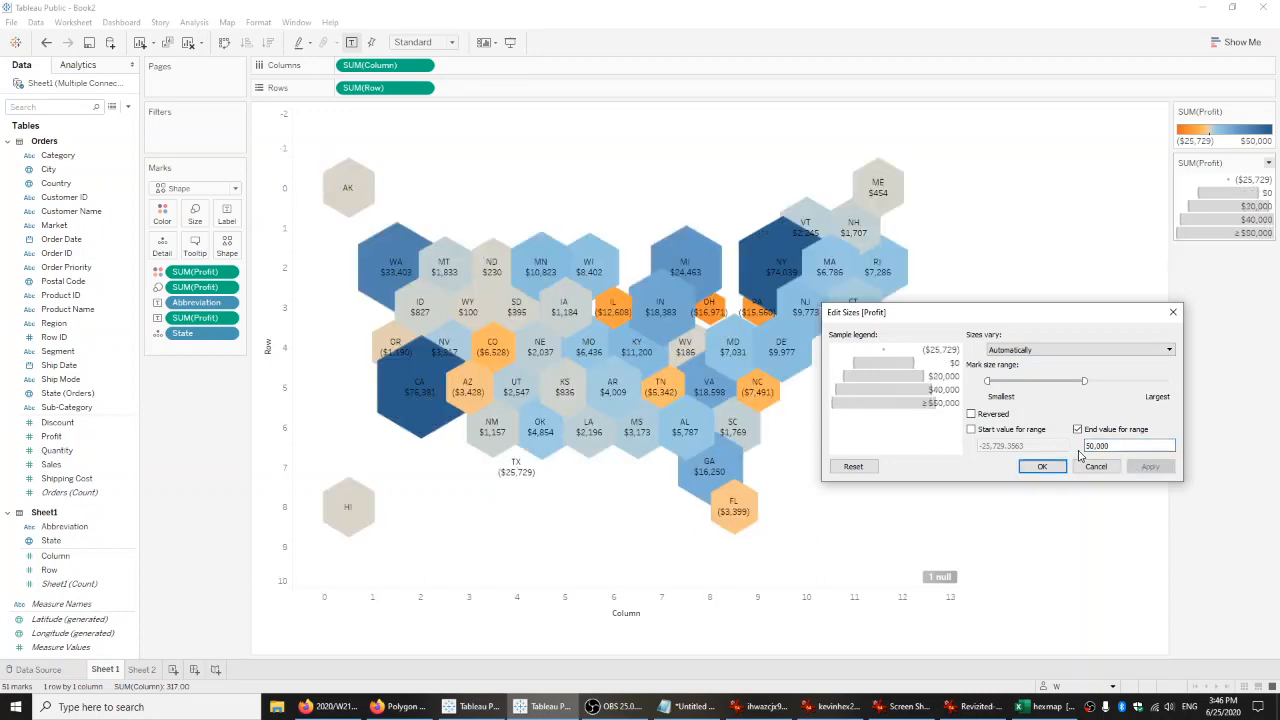
Set the Profit sizes to vary by range and narrow the mark size range from both ends to reduce overlap between hexagons.
double_click(1086, 446)
click(1048, 349)
click(1035, 371)
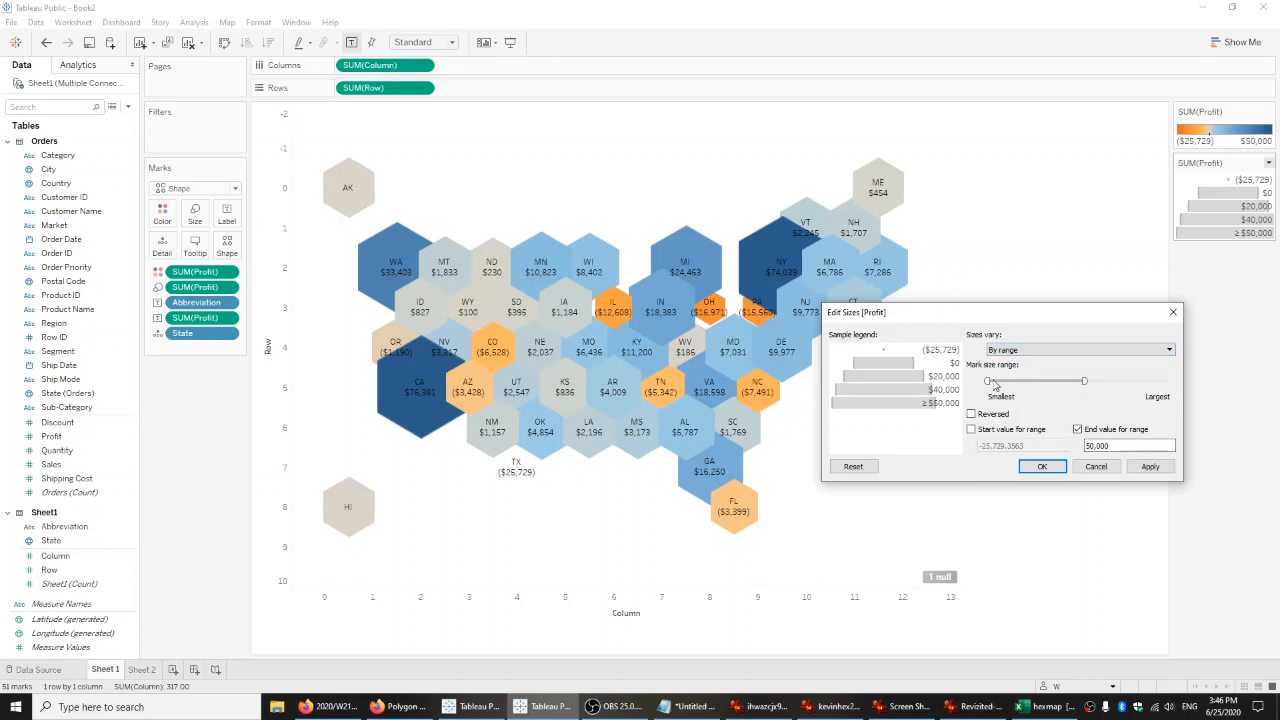
drag(988, 381, 1048, 380)
click(1150, 466)
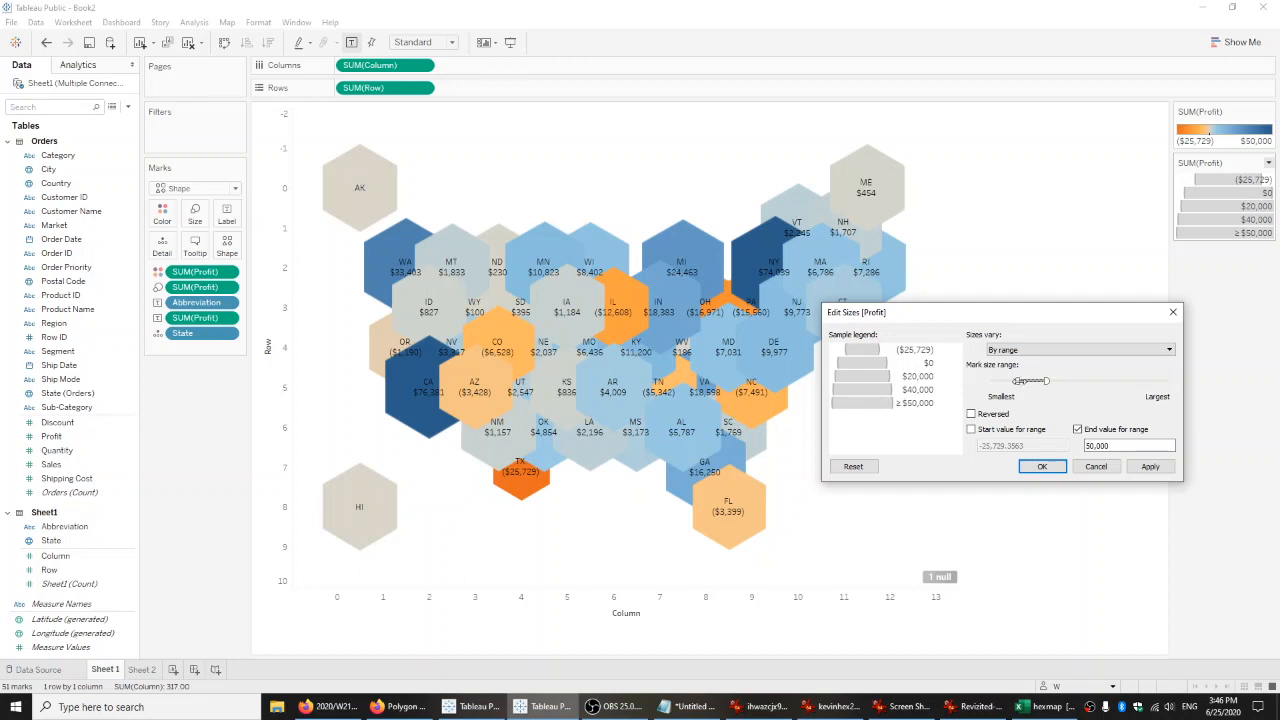
click(1150, 466)
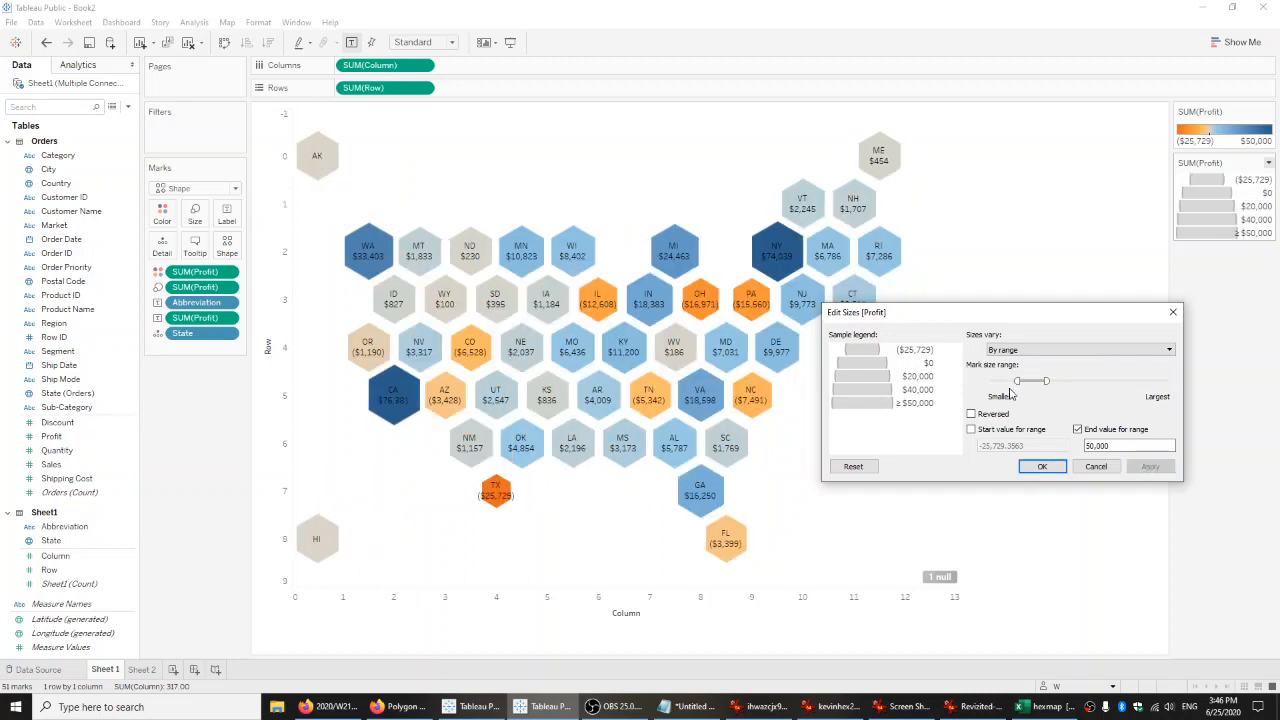
Try a much larger maximum mark size for the Profit range, then reduce it to slightly above the minimum.
drag(918, 318, 912, 373)
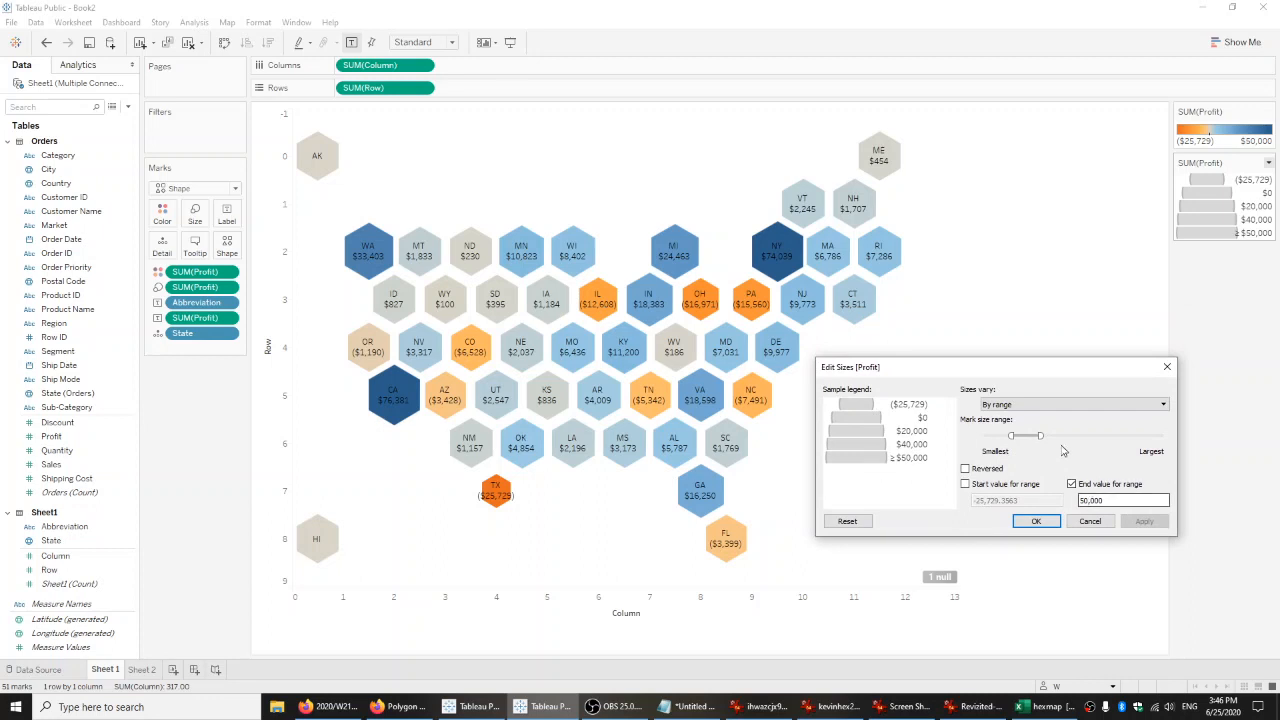
mouse_move(1040, 434)
mouse_down()
mouse_move(1012, 434)
mouse_move(1036, 434)
mouse_up()
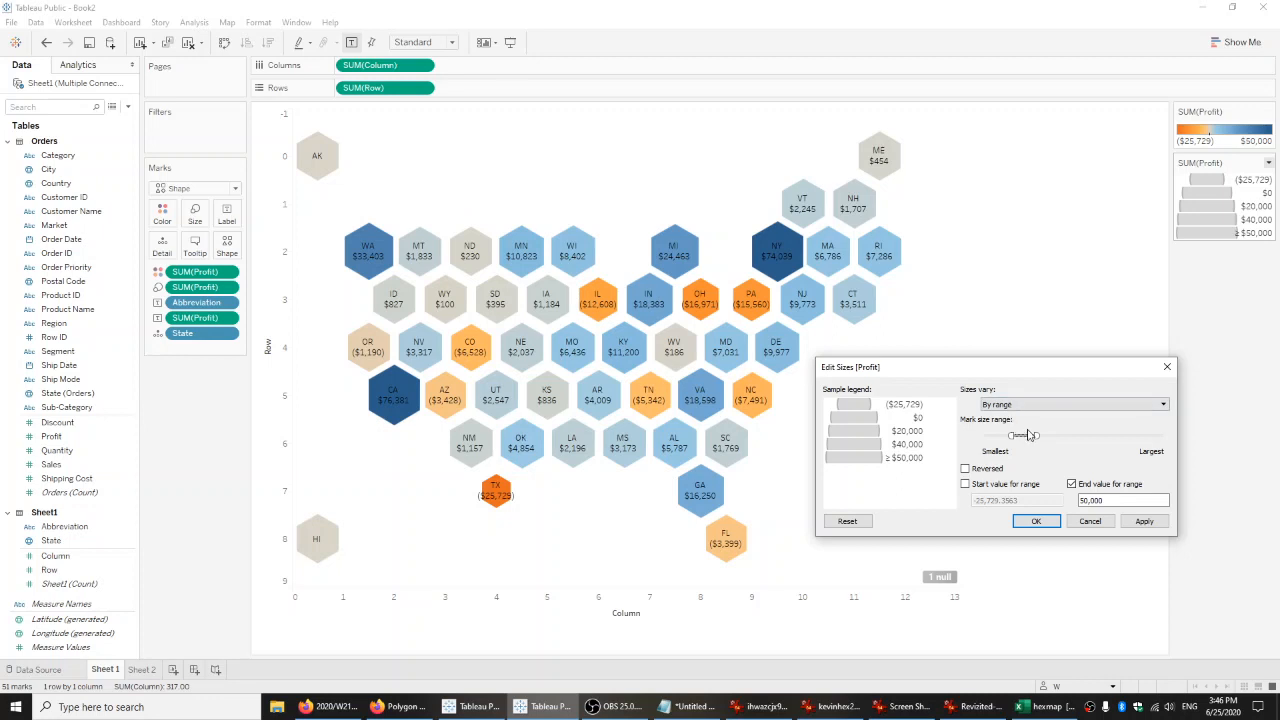
drag(1037, 435, 1082, 435)
click(1144, 521)
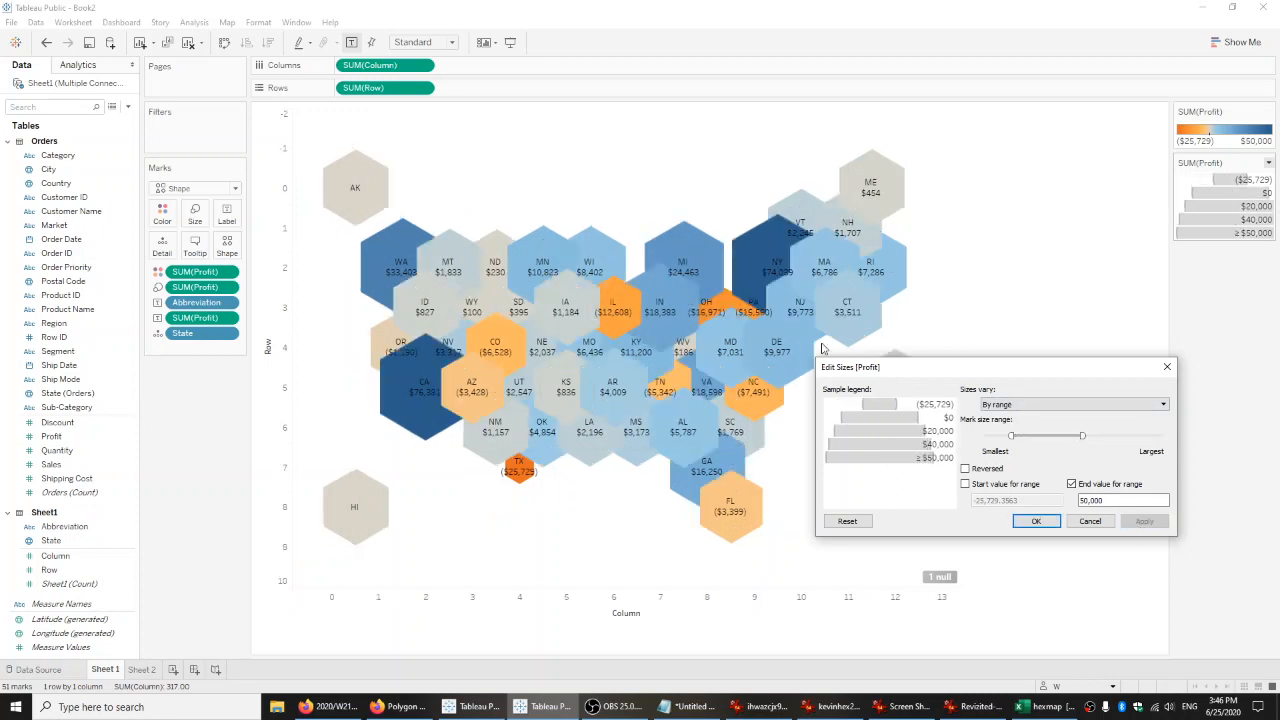
drag(1082, 436, 1043, 436)
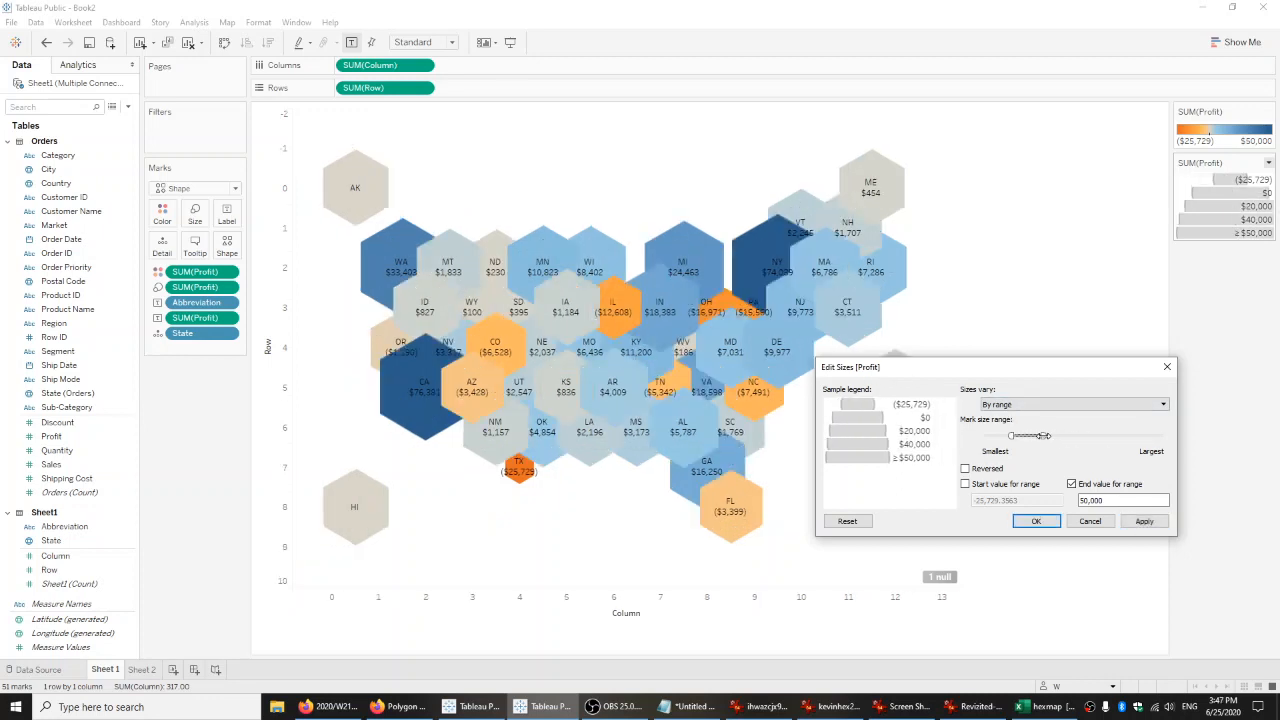
click(1138, 521)
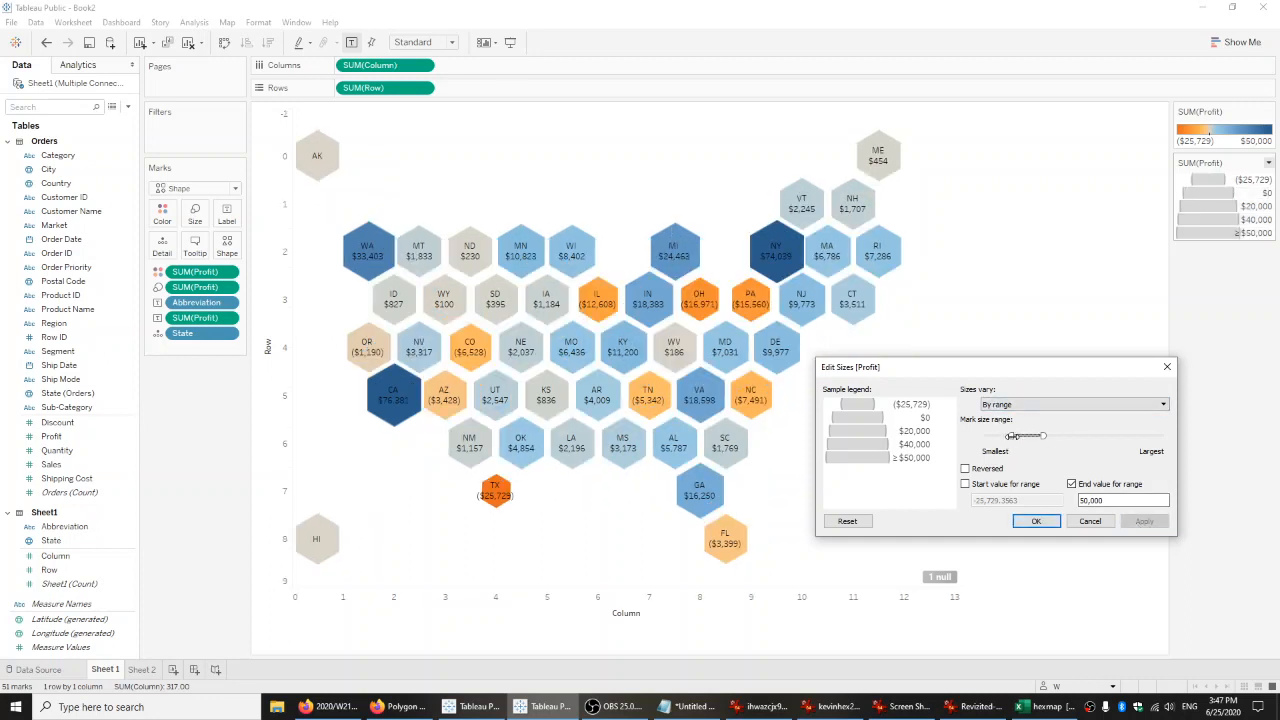
Try larger and smaller minimum mark sizes, then apply one that keeps negative-profit states visibly smaller without overlapping hexagons.
drag(1012, 436, 1027, 437)
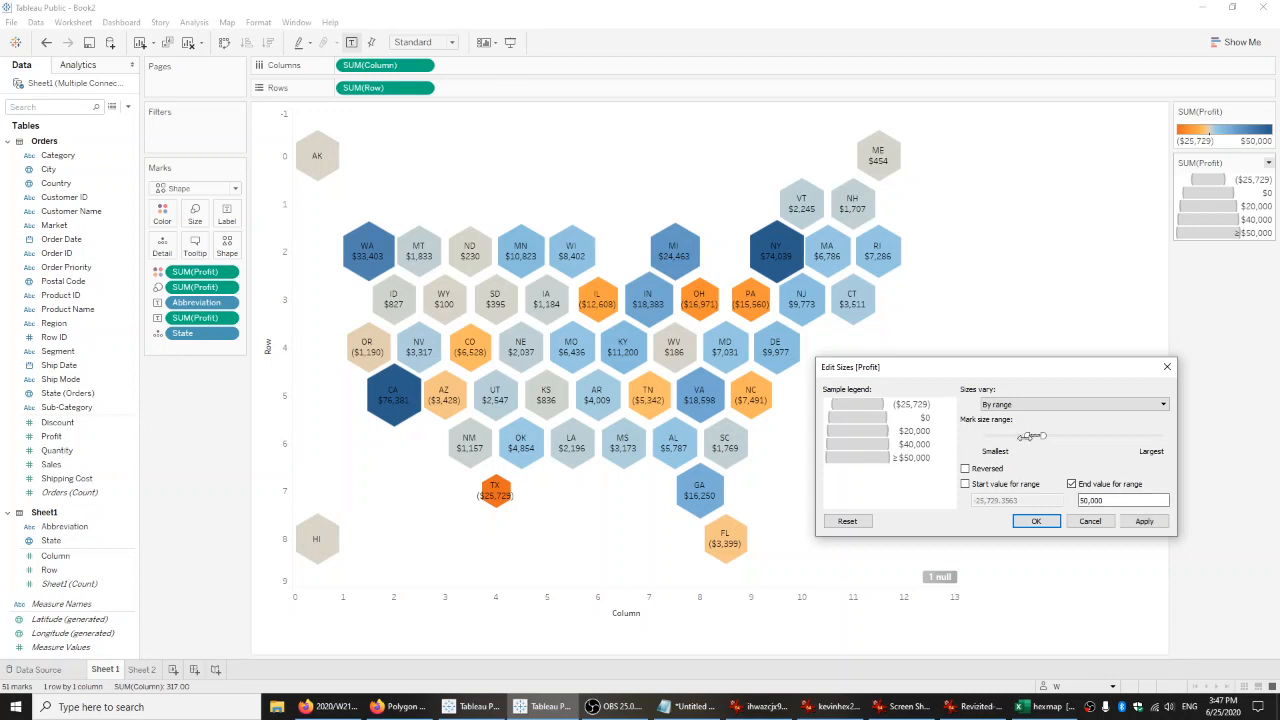
click(1165, 524)
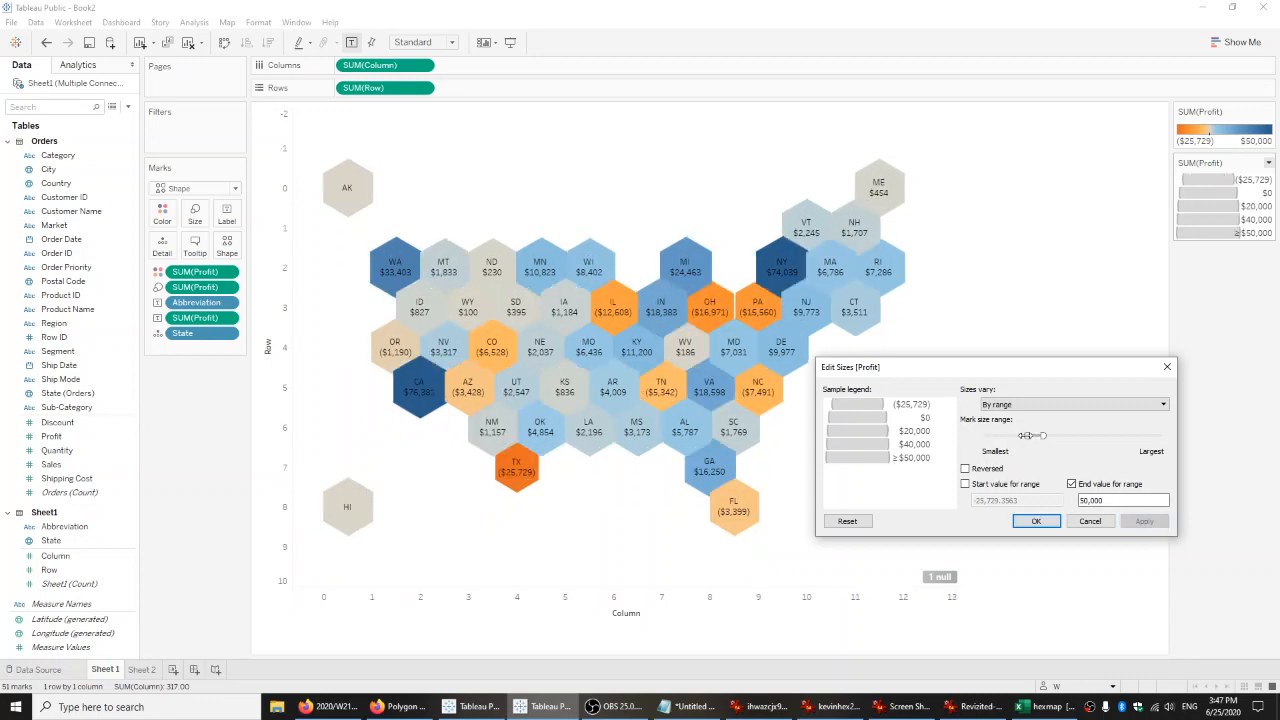
drag(1024, 436, 1003, 436)
click(1135, 522)
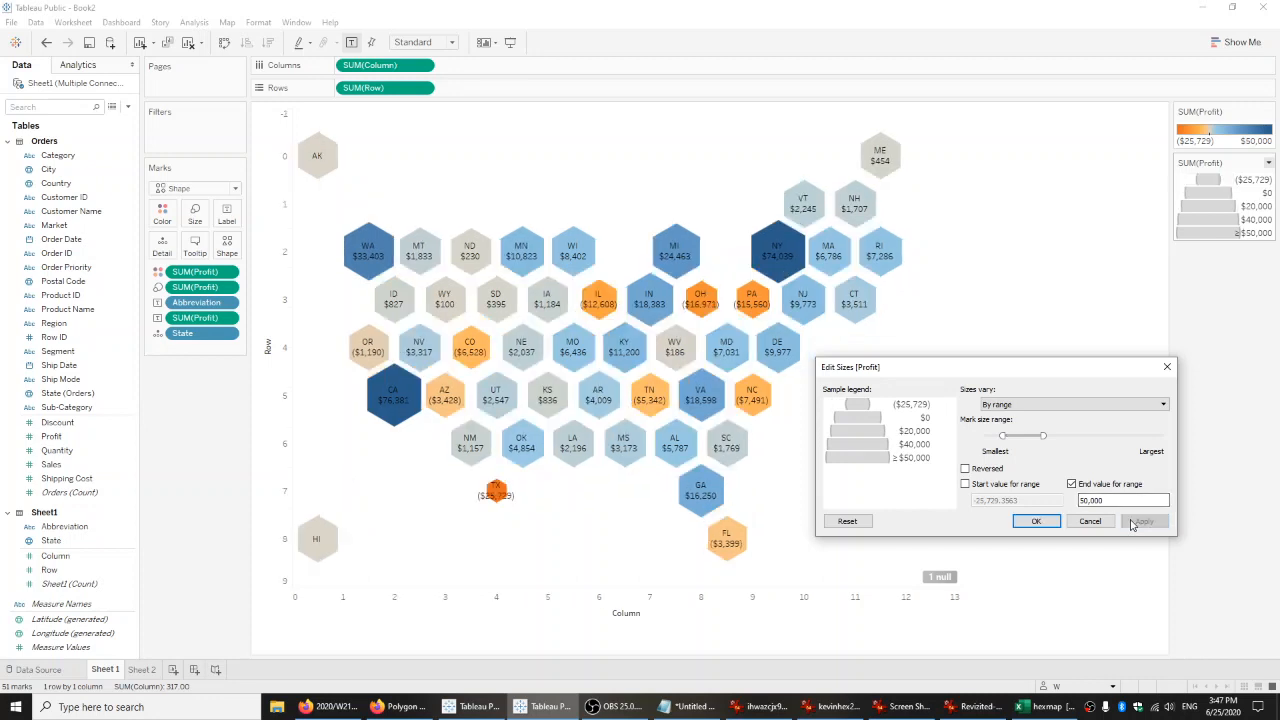
drag(1003, 436, 1013, 436)
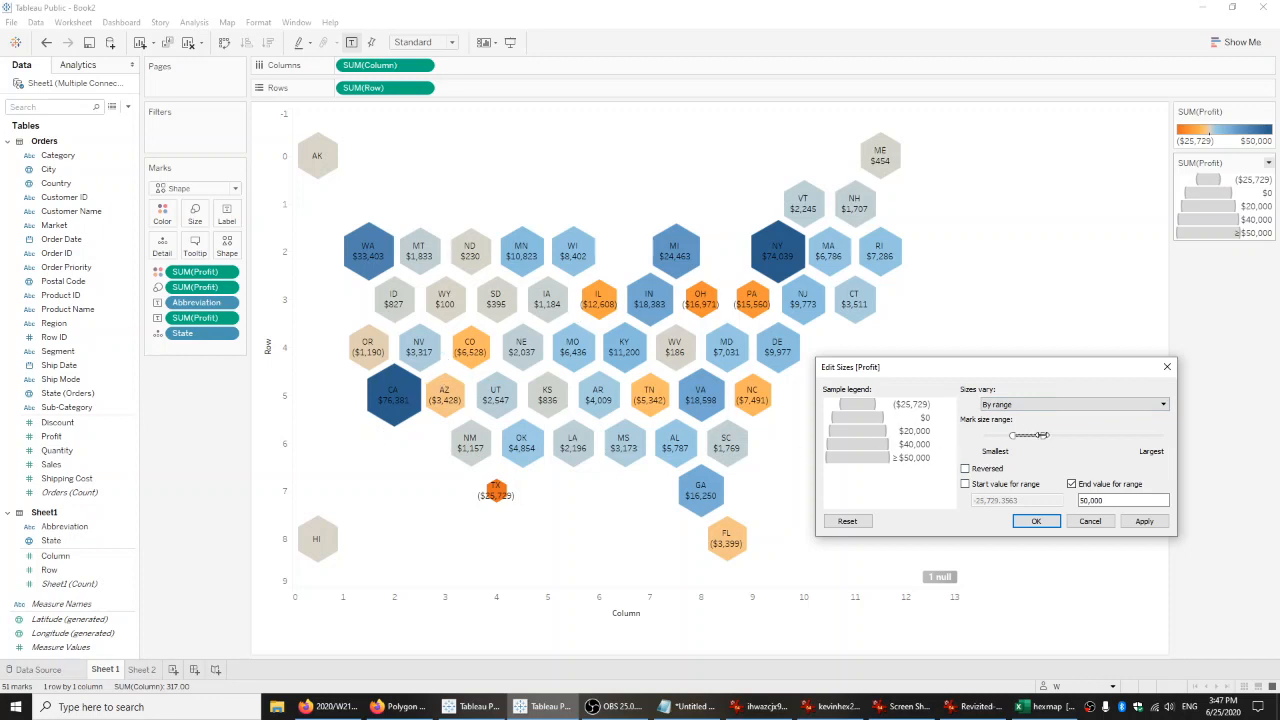
drag(1013, 436, 1019, 436)
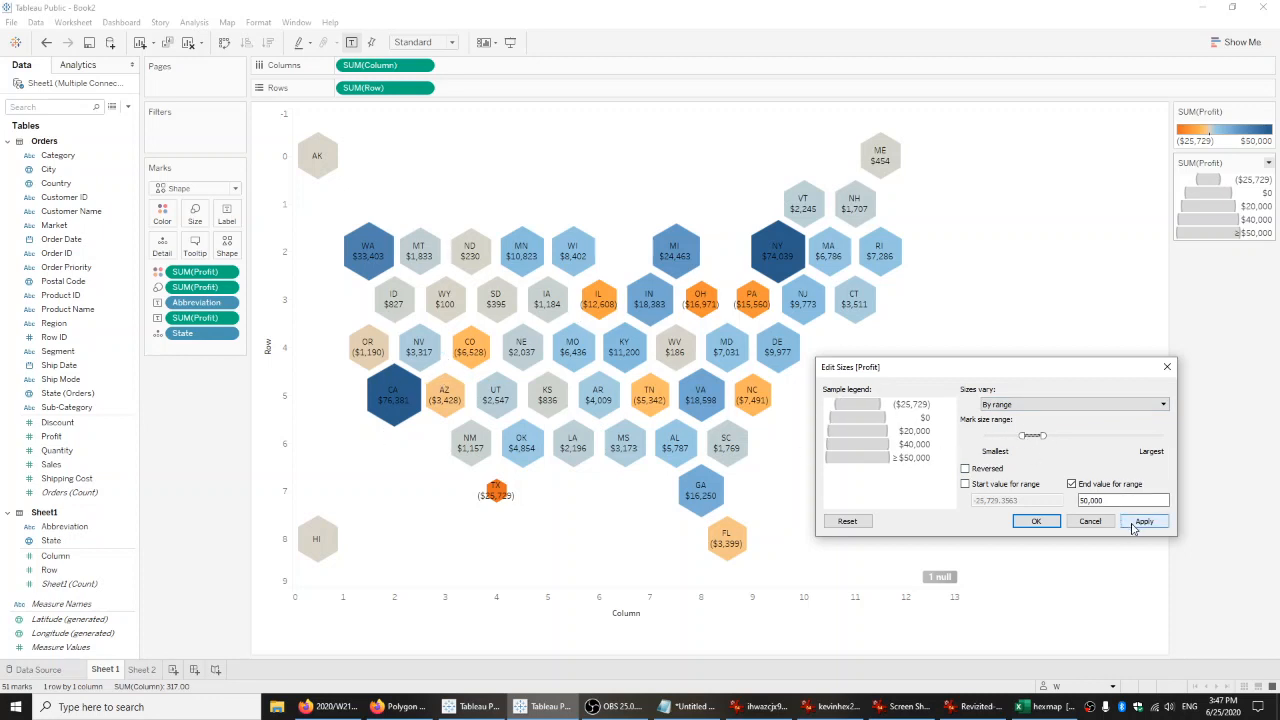
click(1144, 521)
drag(1021, 436, 1011, 436)
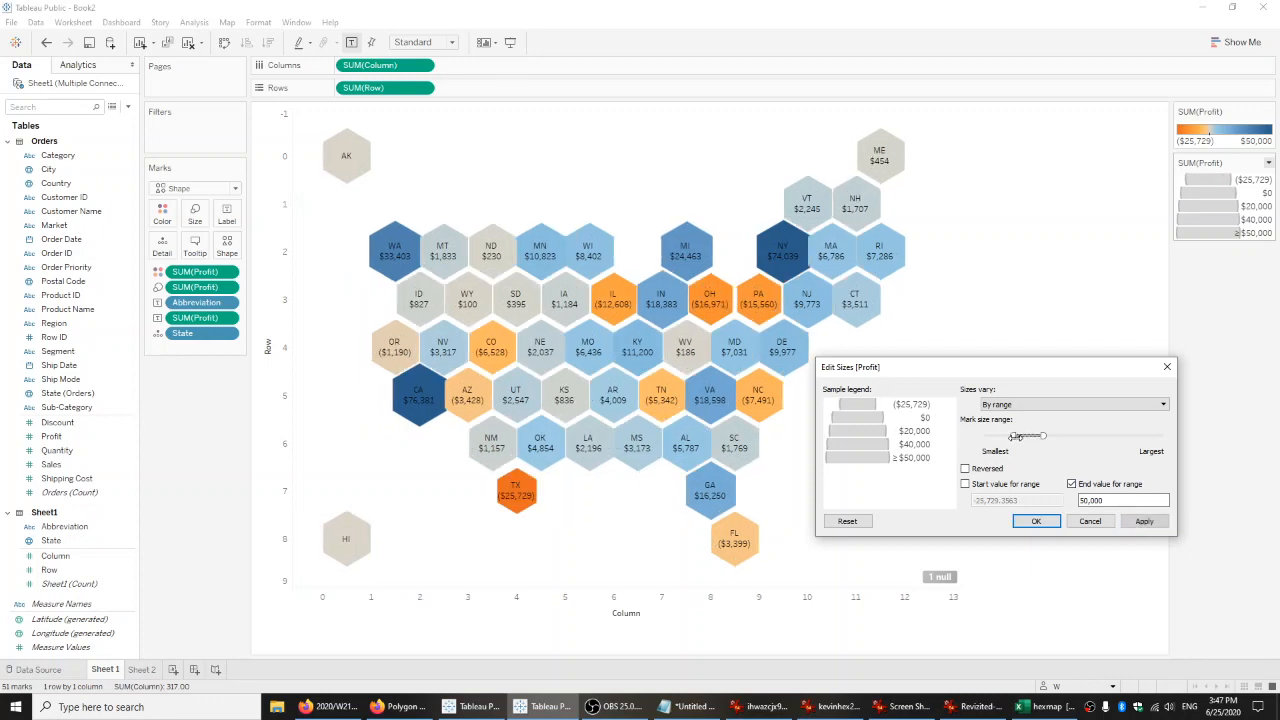
click(1143, 521)
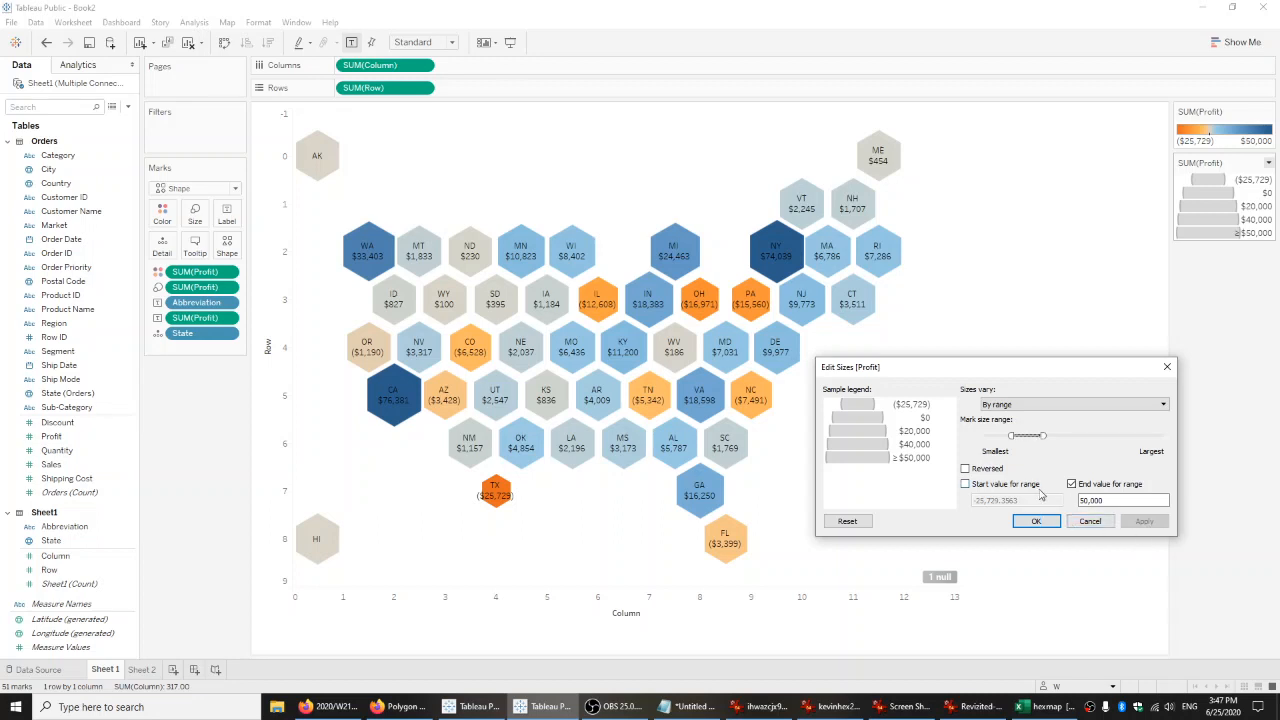
click(1050, 524)
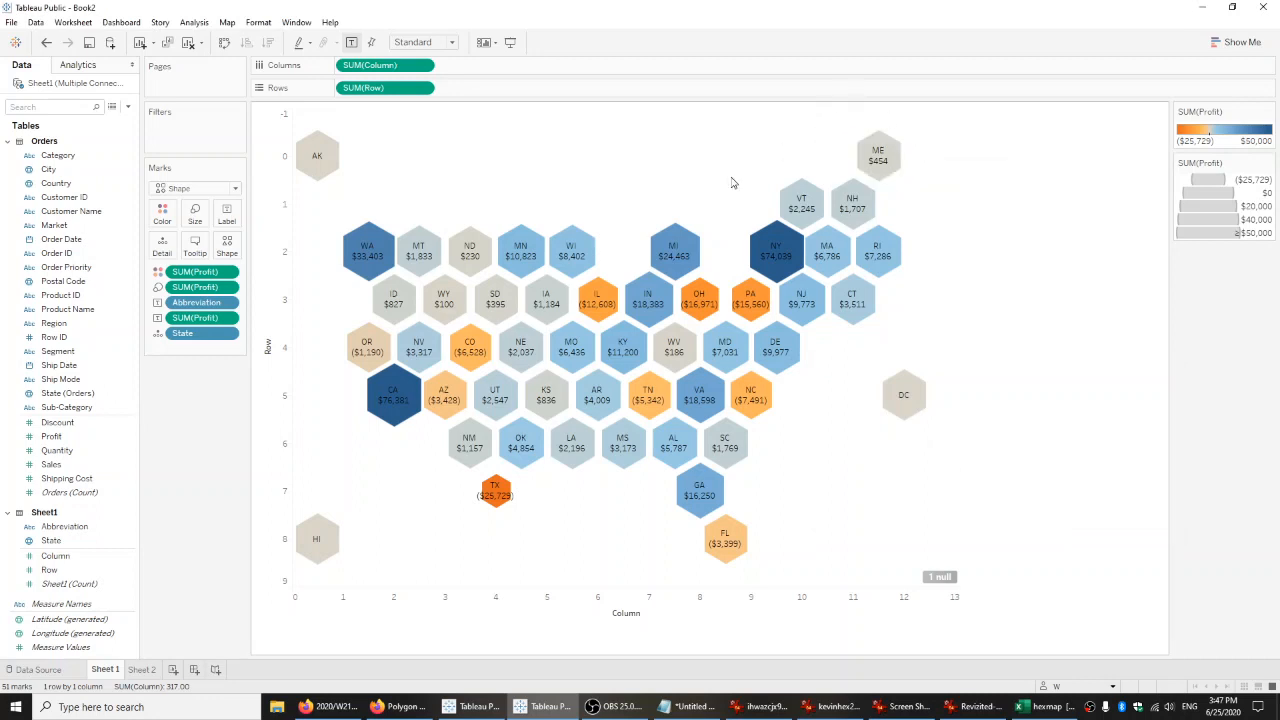
Remove Profit from the hexagon sizing and enlarge the uniform mark size until neighbouring hexagons nearly touch.
mouse_move(339, 344)
mouse_move(780, 262)
drag(195, 287, 320, 376)
click(195, 213)
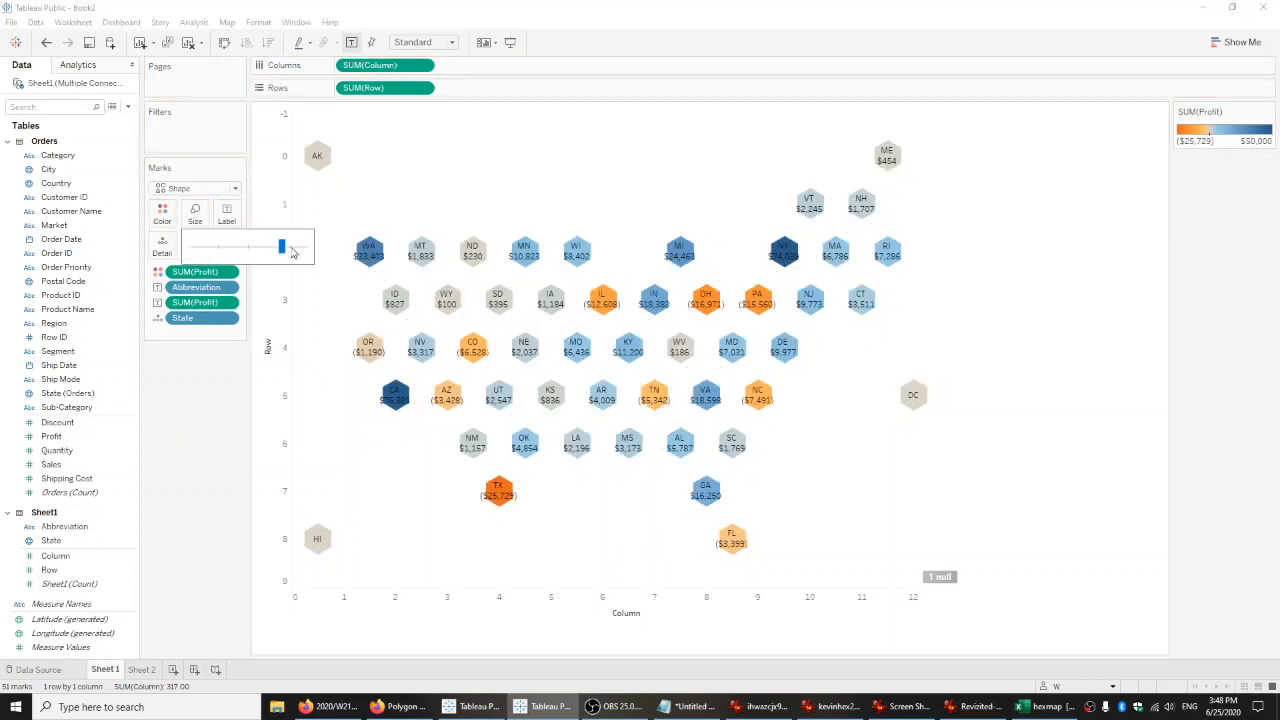
drag(285, 248, 286, 248)
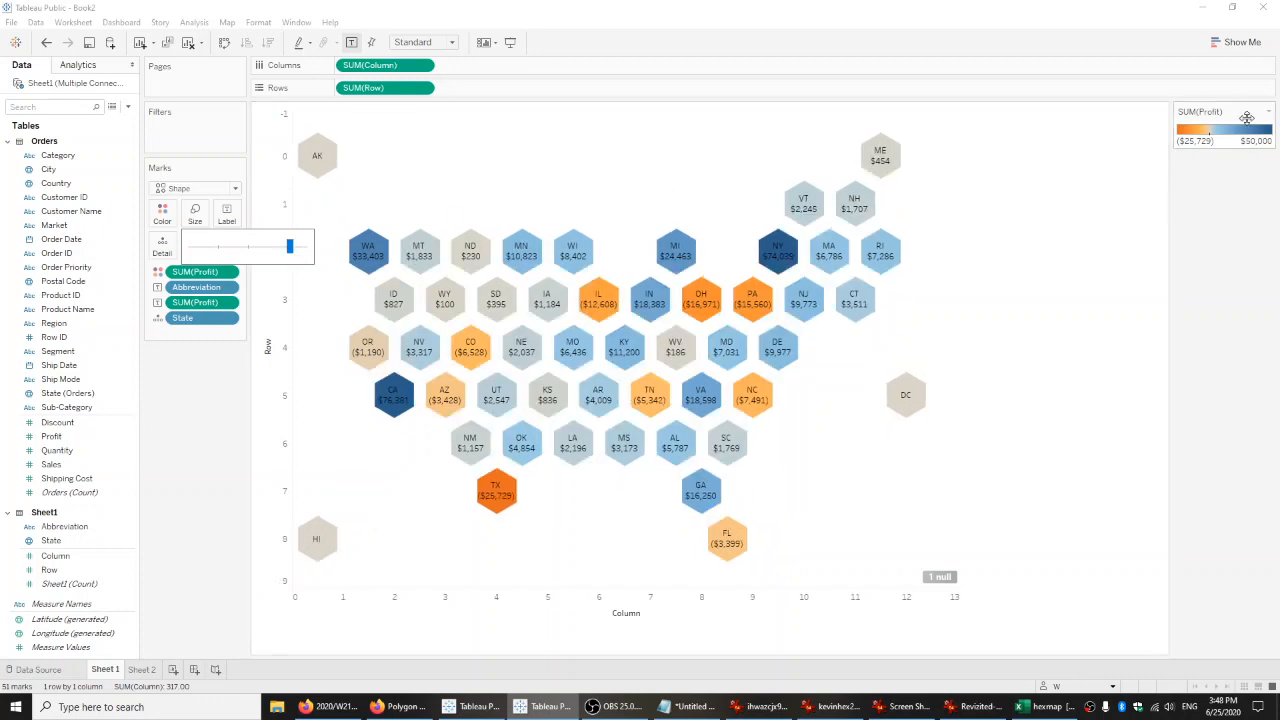
Narrow the width of the map view to bring the hexagons closer together horizontally.
click(1267, 112)
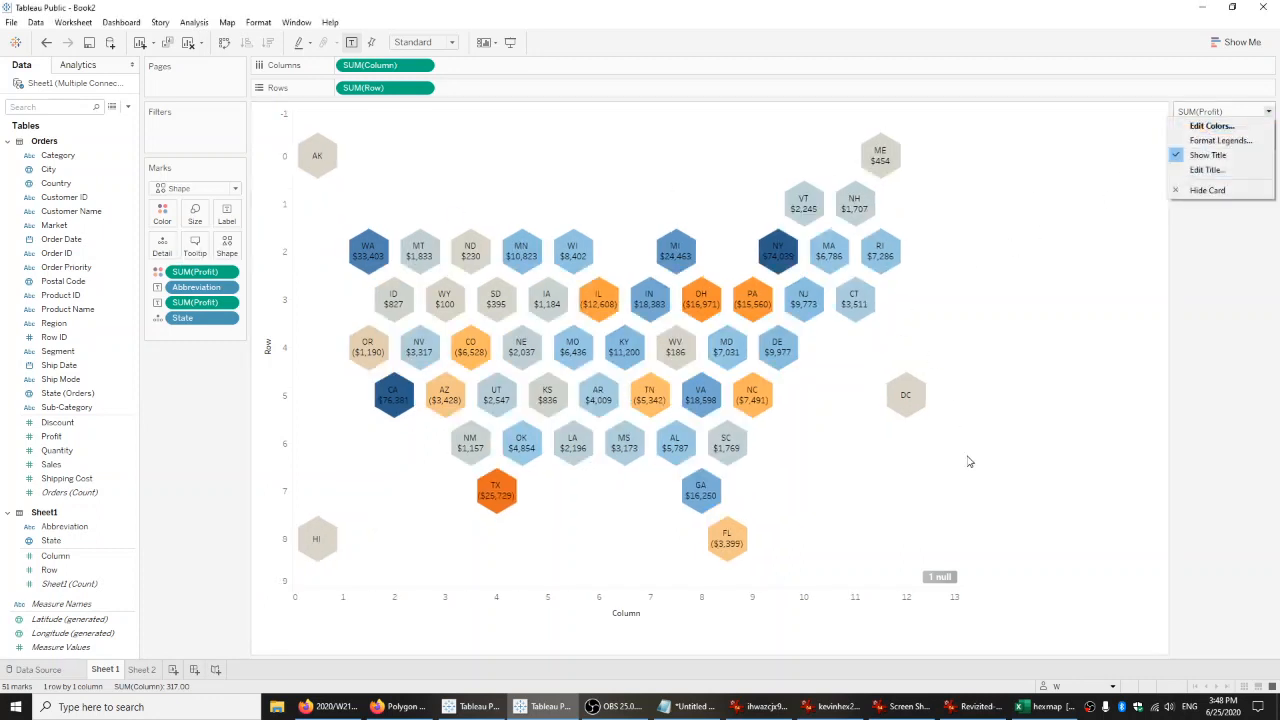
click(960, 488)
drag(906, 481, 906, 481)
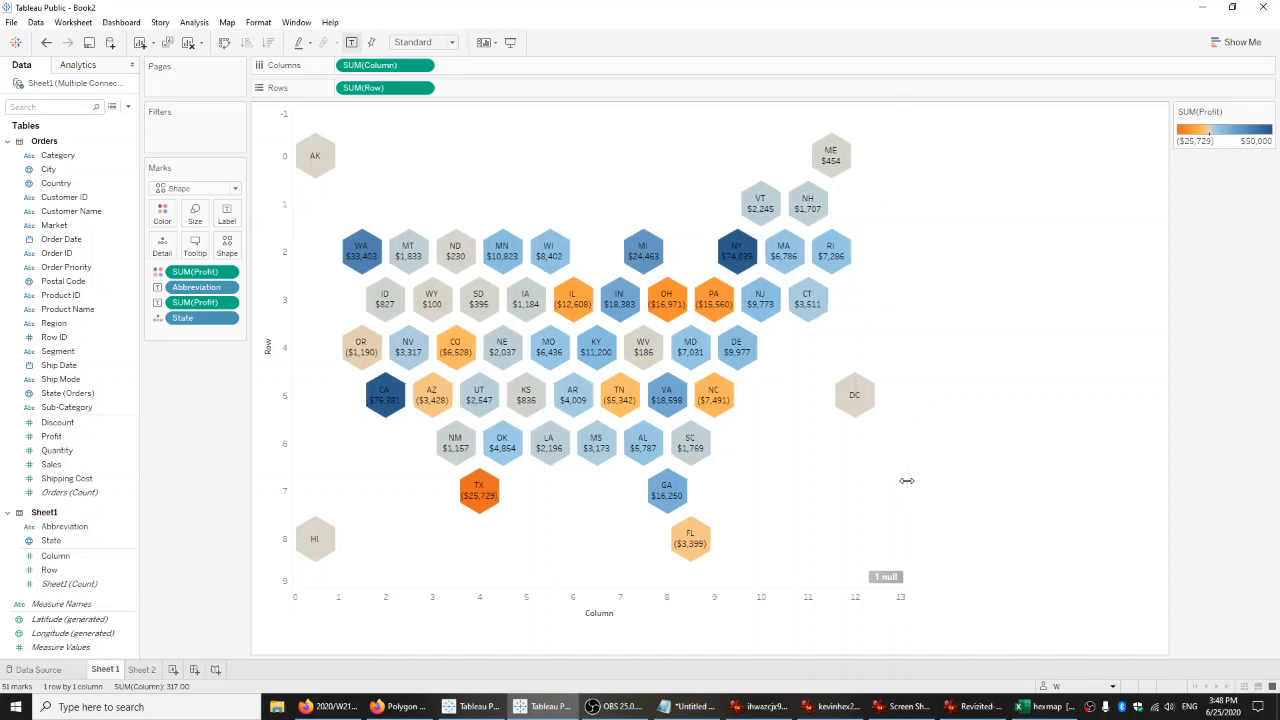